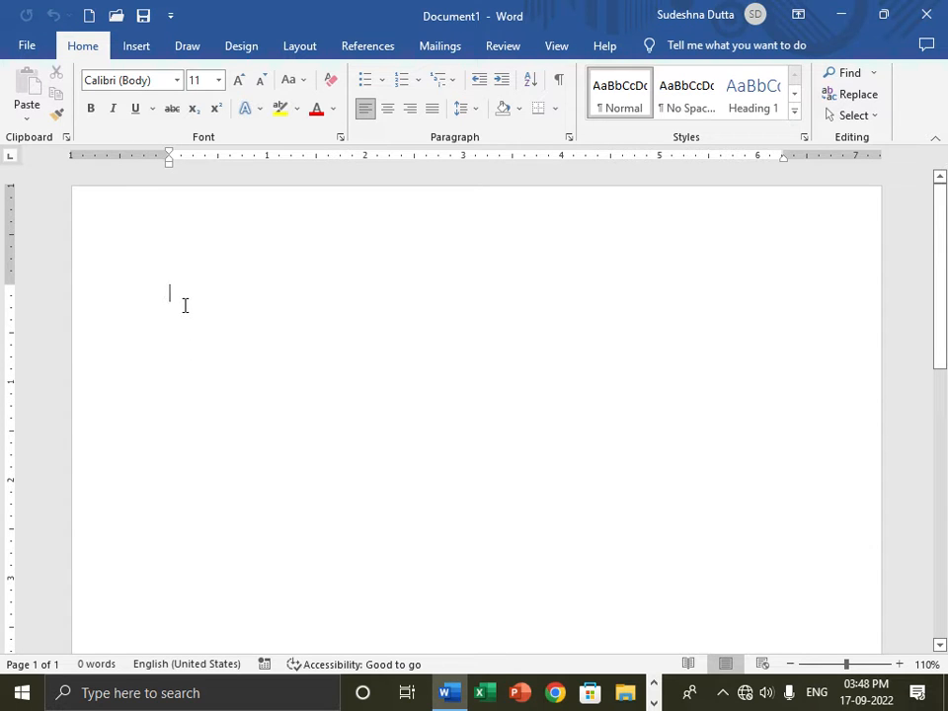
- Fill the blank document with sample paragraphs using the =rand() function
text(=rand())
key(Return)
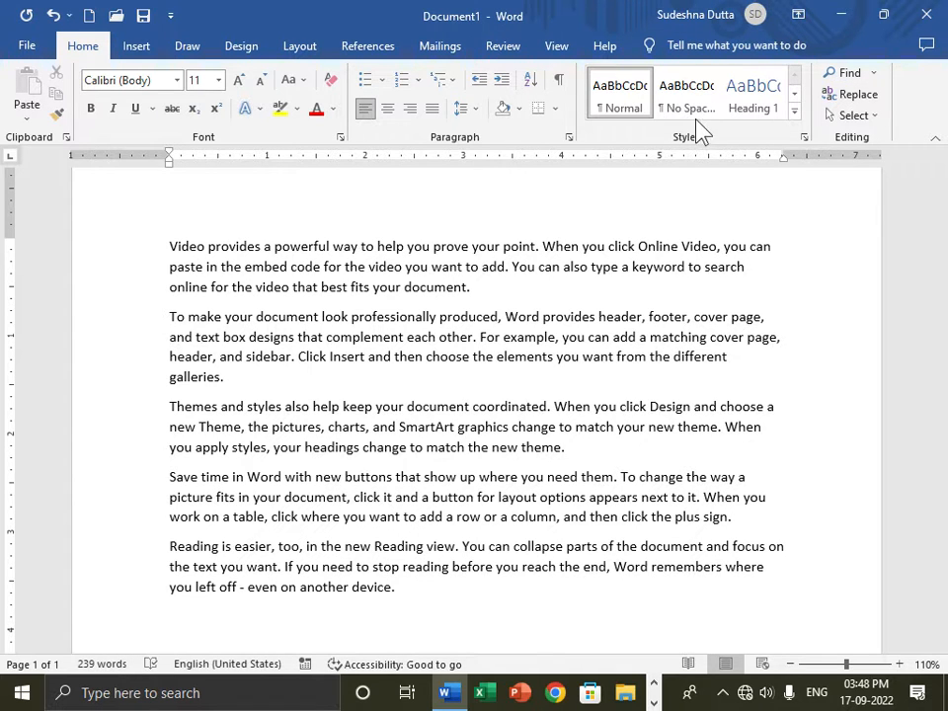
click(794, 114)
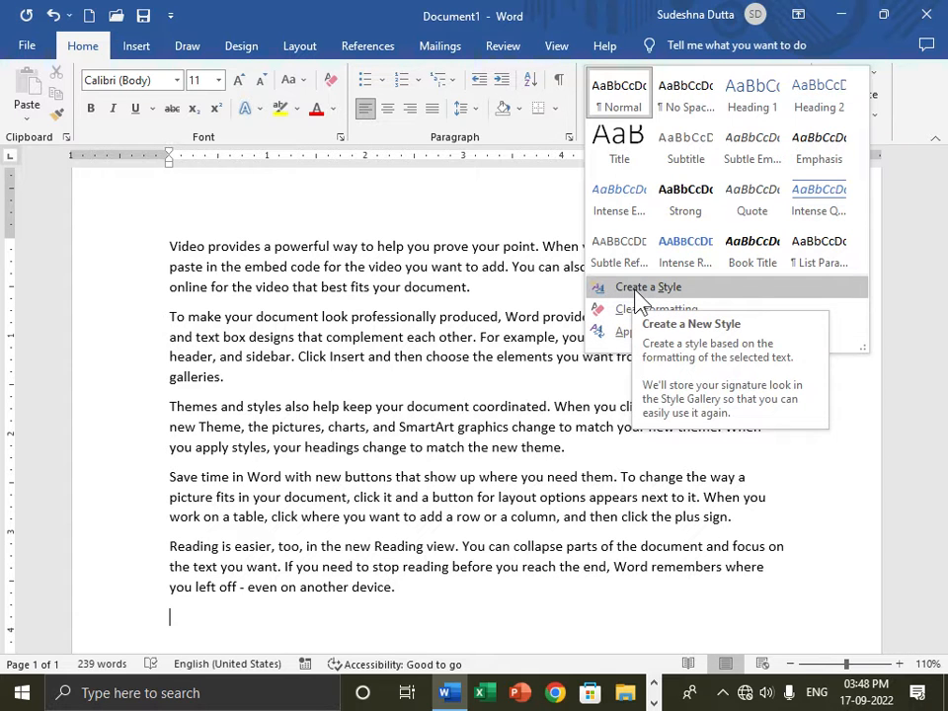
click(637, 294)
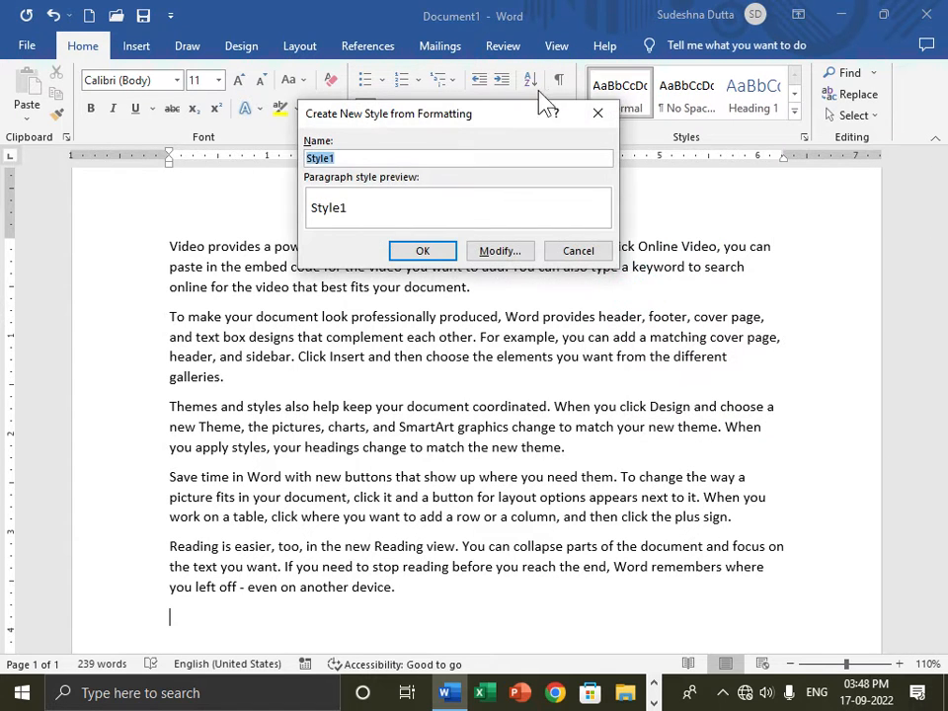
click(598, 114)
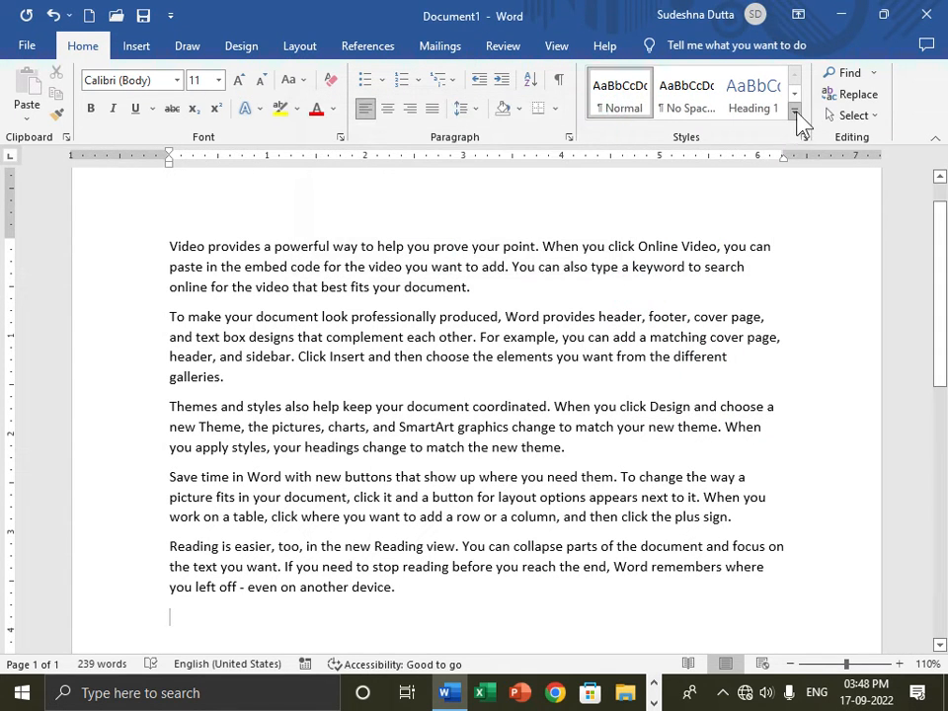
click(795, 115)
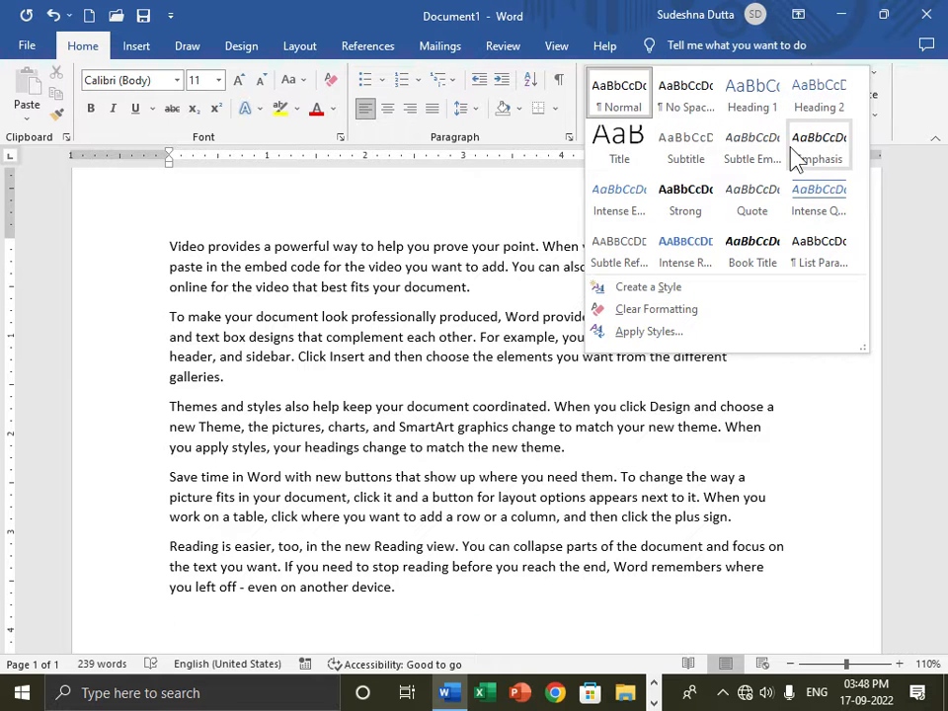
click(483, 288)
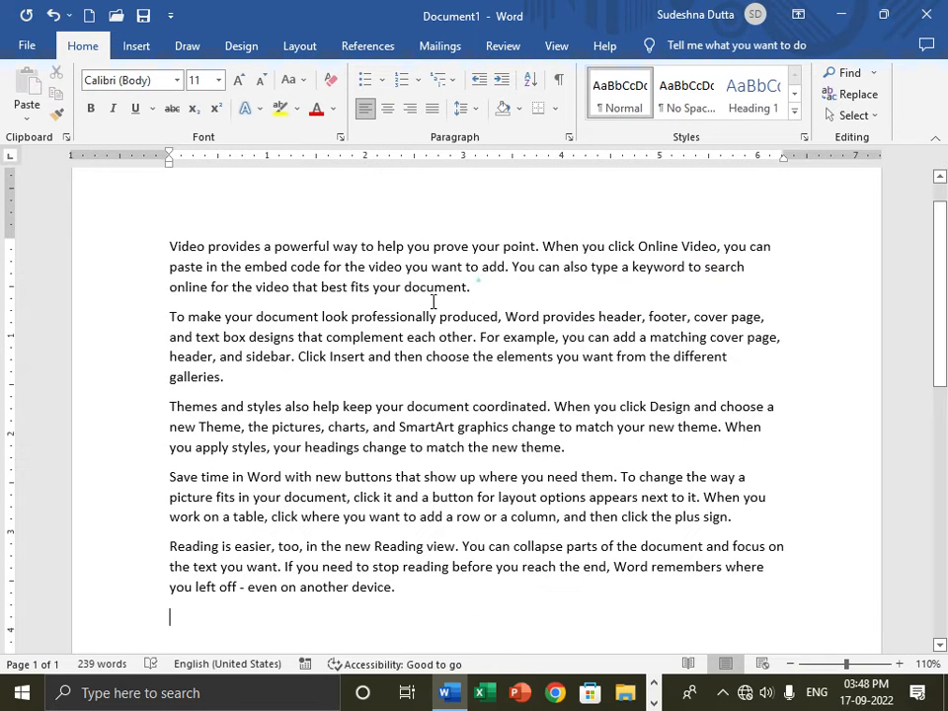
drag(480, 287, 139, 243)
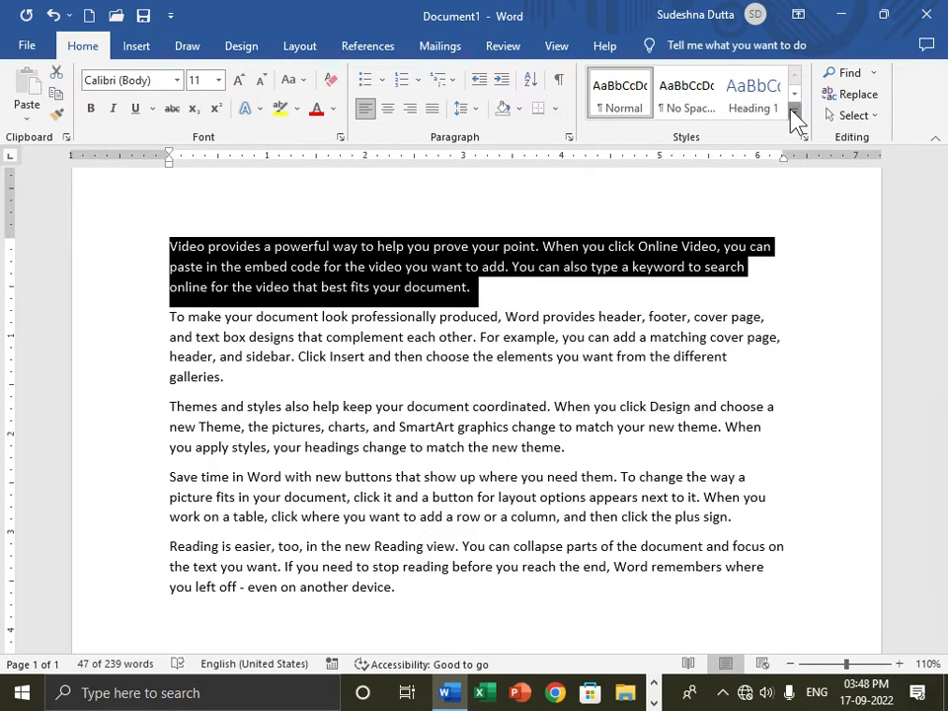
click(794, 115)
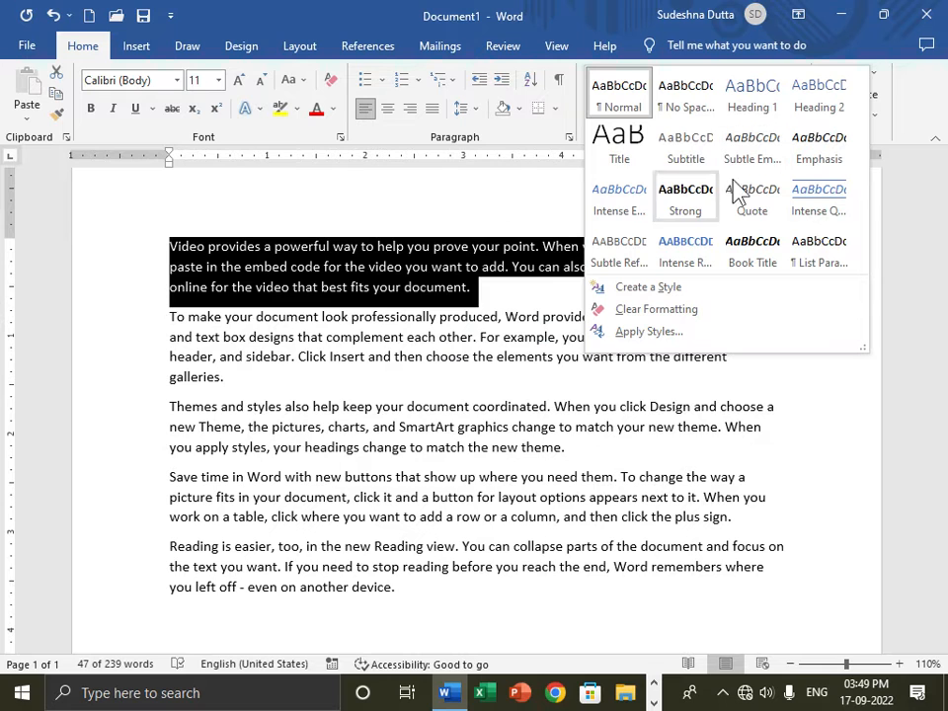
click(447, 188)
click(512, 283)
- Start a new style based on the first paragraph, keep the default name, and open its full formatting options
click(160, 244)
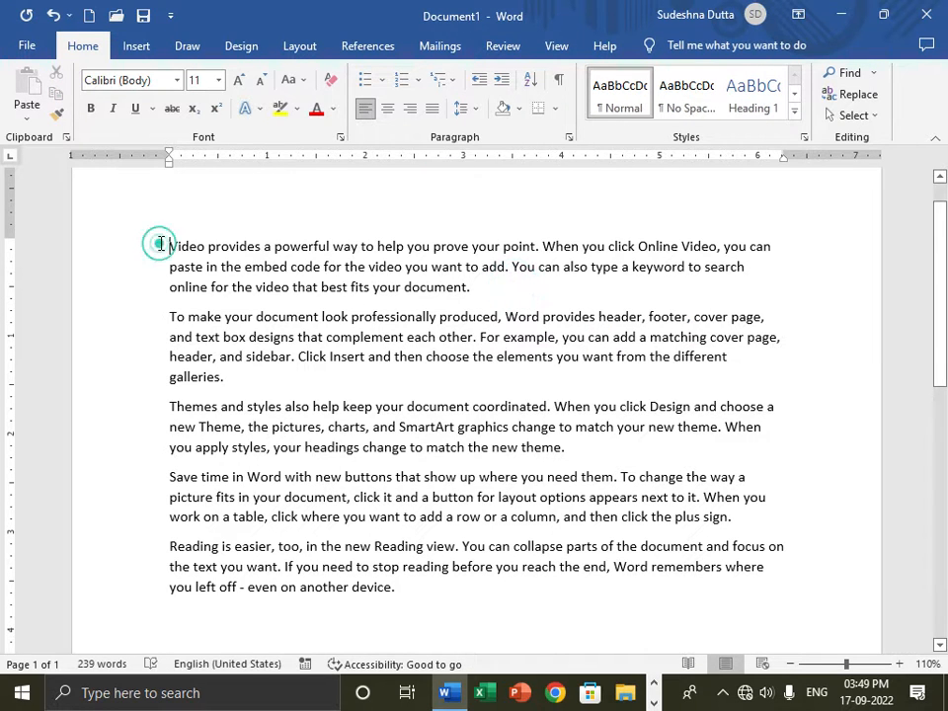
click(794, 116)
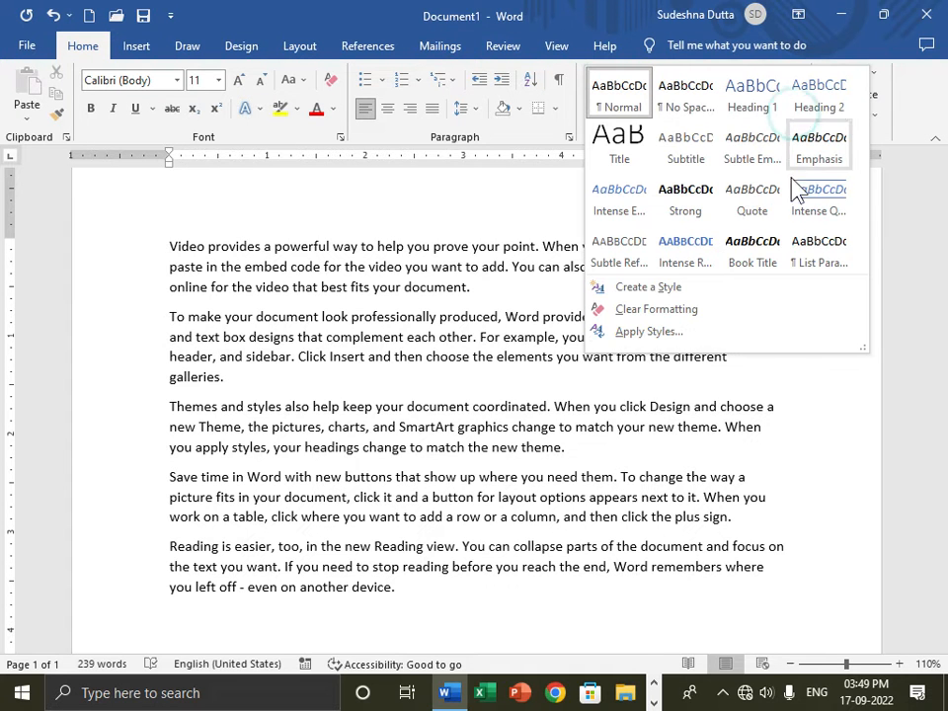
click(652, 290)
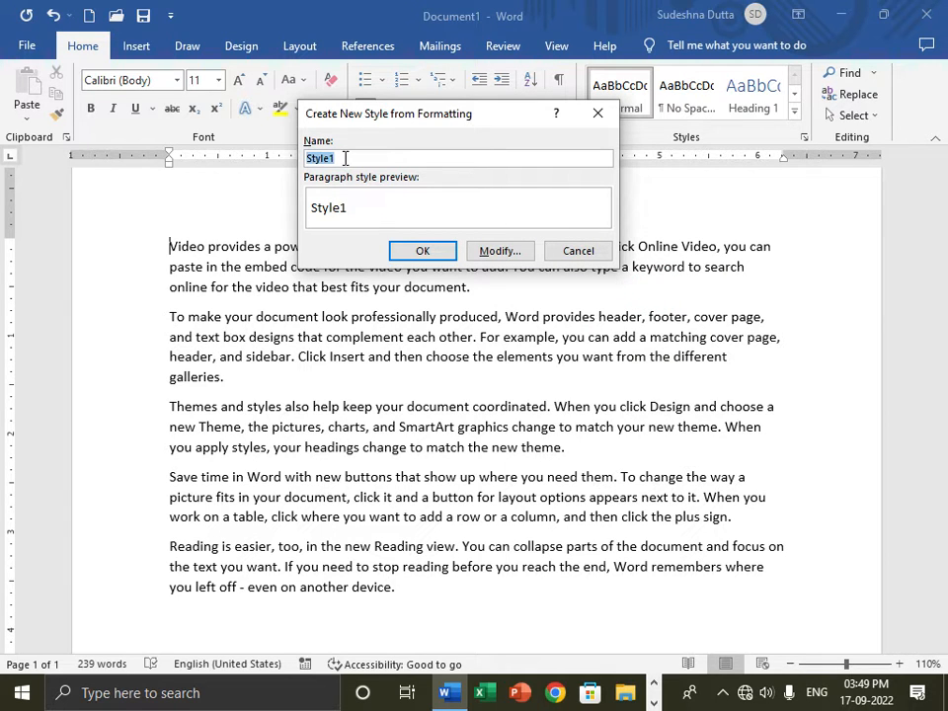
click(338, 157)
click(336, 159)
click(496, 253)
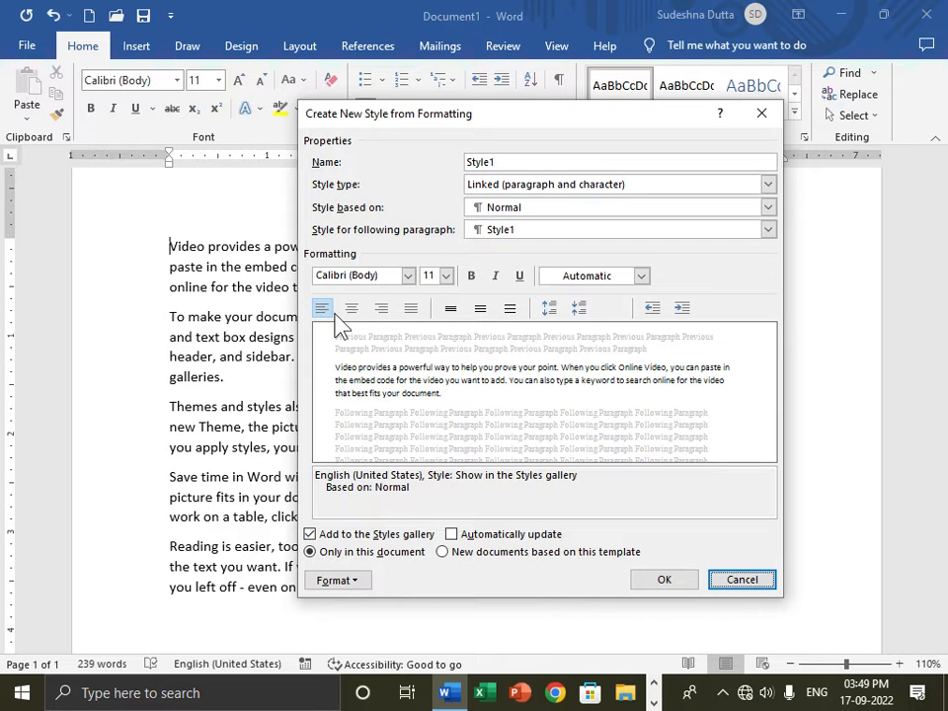
drag(510, 114, 676, 128)
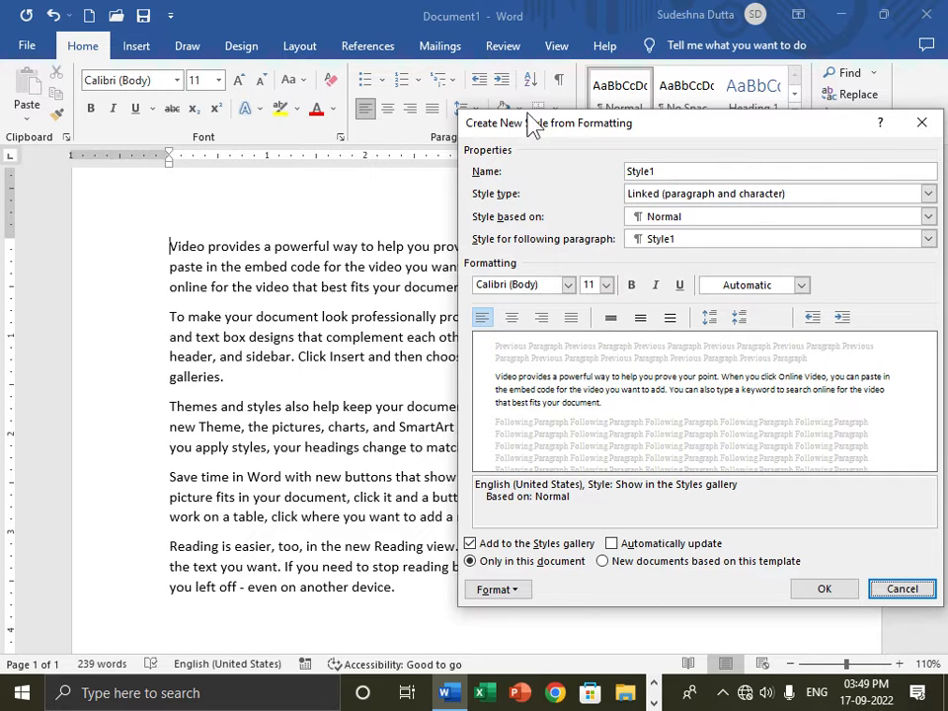
drag(697, 138, 828, 136)
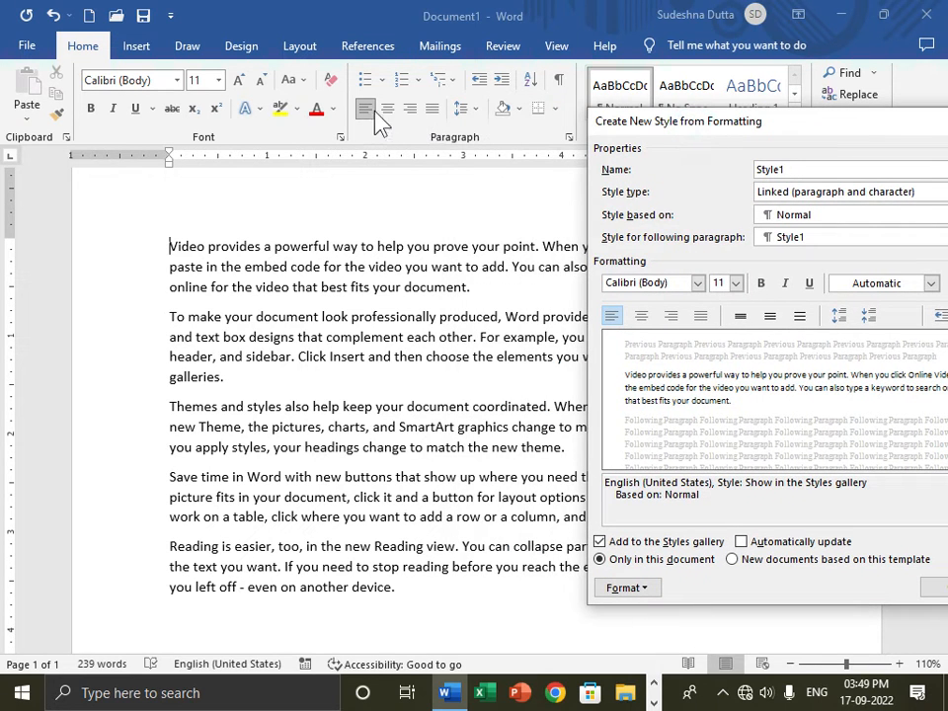
drag(819, 131, 494, 116)
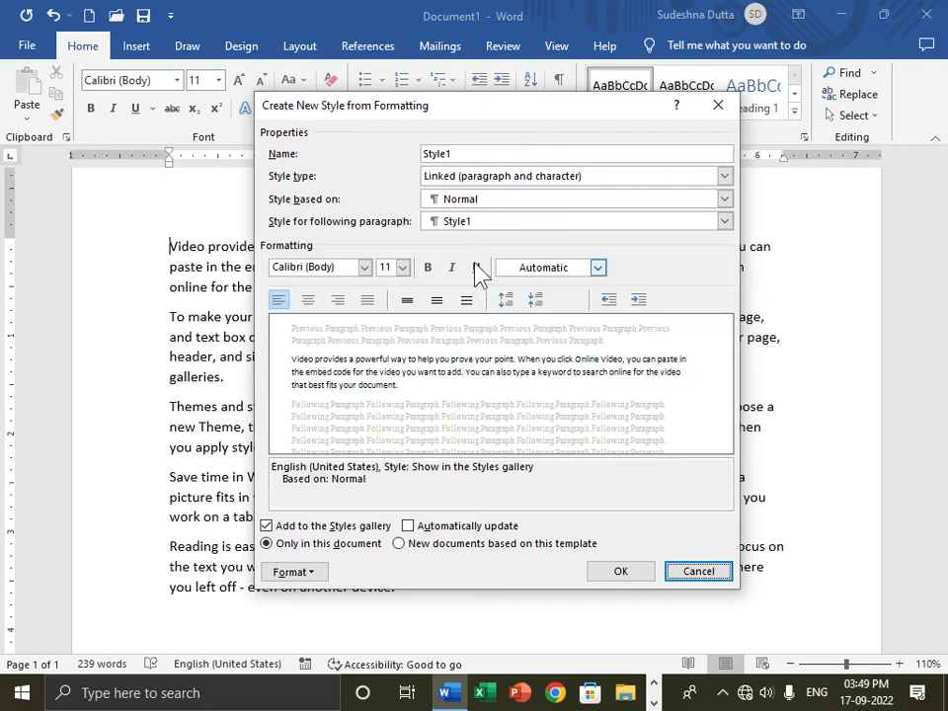
- Format the new style as Algerian, 14 pt, bold, italic and underlined, with the standard red font color
click(364, 266)
click(331, 333)
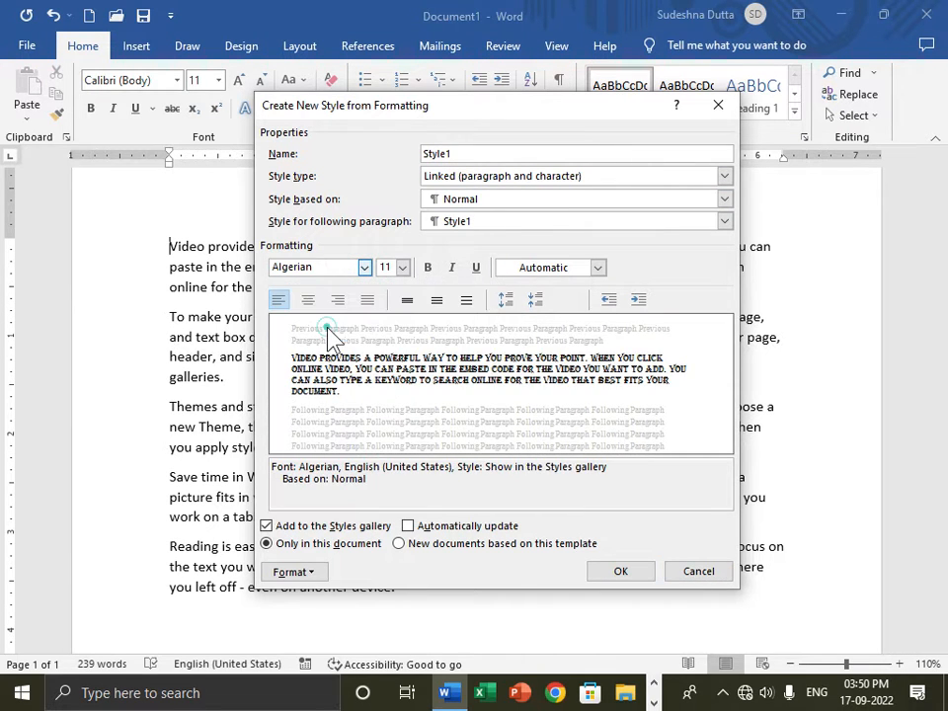
click(403, 267)
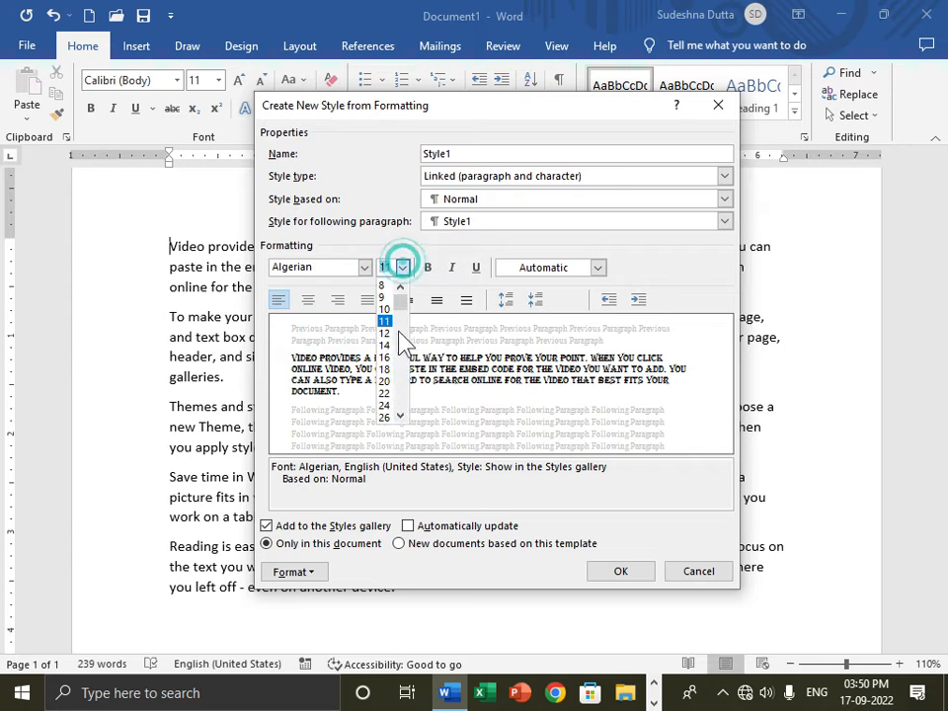
click(385, 345)
click(431, 268)
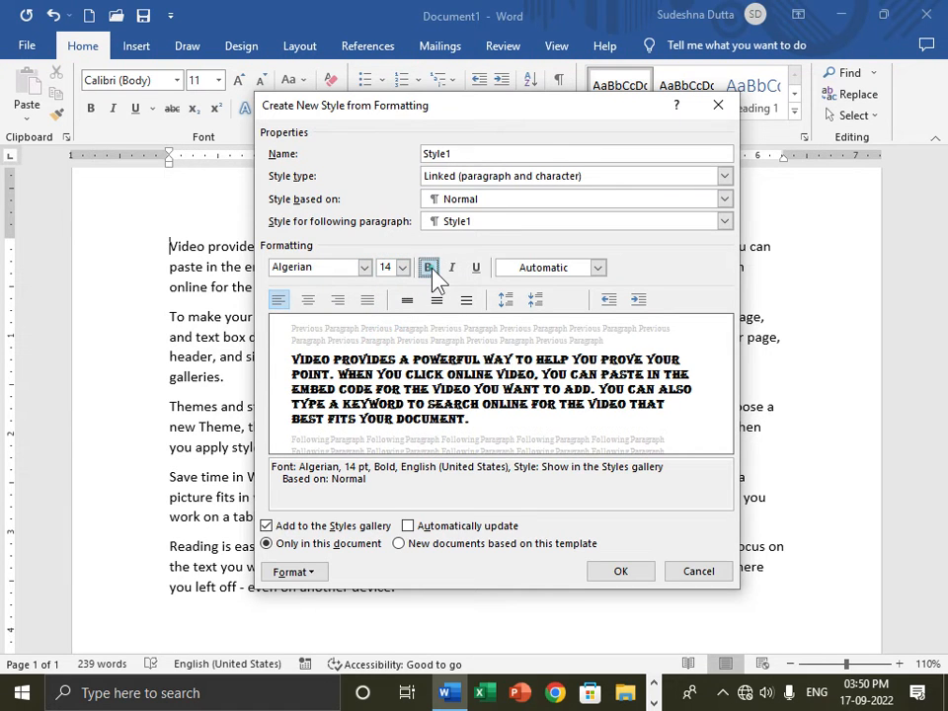
click(451, 267)
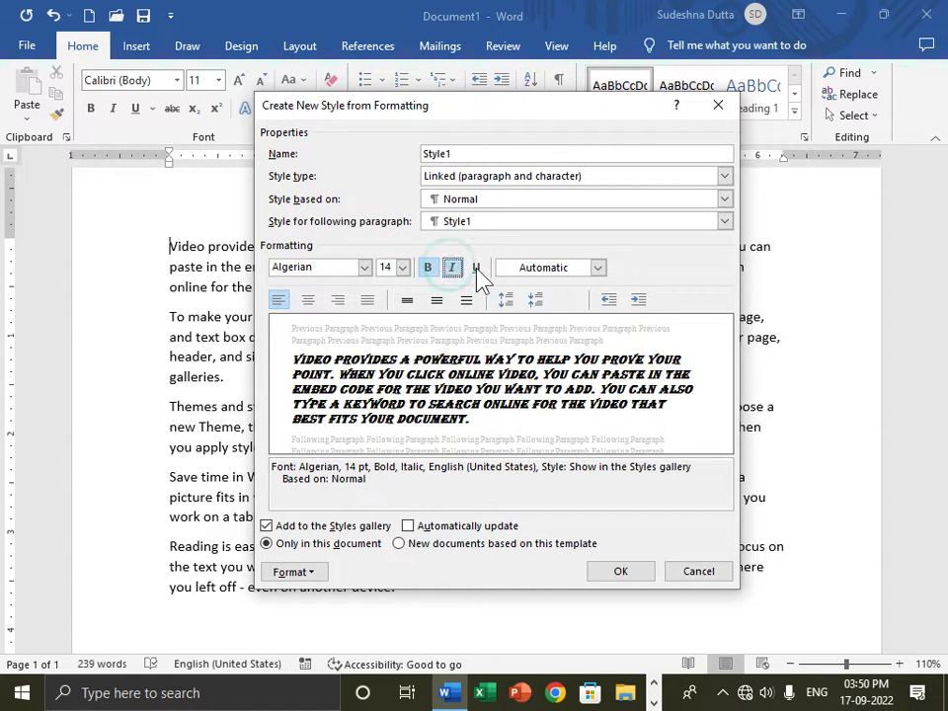
click(476, 268)
click(598, 268)
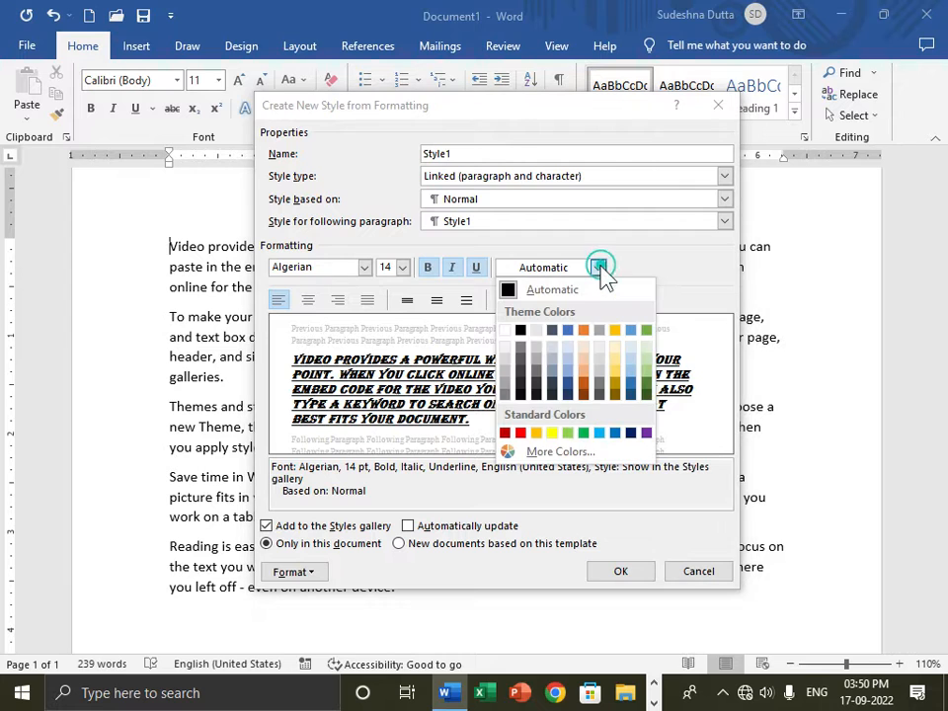
click(522, 434)
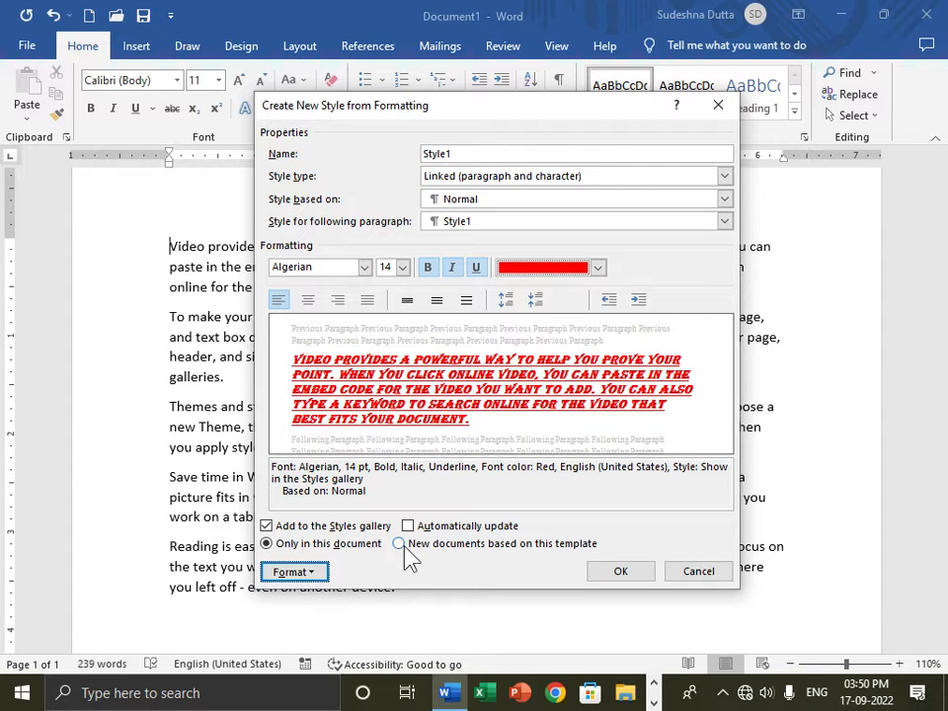
- Assign Ctrl+Shift+W as the style's shortcut key and create the style
click(304, 578)
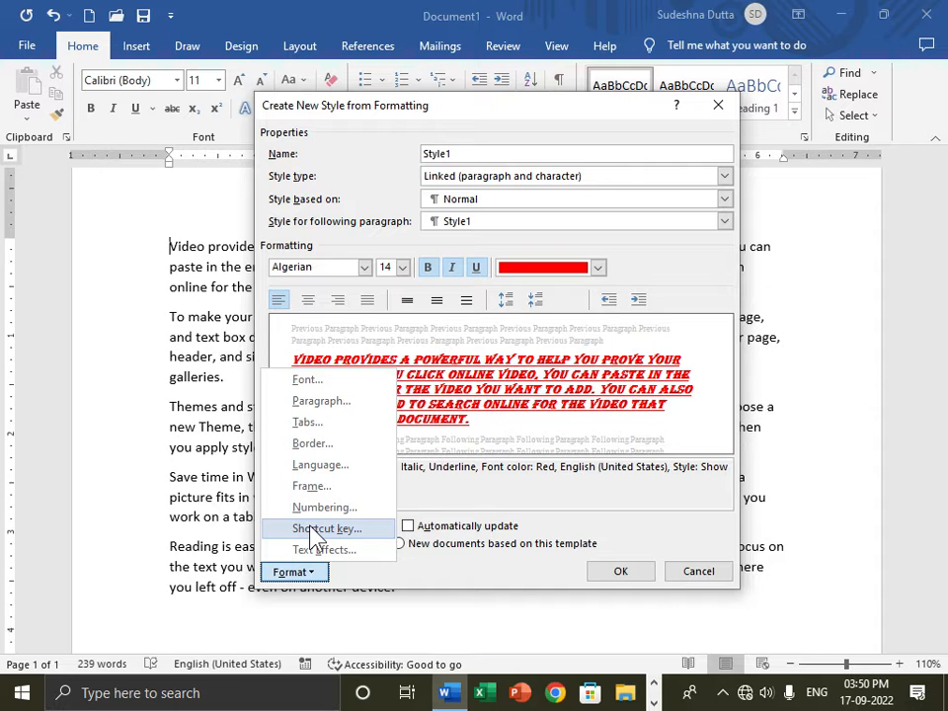
click(314, 531)
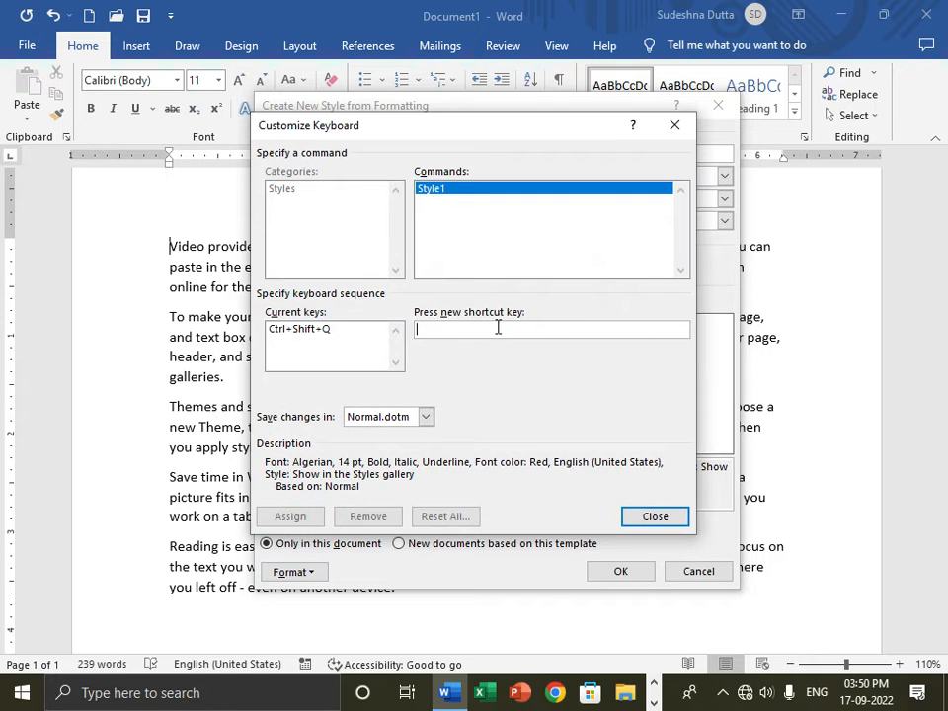
click(423, 333)
key(ctrl+shift+w)
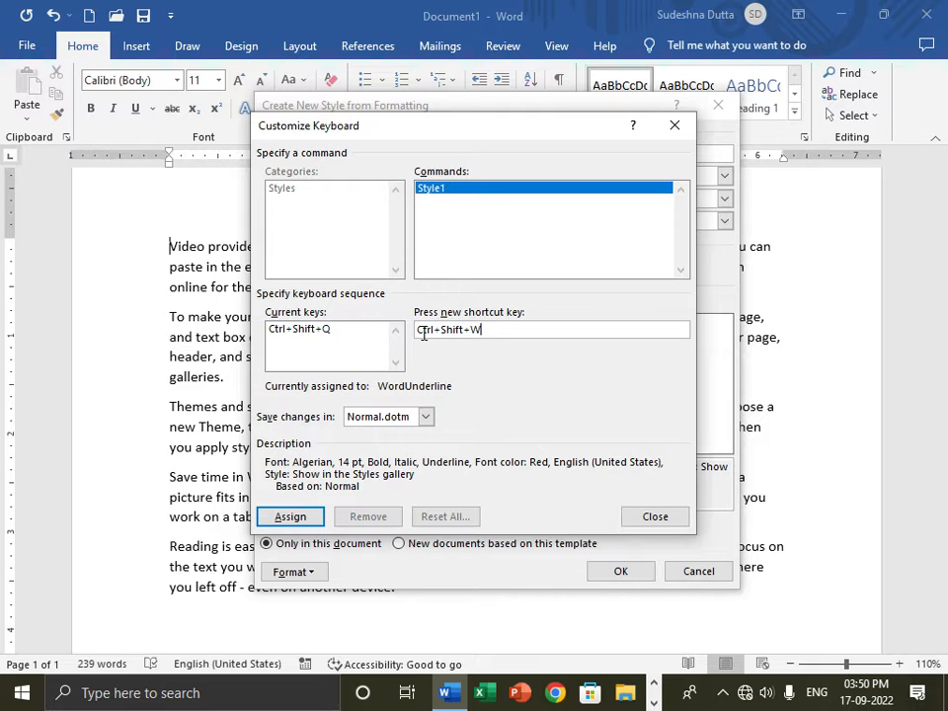
click(284, 516)
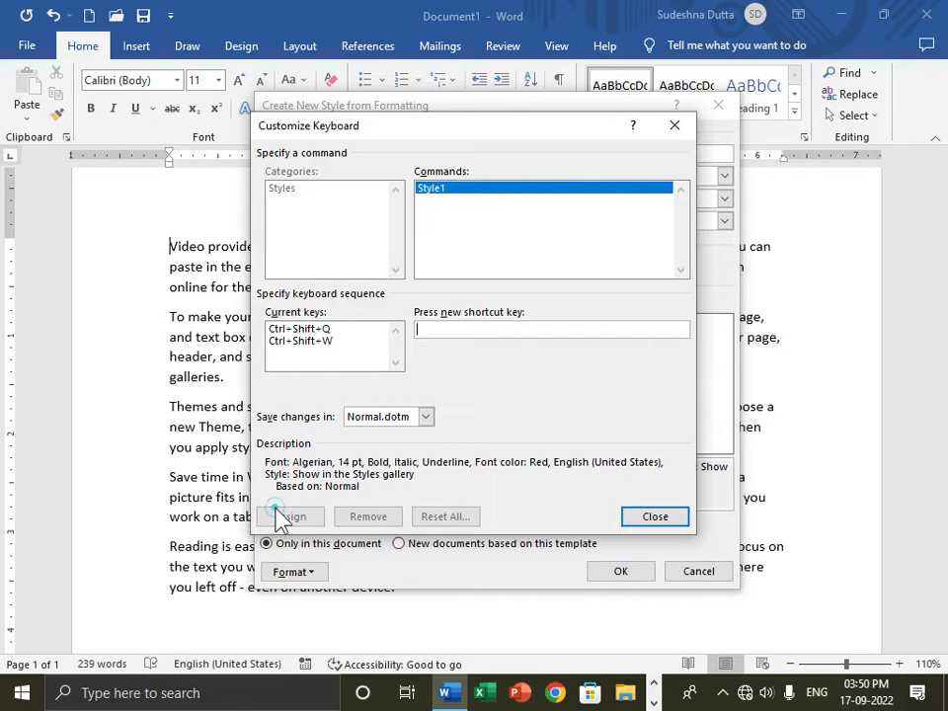
click(661, 517)
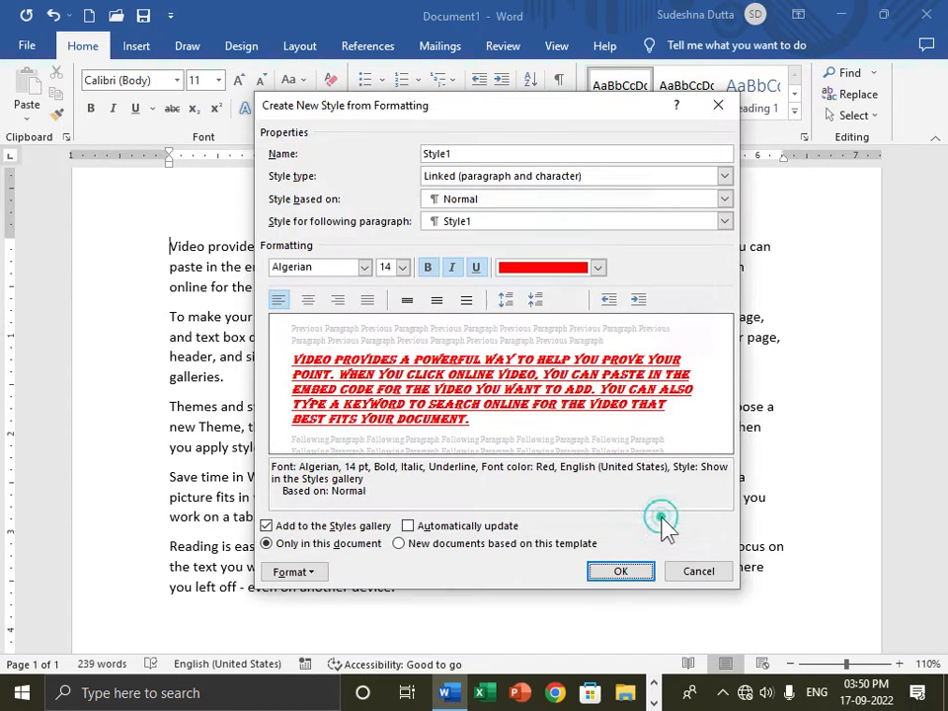
click(637, 567)
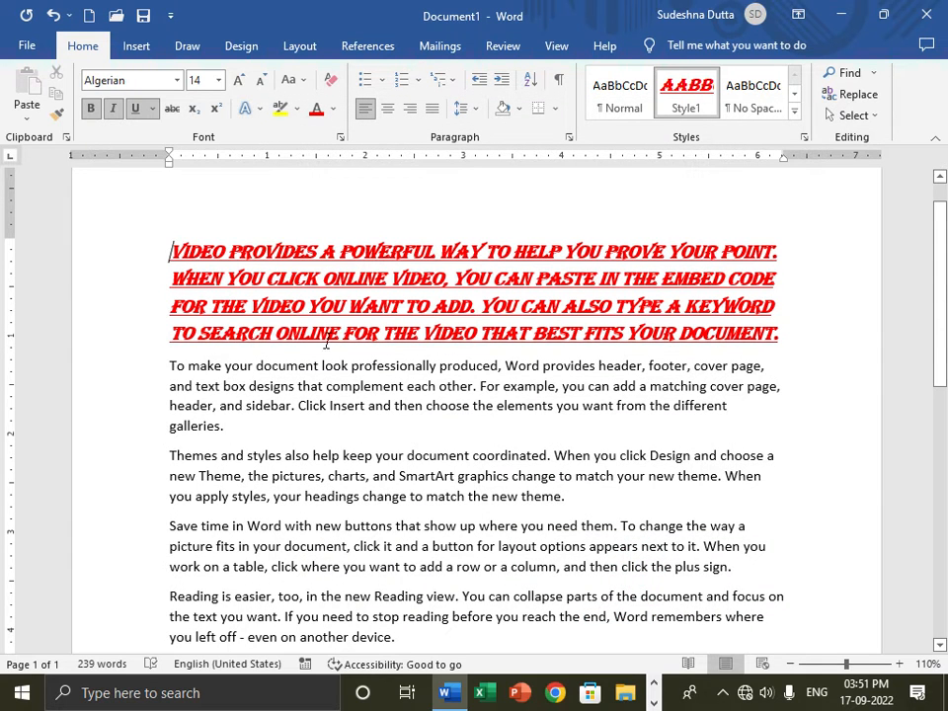
- Apply Style1 to the "Themes and styles" paragraph and the "Reading is easier" paragraph
click(168, 454)
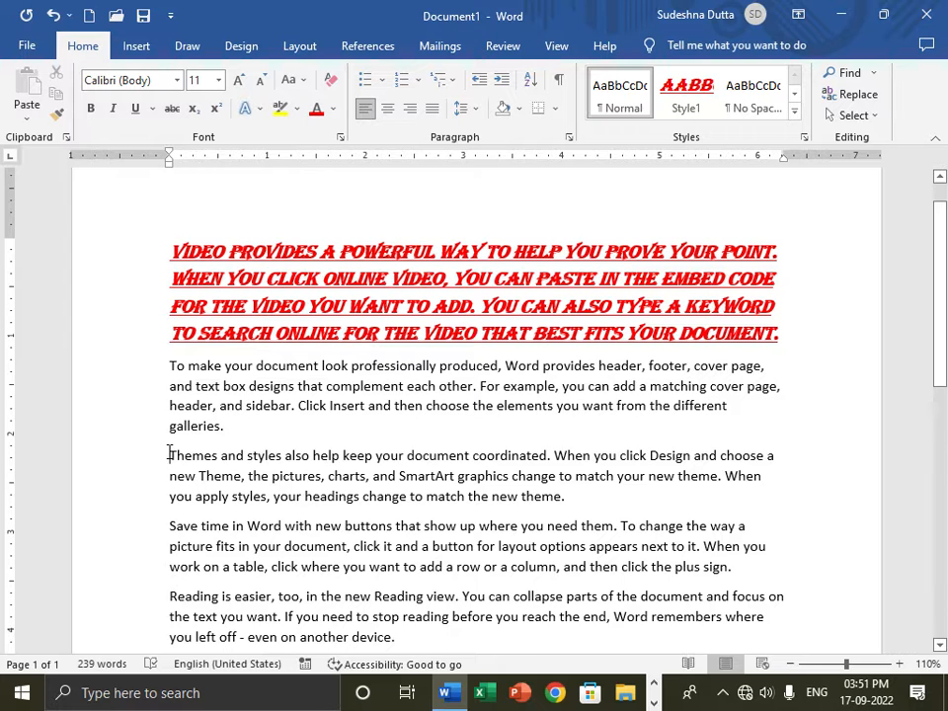
key(F4)
scroll(168, 451, down, 3)
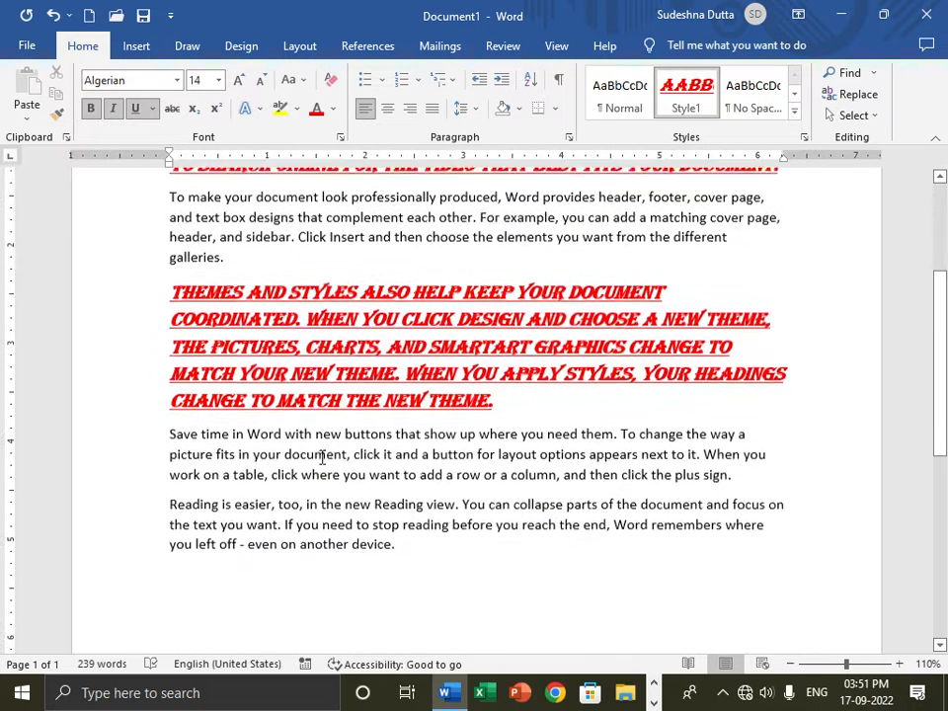
click(160, 482)
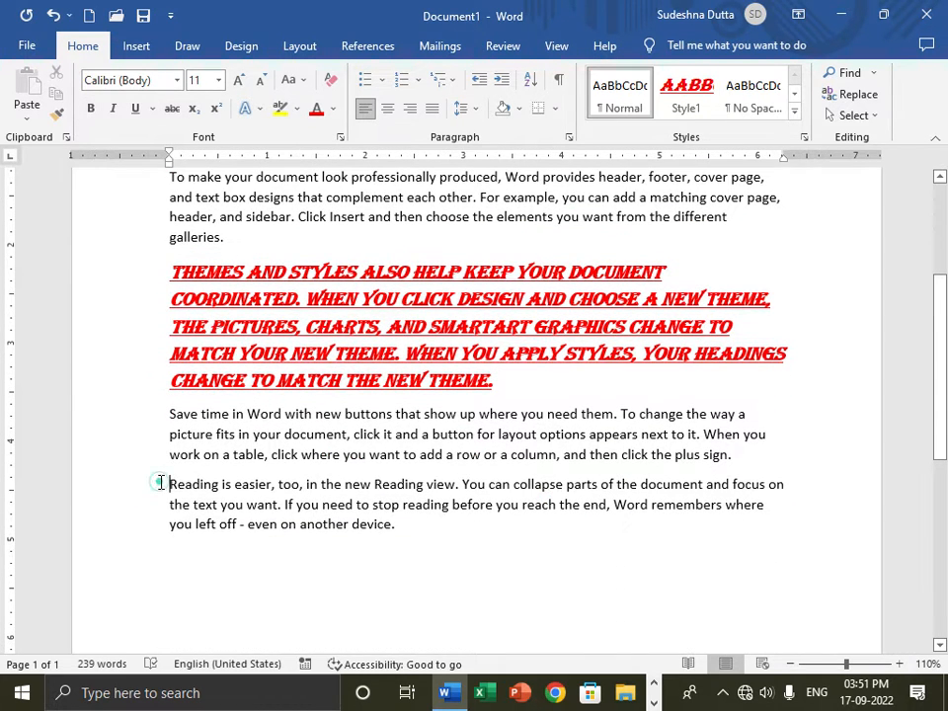
key(F4)
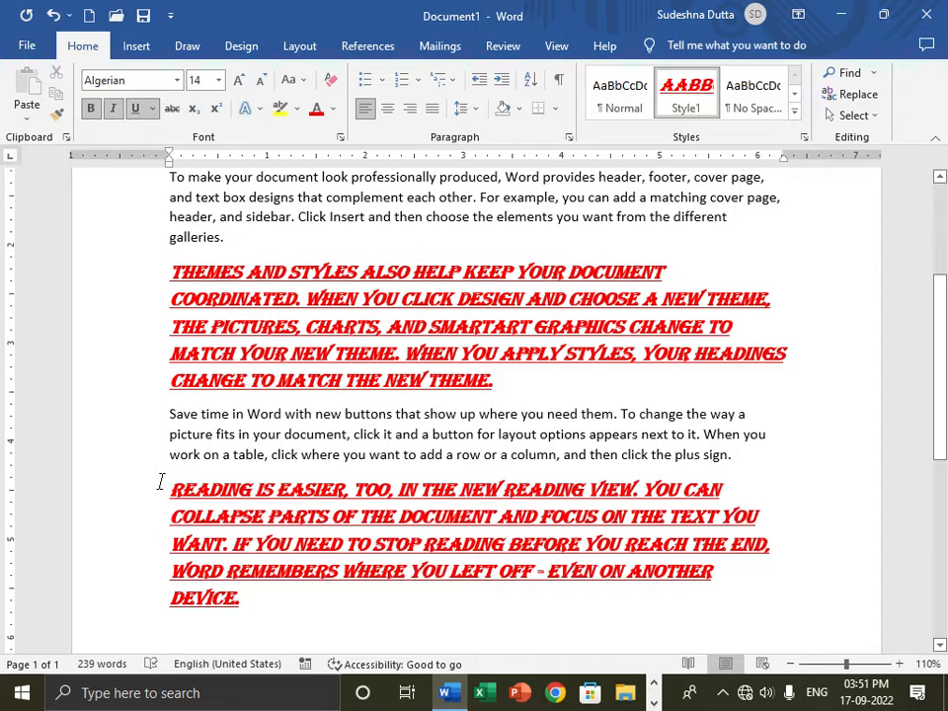
- Clear the style formatting from the last paragraph, starting "Reading is easier"
scroll(396, 382, up, 3)
scroll(396, 382, up, 1)
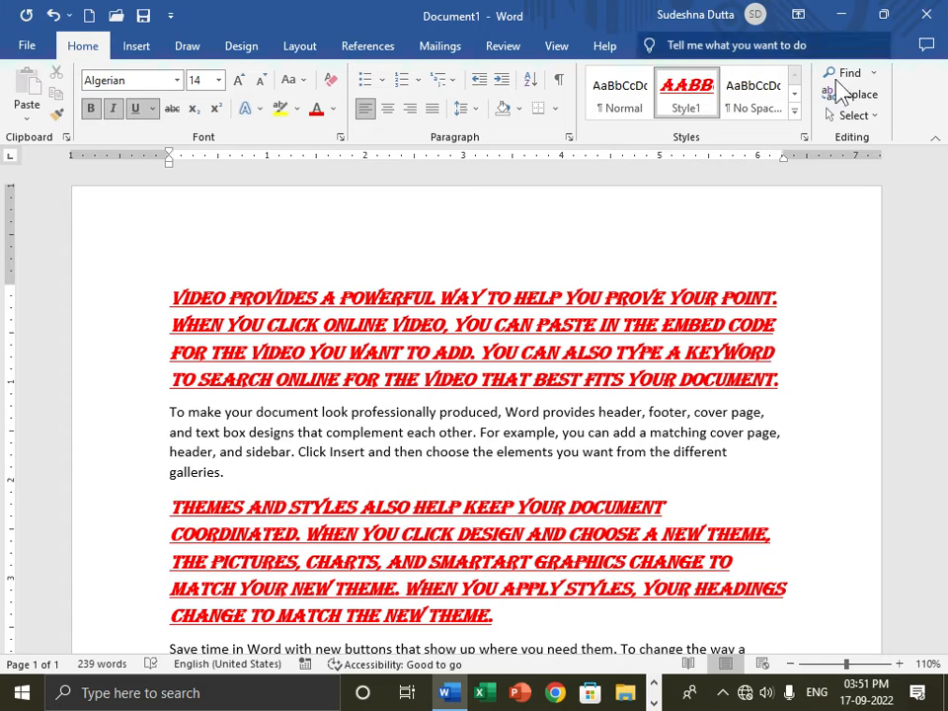
click(794, 115)
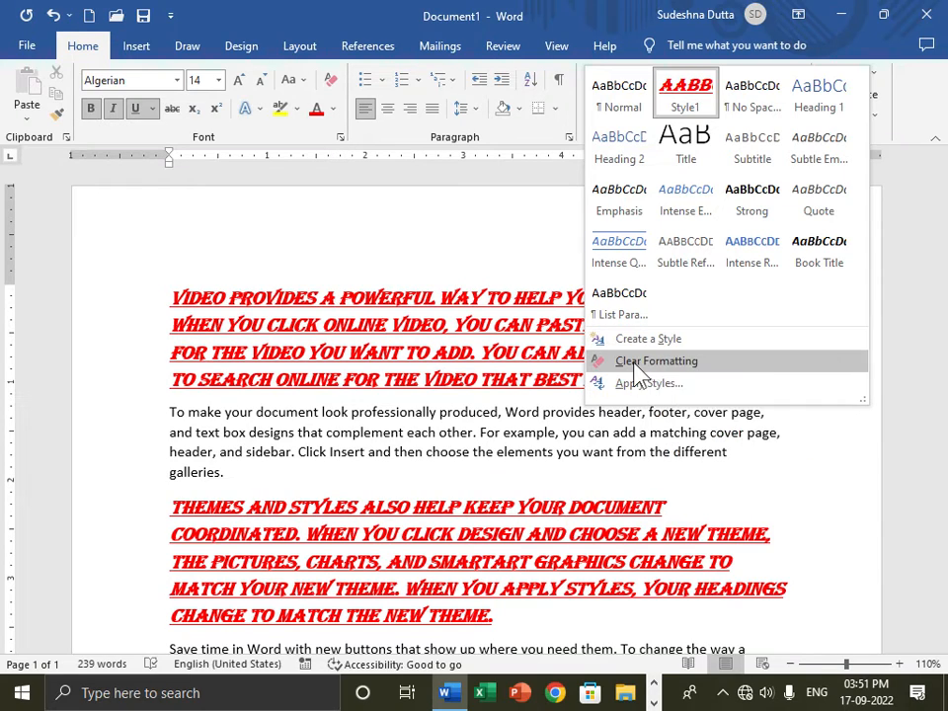
click(652, 361)
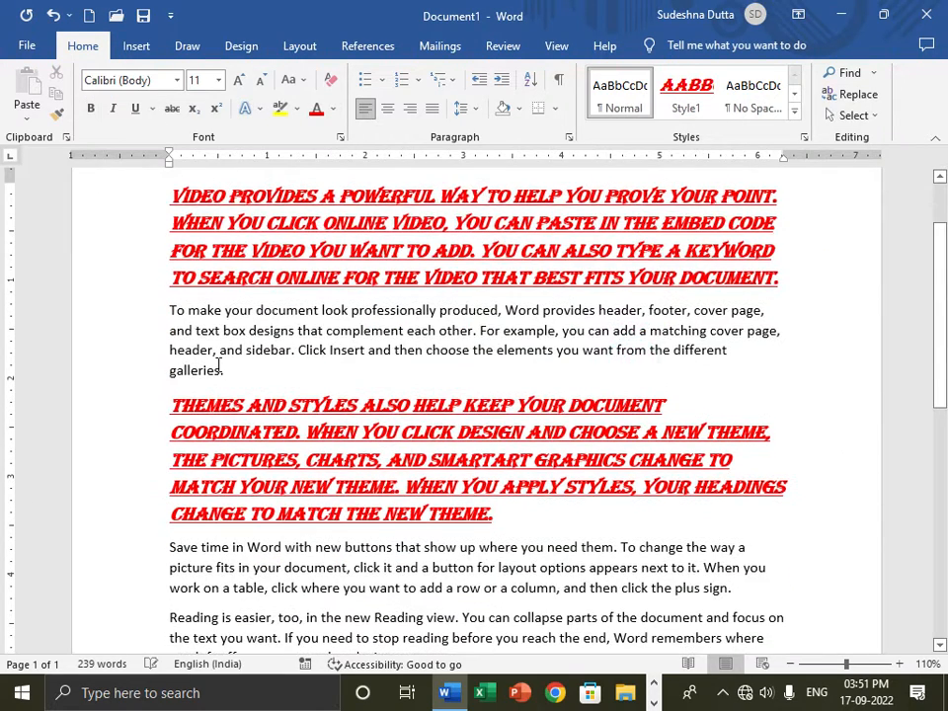
scroll(145, 620, up, 2)
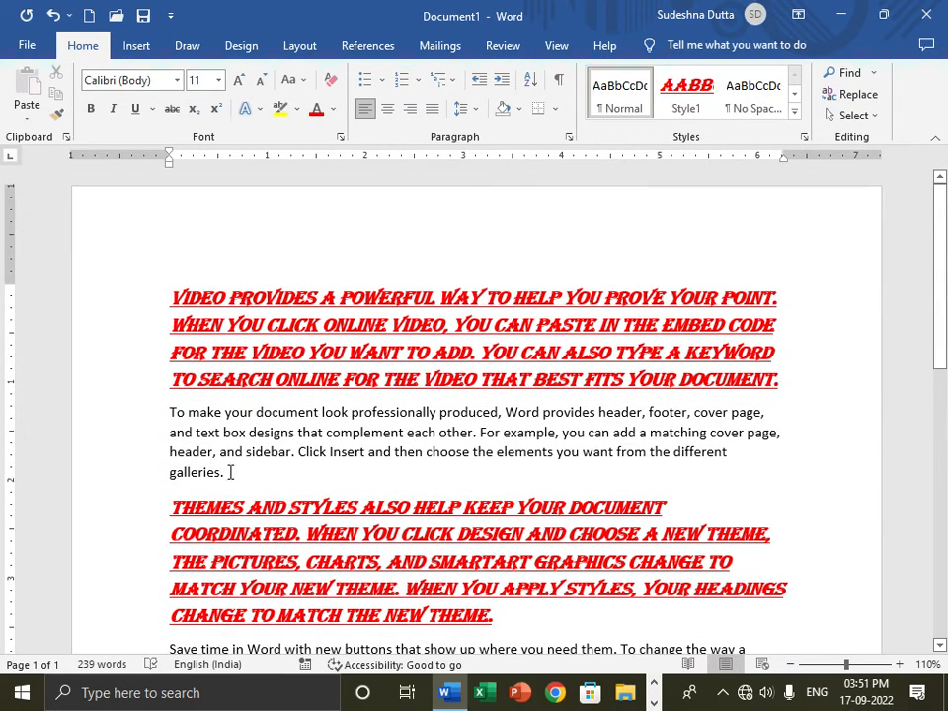
- Clear all formatting from the entire document text
key(ctrl+a)
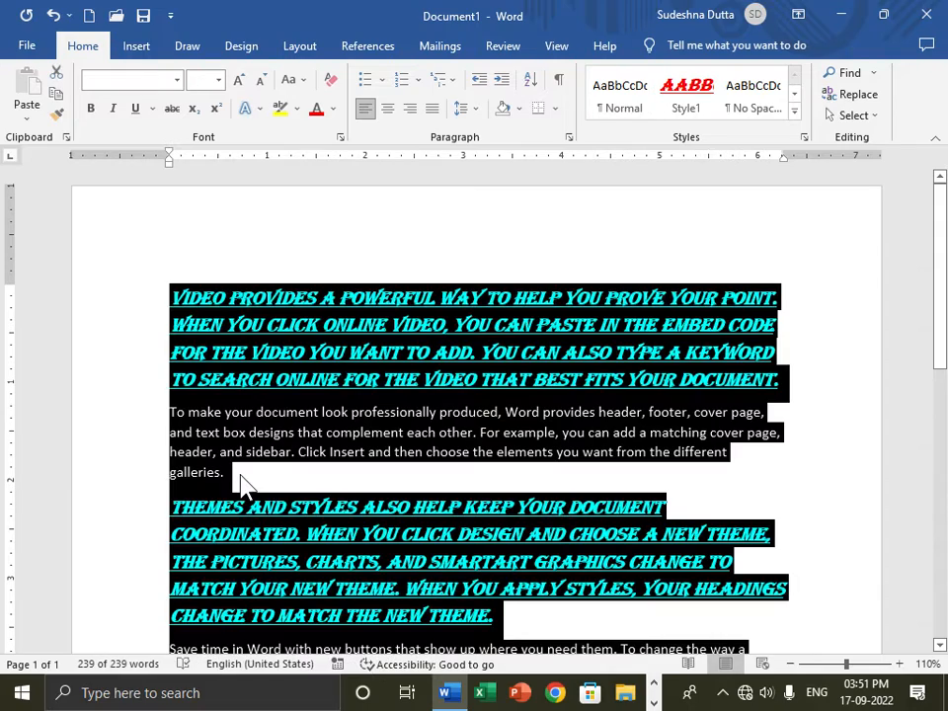
click(795, 109)
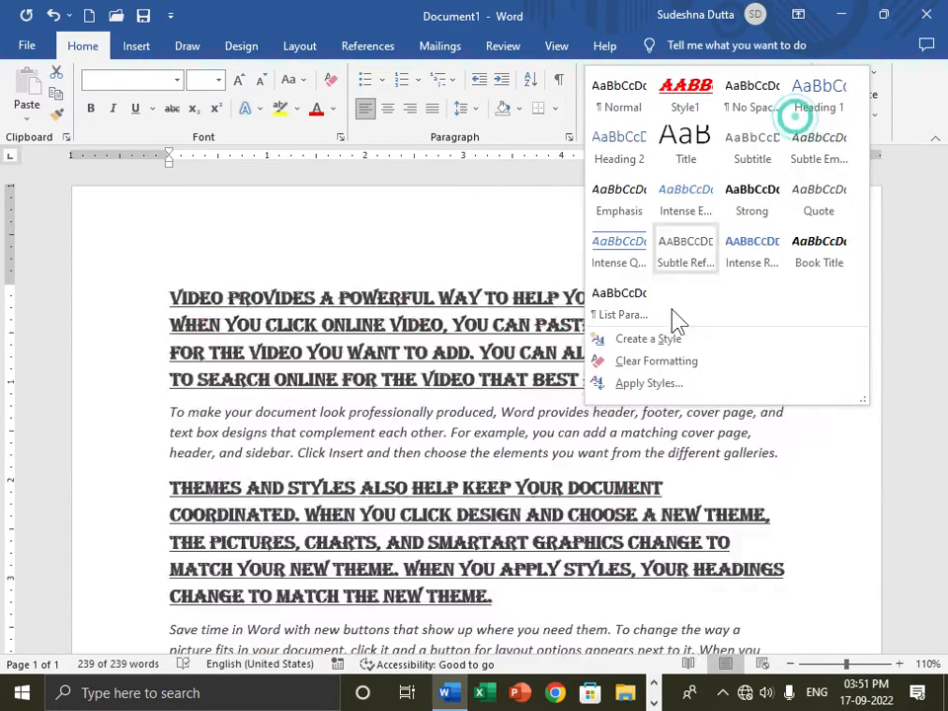
click(659, 367)
click(806, 402)
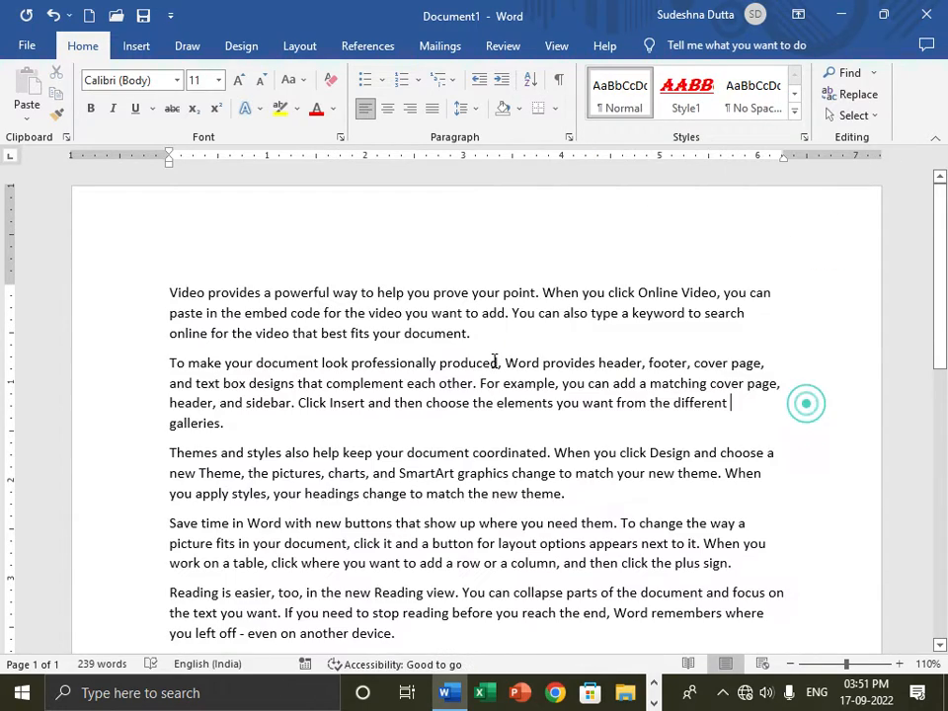
- View the Normal style's modification settings through Apply Styles, close them unchanged, and browse the available style names
click(796, 110)
click(650, 384)
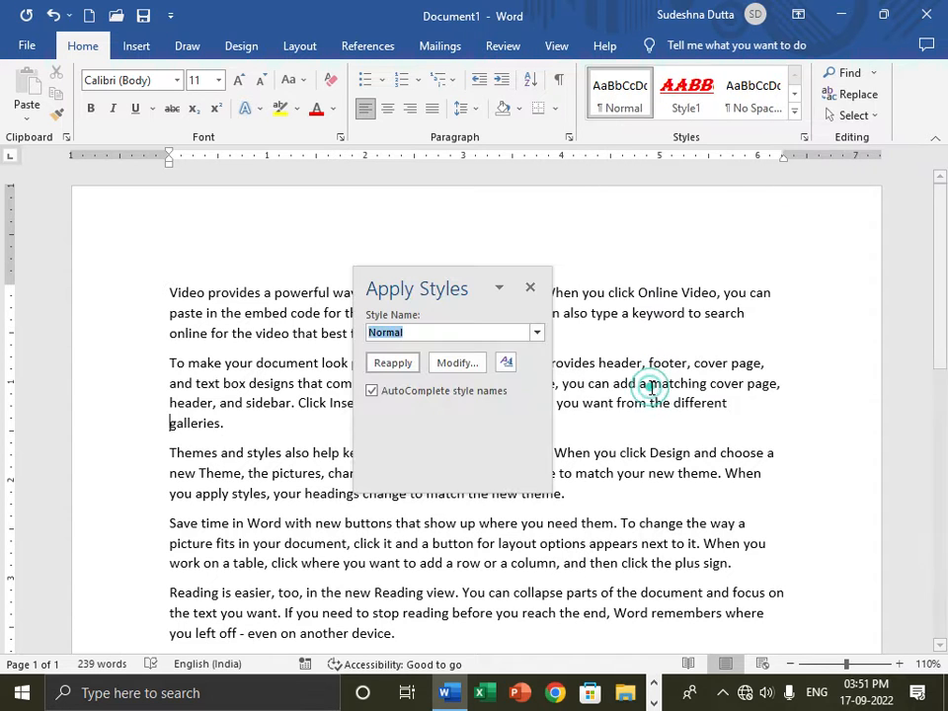
click(454, 365)
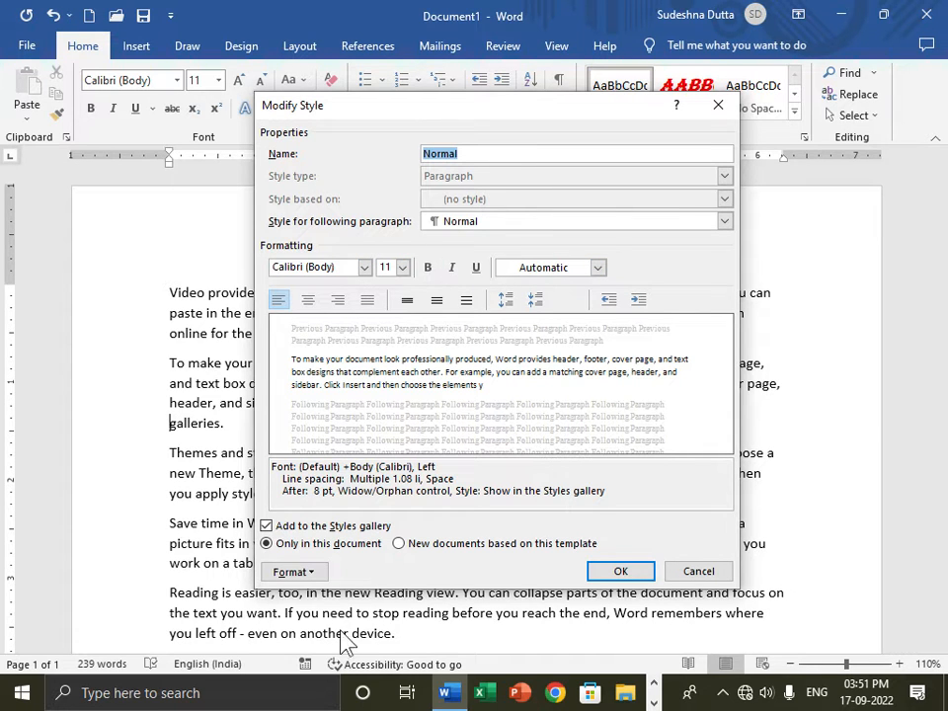
click(717, 104)
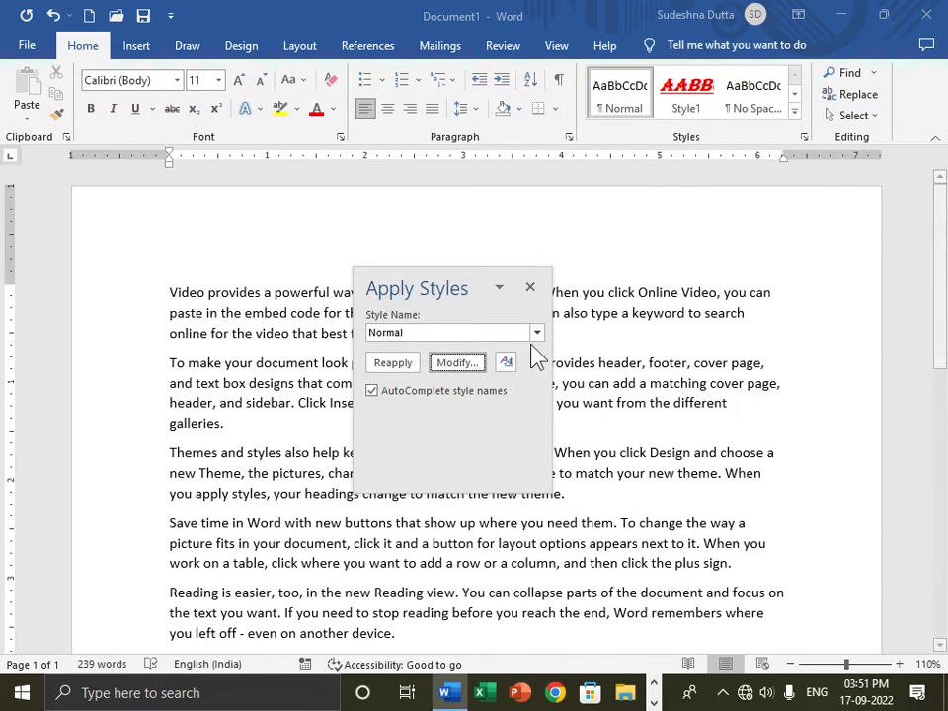
click(536, 336)
scroll(419, 400, down, 10)
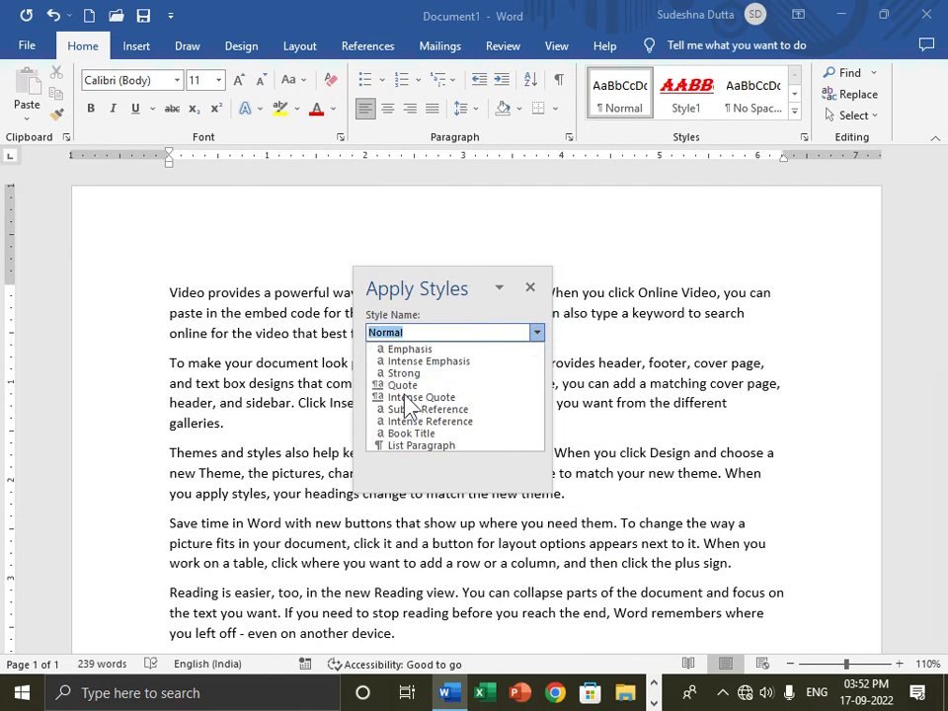
- Apply the Heading 2 style to the first paragraph, starting "Video provides", using Apply Styles
drag(487, 285, 777, 247)
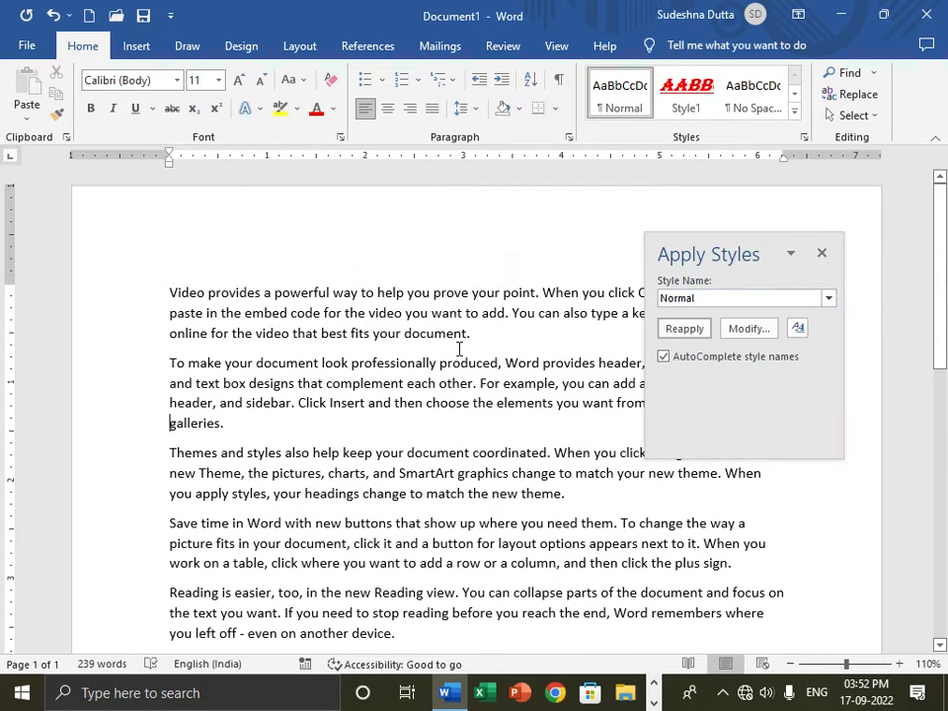
drag(168, 292, 478, 332)
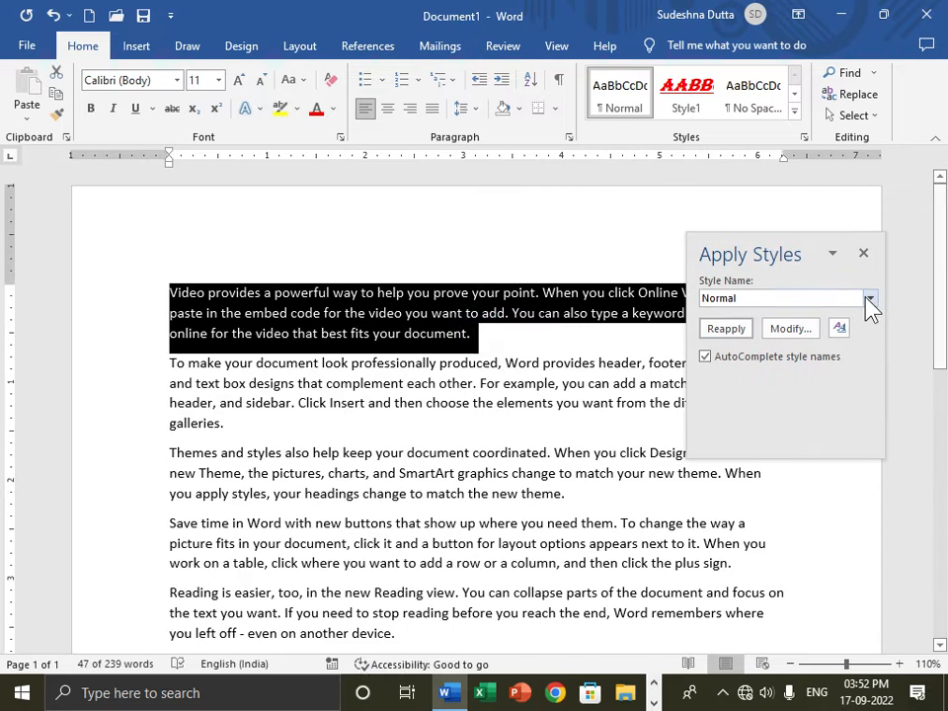
click(871, 298)
scroll(785, 395, down, 5)
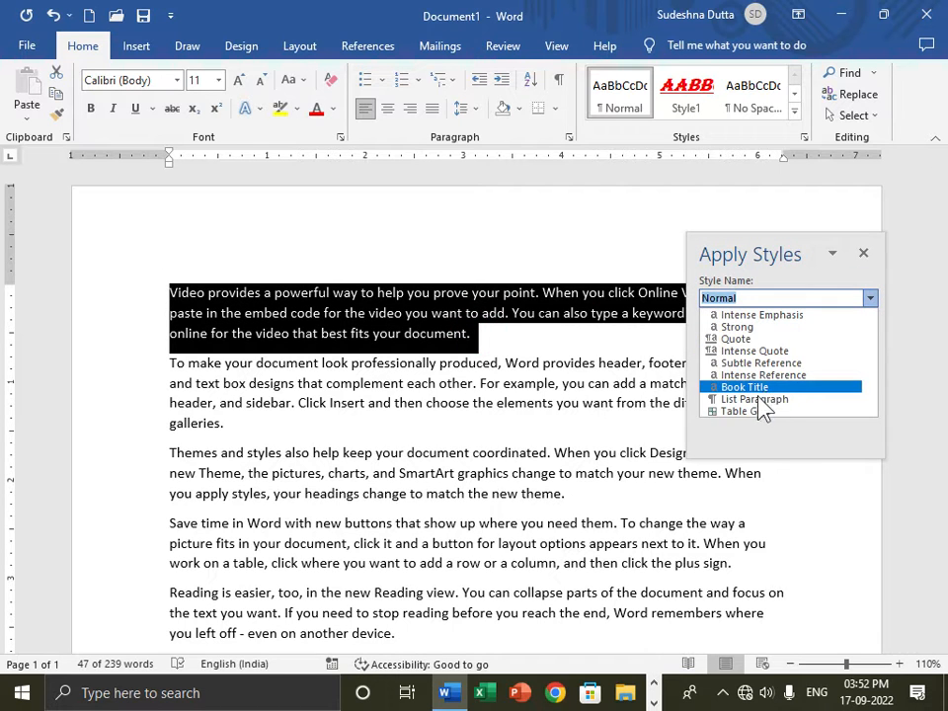
scroll(785, 380, up, 2)
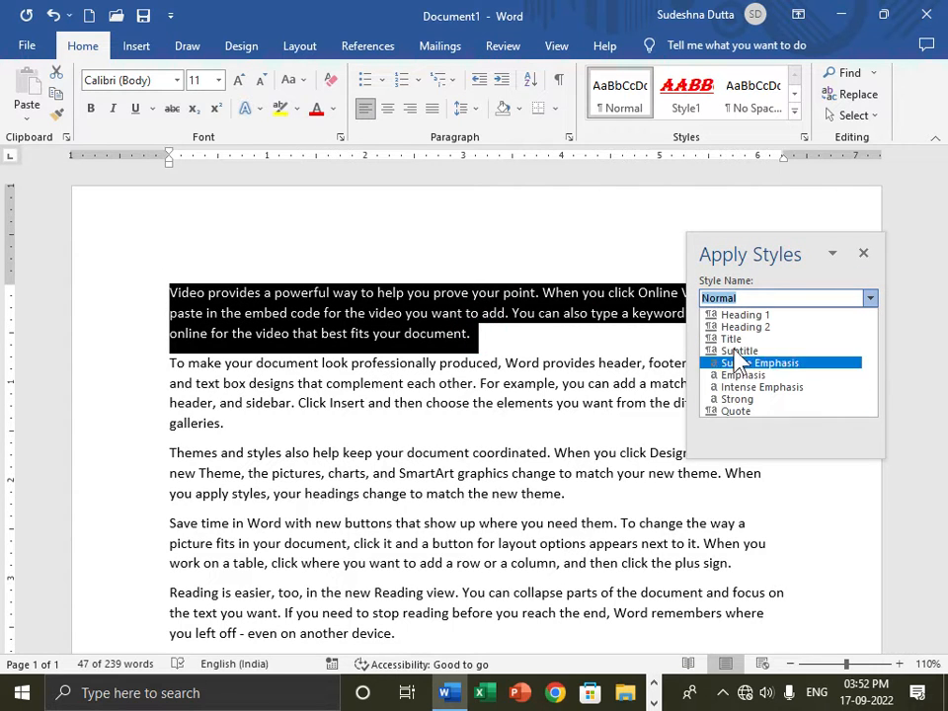
click(743, 327)
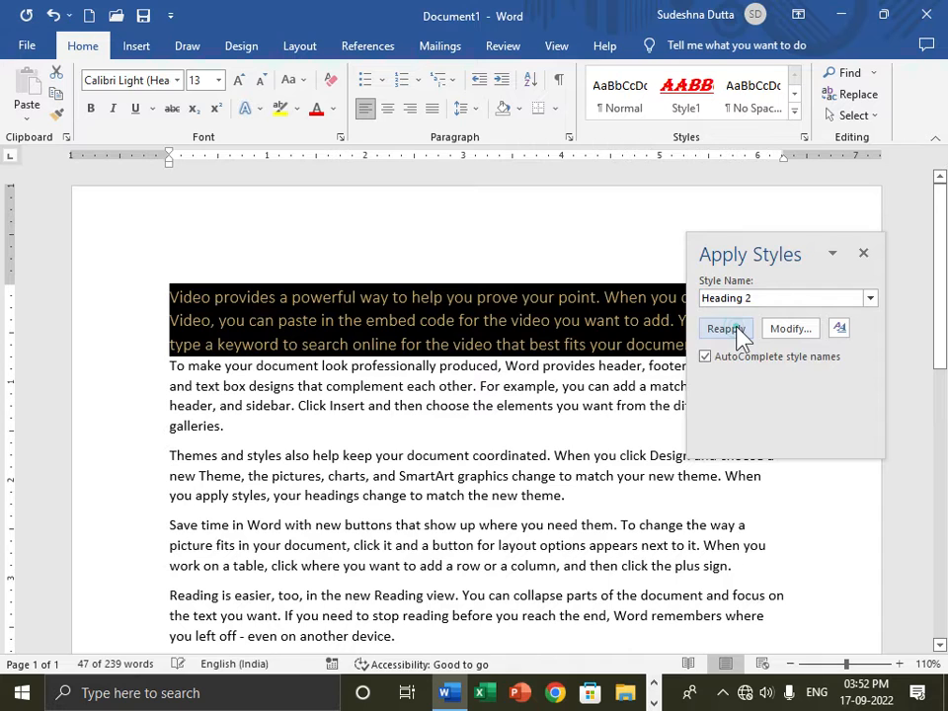
click(319, 233)
click(864, 253)
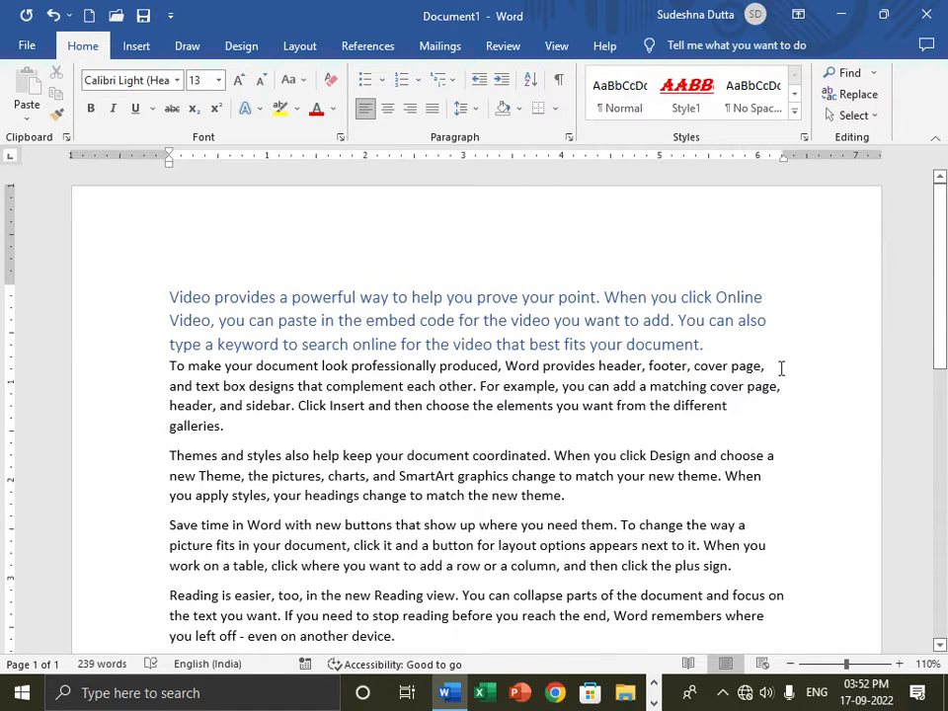
- Collapse the text beneath the "Video provides" heading paragraph and expand it again
click(699, 341)
click(159, 298)
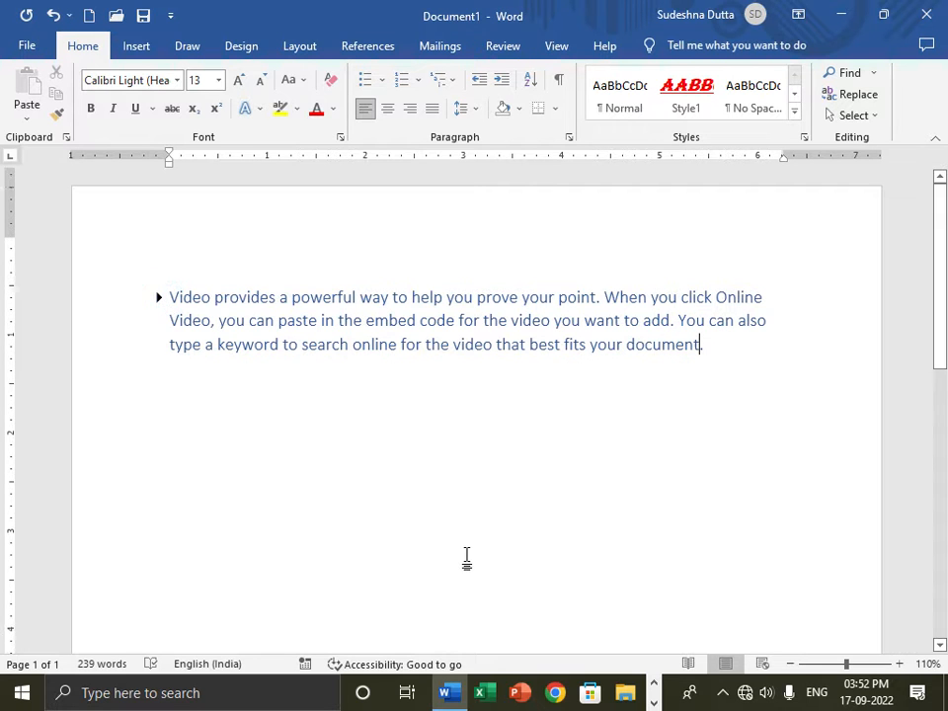
click(158, 298)
- Apply the Subtitle style to the whole first paragraph using Apply Styles
drag(717, 346, 180, 254)
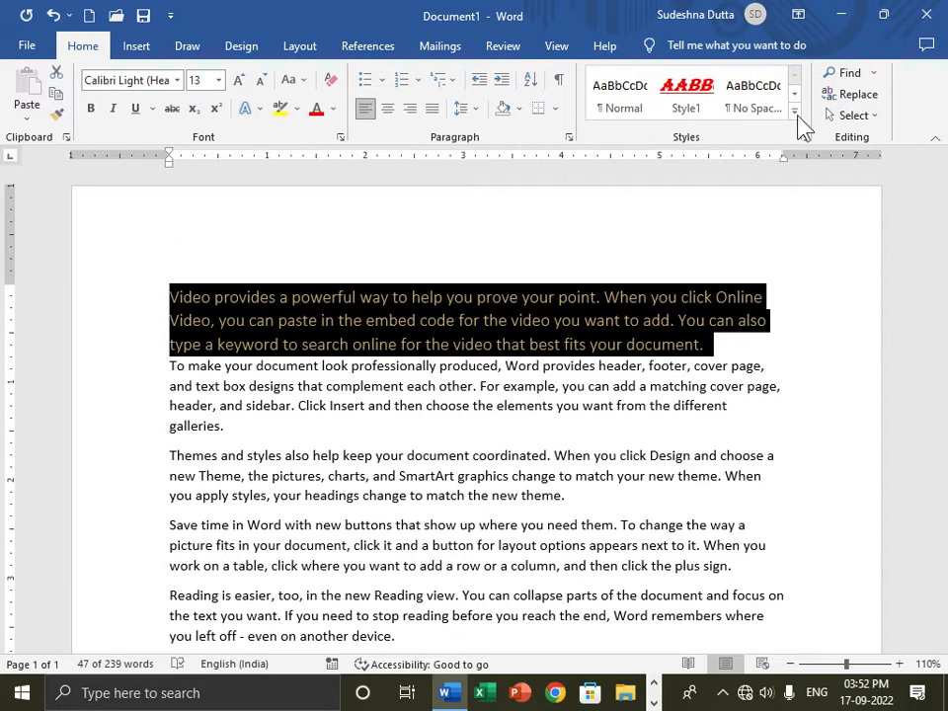
click(795, 110)
click(661, 386)
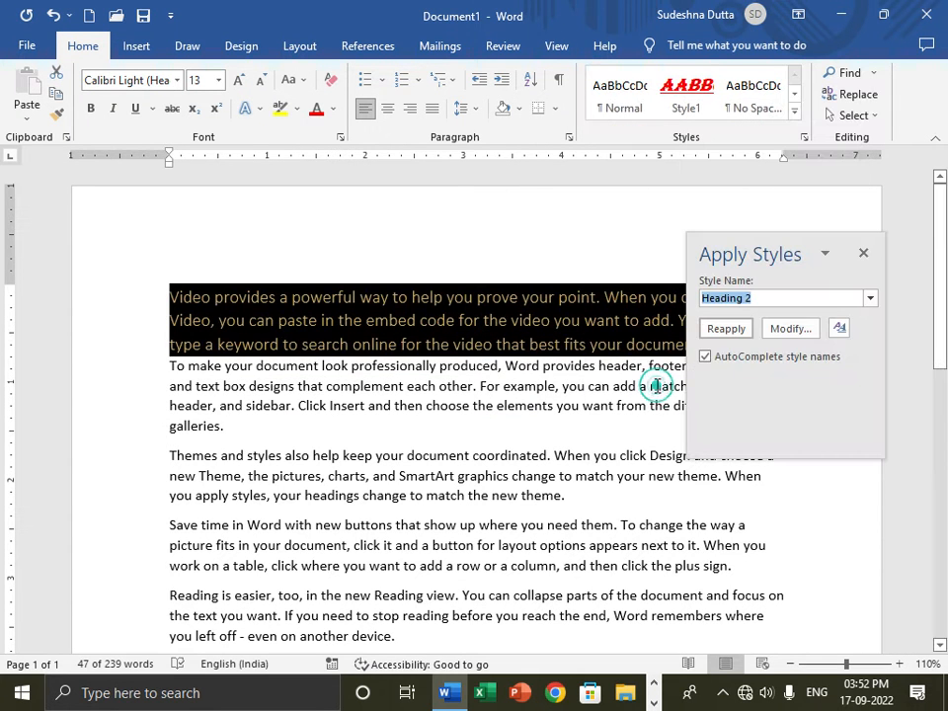
click(870, 297)
scroll(780, 375, down, 2)
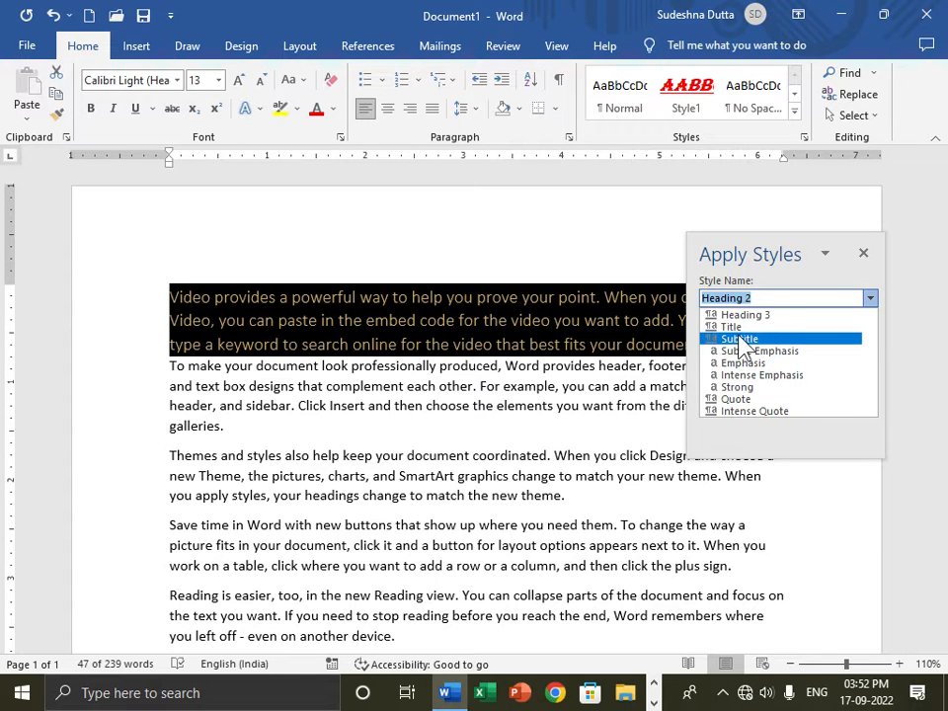
click(742, 338)
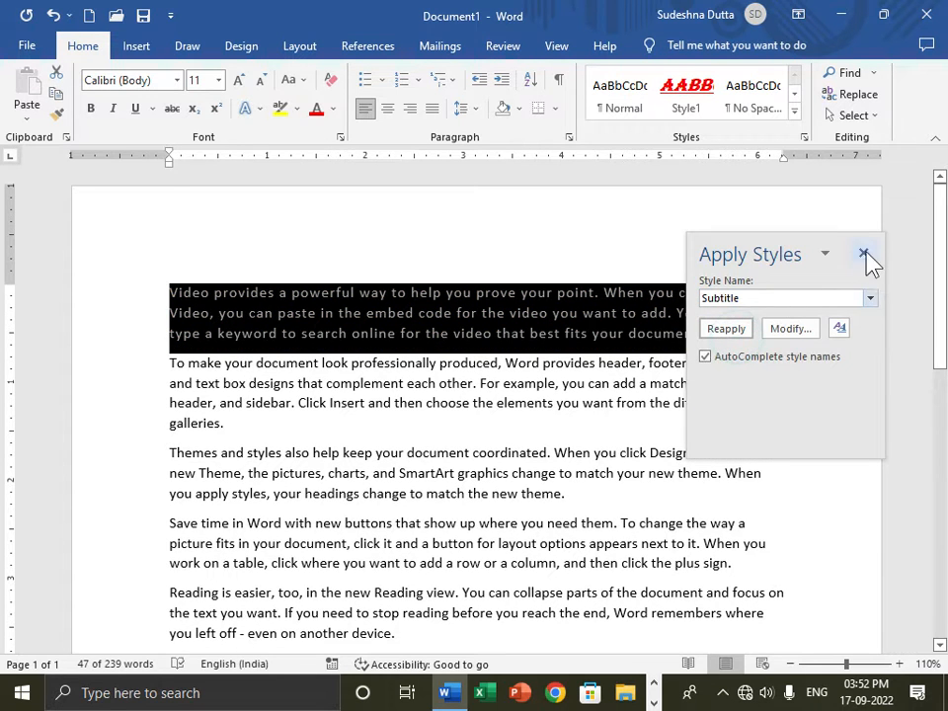
click(864, 253)
click(764, 339)
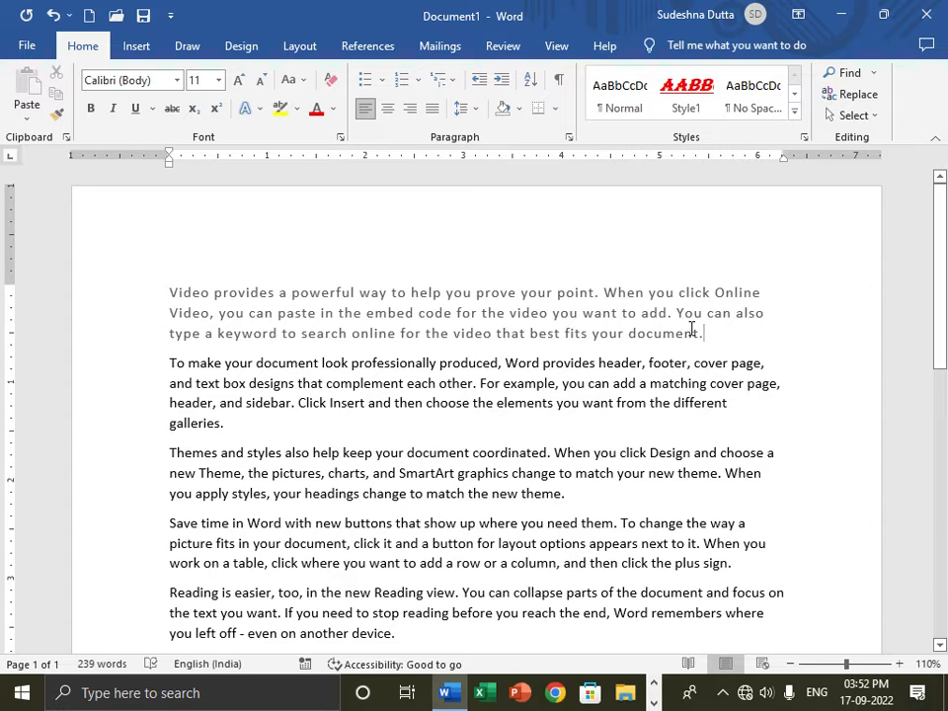
- Review the style name list and the Subtitle style's modification settings in Apply Styles, closing them without changes
click(795, 111)
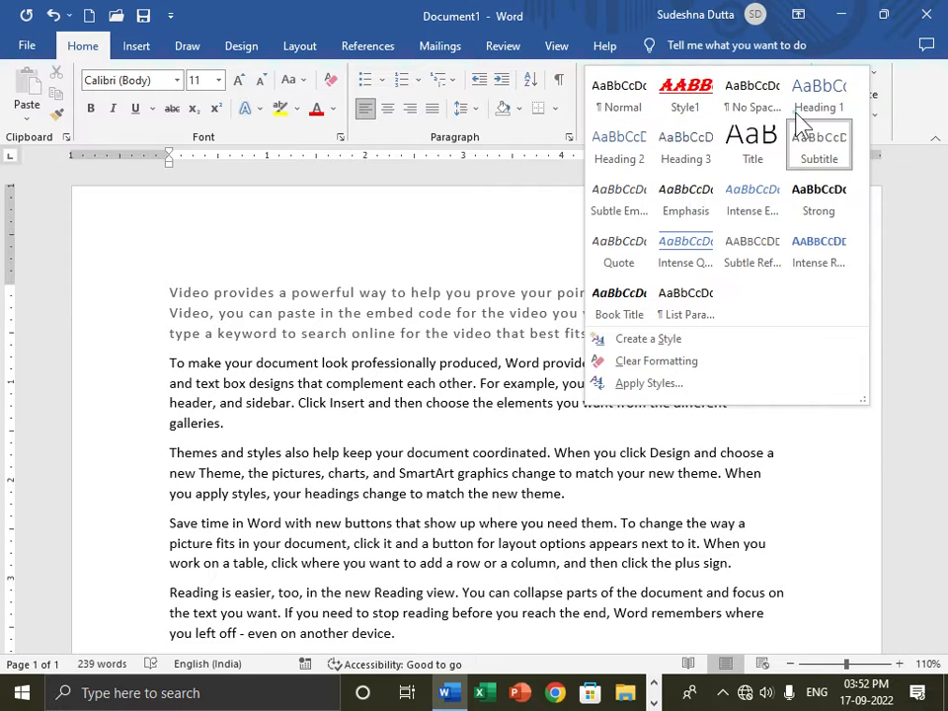
click(636, 388)
click(870, 297)
scroll(835, 350, down, 1)
scroll(836, 356, up, 1)
click(870, 296)
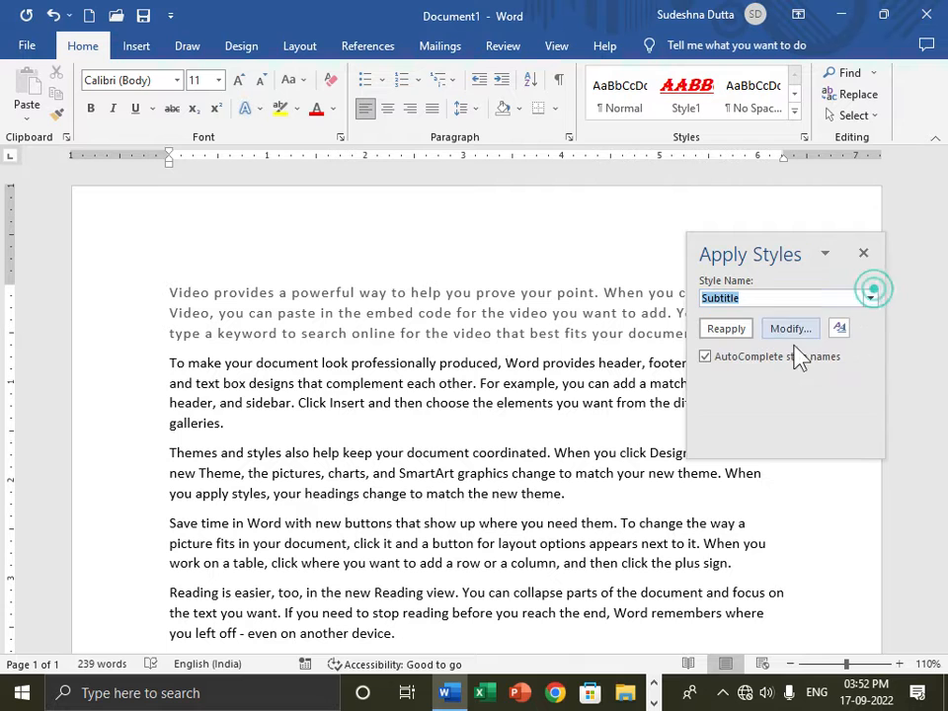
click(790, 327)
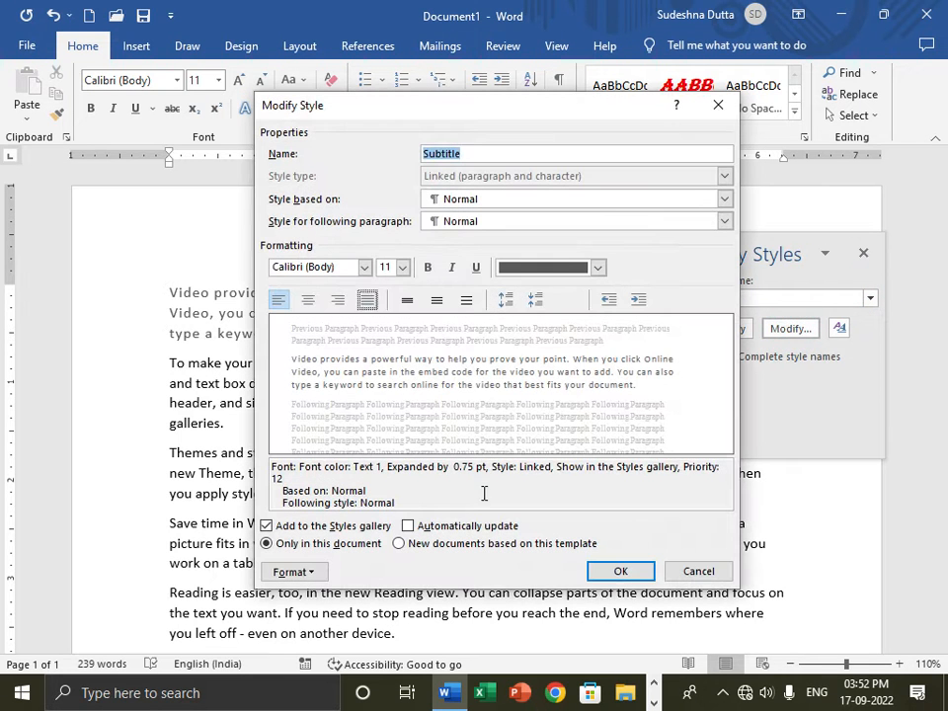
click(718, 106)
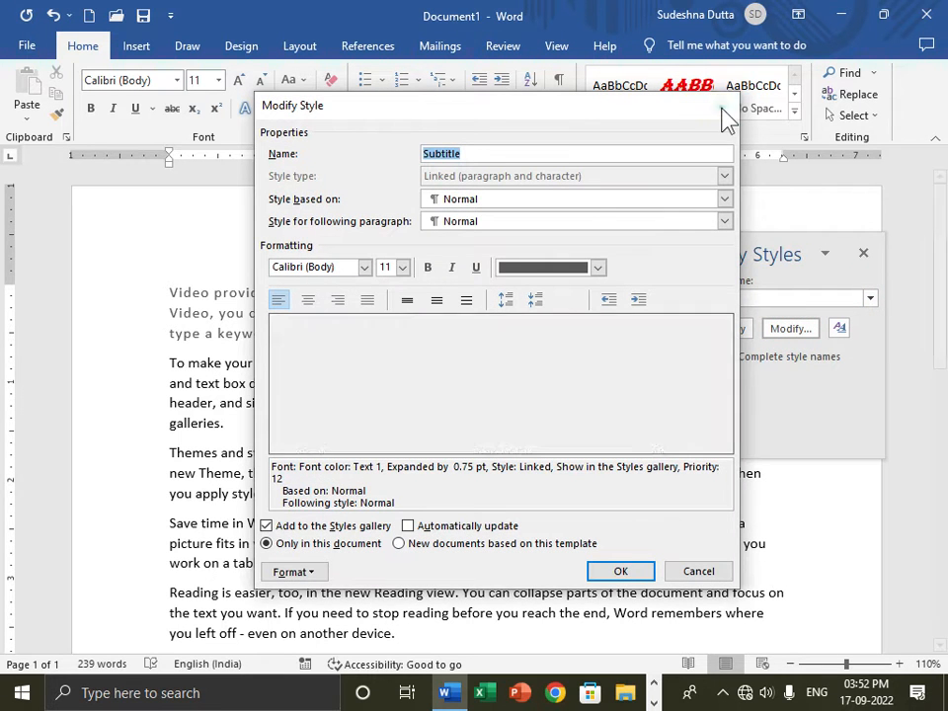
click(863, 252)
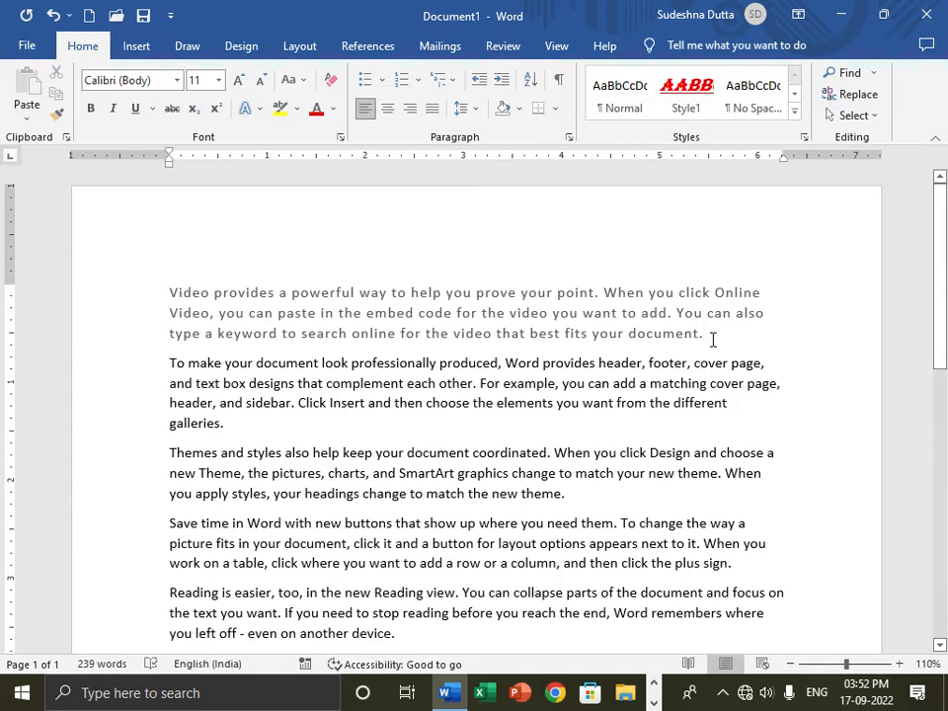
- Clear the formatting from the first paragraph, starting "Video provides"
drag(713, 340, 135, 273)
click(794, 109)
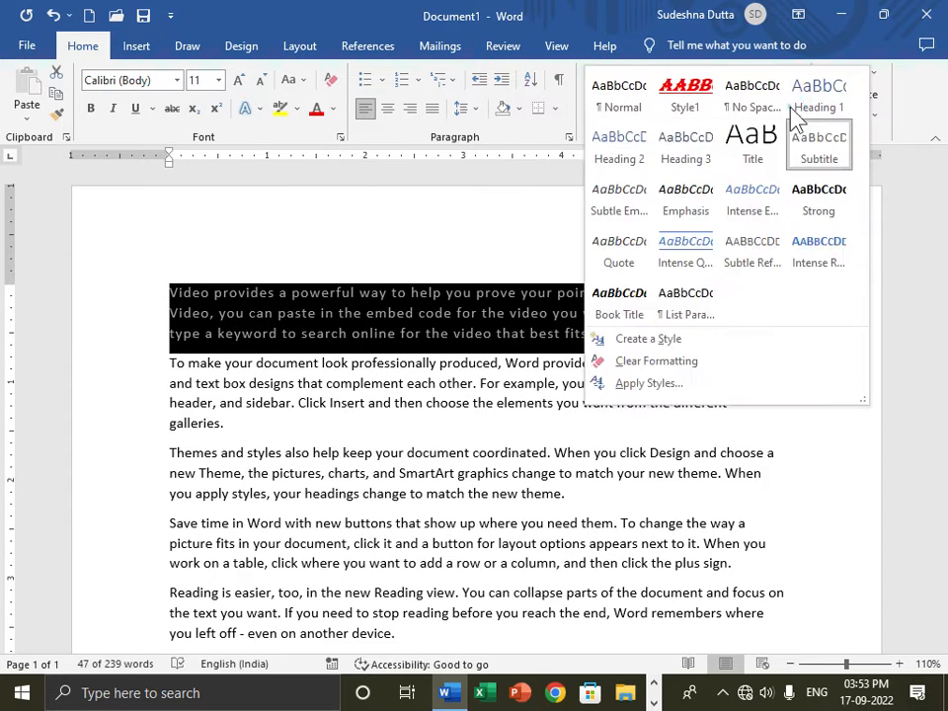
click(651, 362)
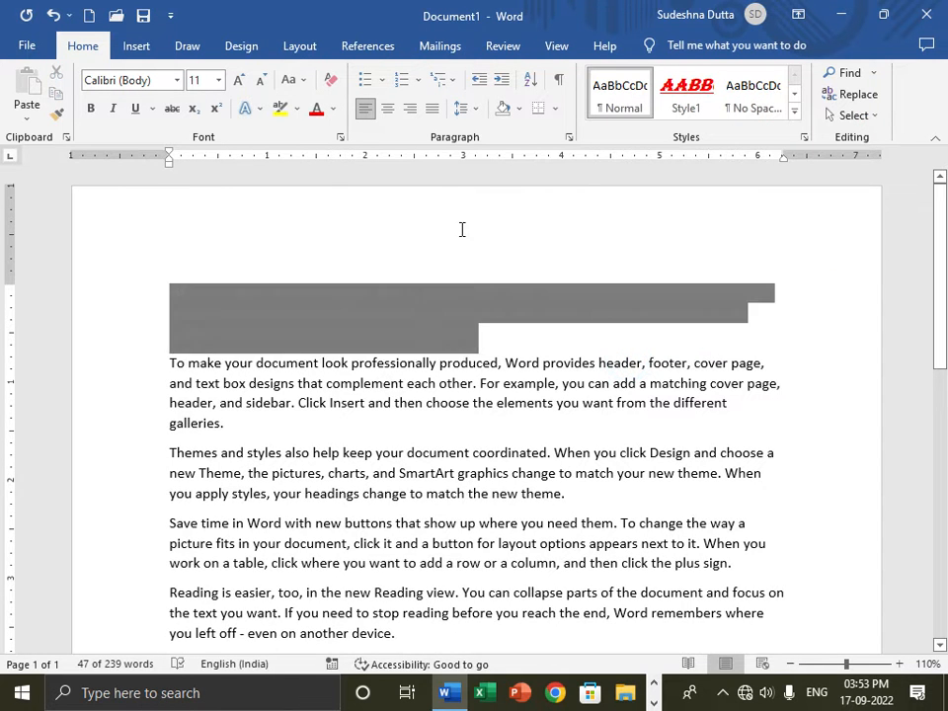
click(461, 229)
click(511, 334)
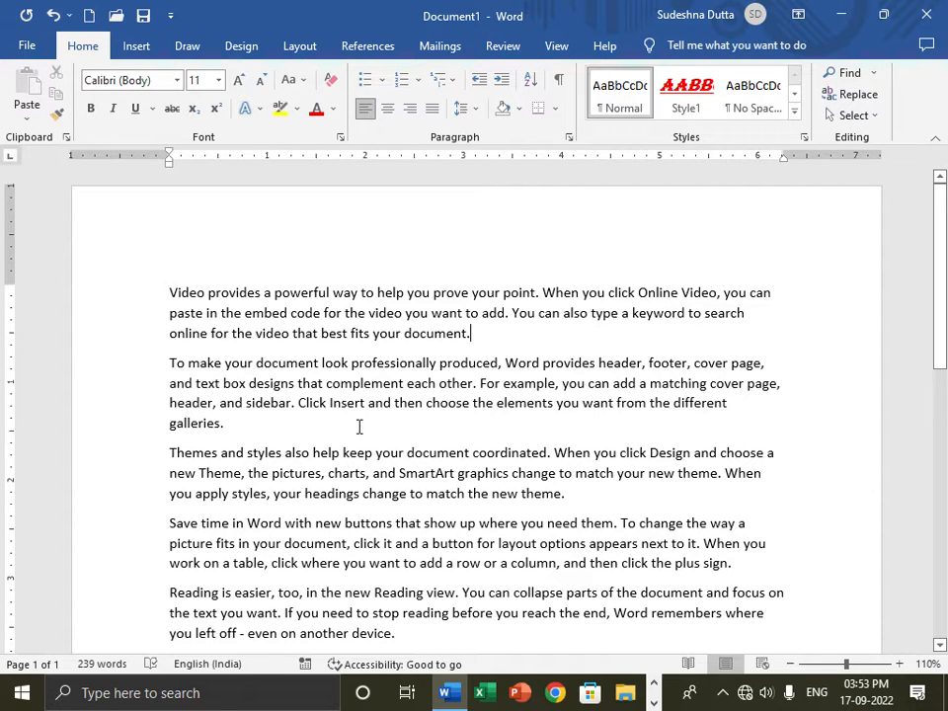
- Open the Find navigation and search the document for "Video"
click(846, 77)
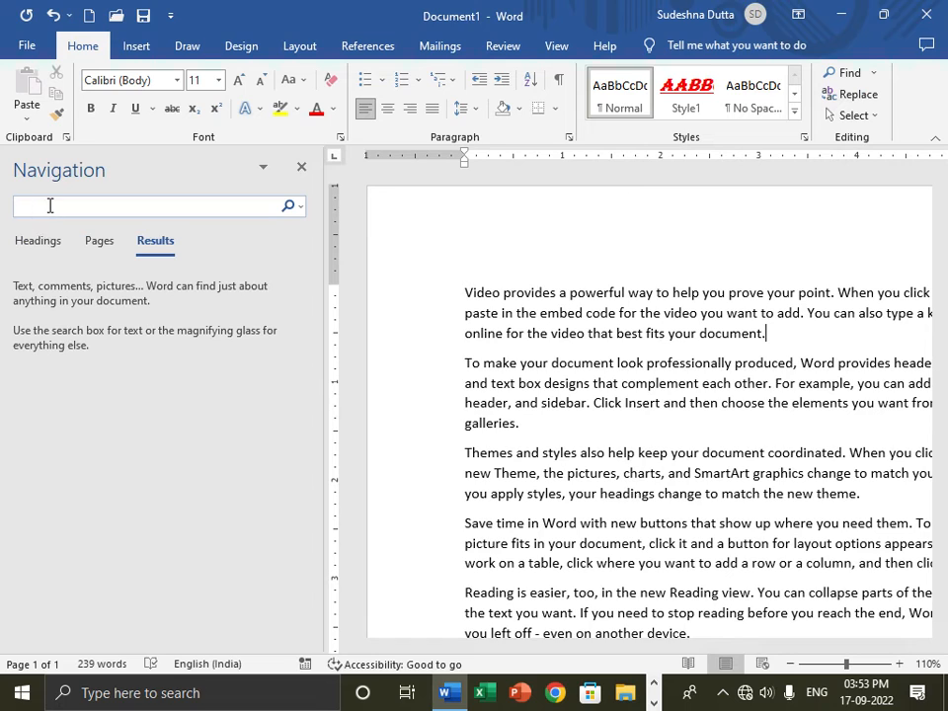
drag(453, 645, 706, 664)
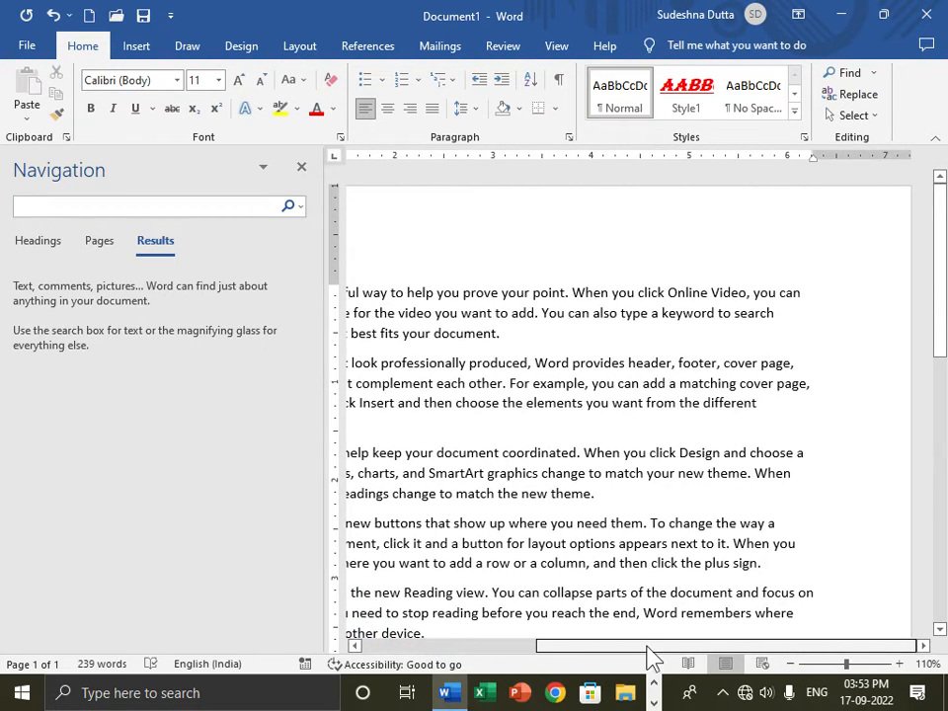
drag(642, 645, 450, 660)
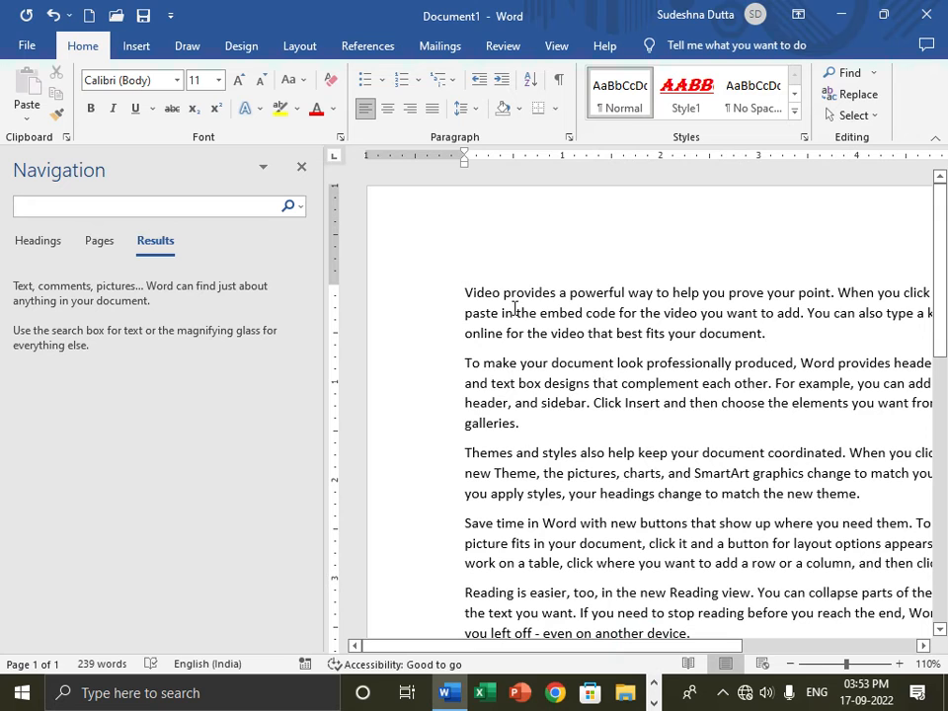
click(27, 204)
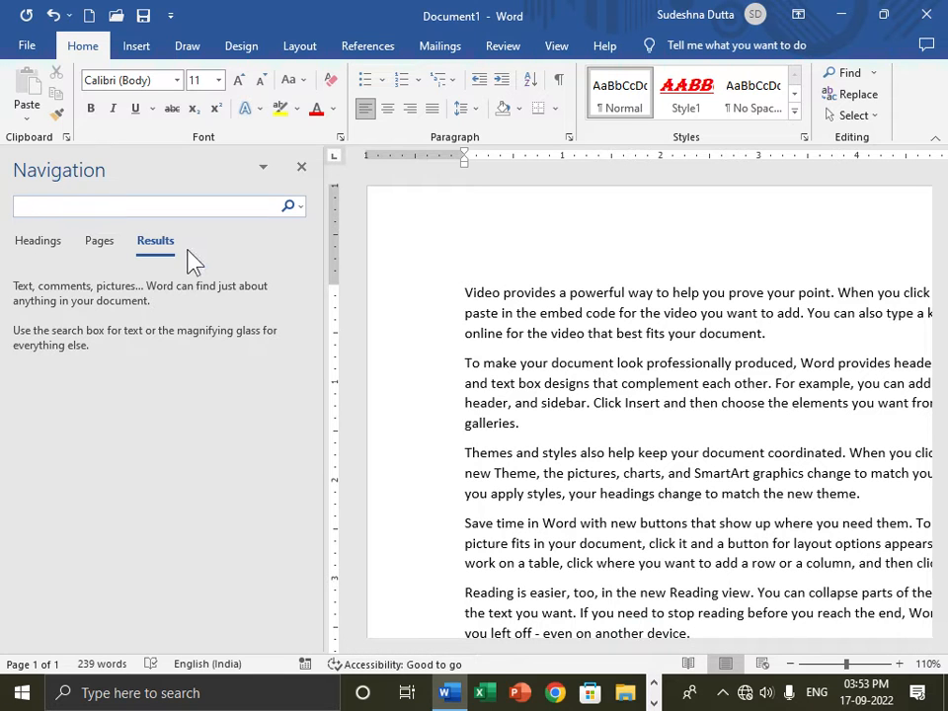
text(Video)
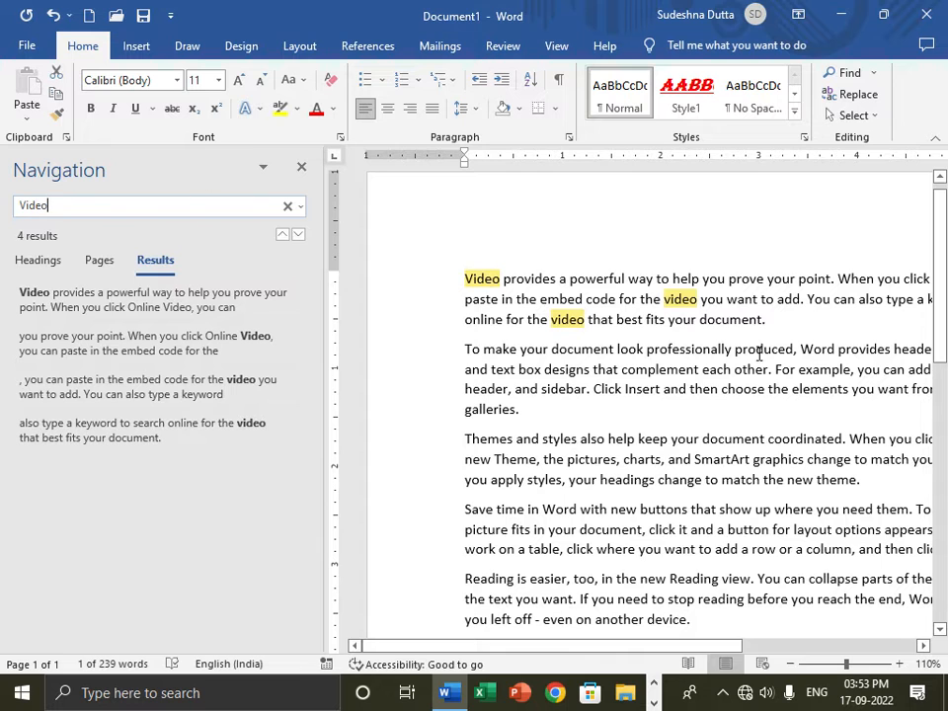
- Clear the search term and search the document again for lowercase "video"
click(287, 206)
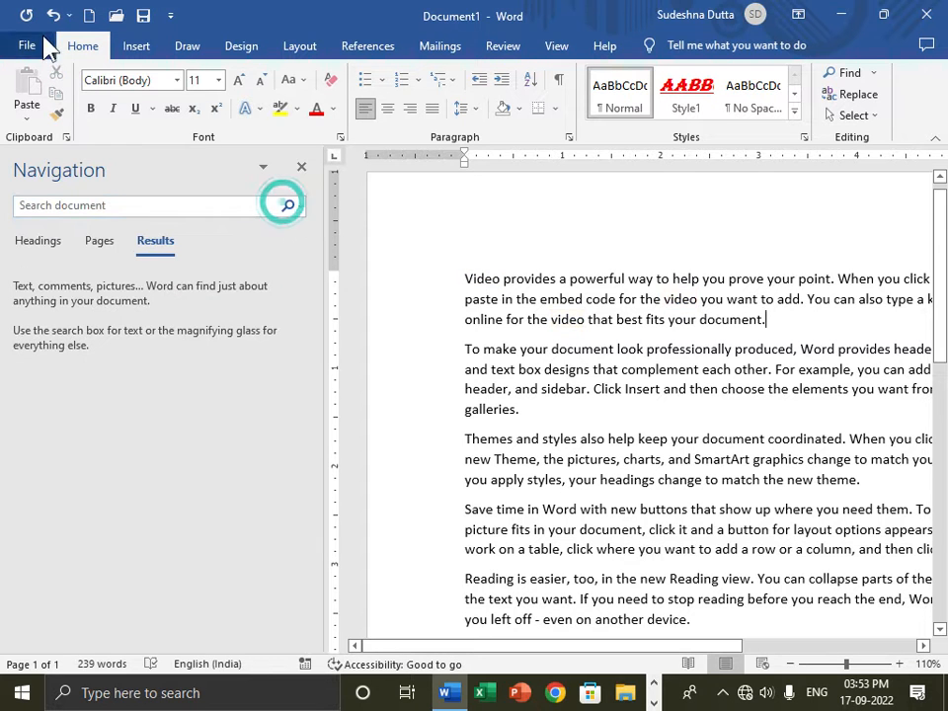
click(56, 204)
text(videpo)
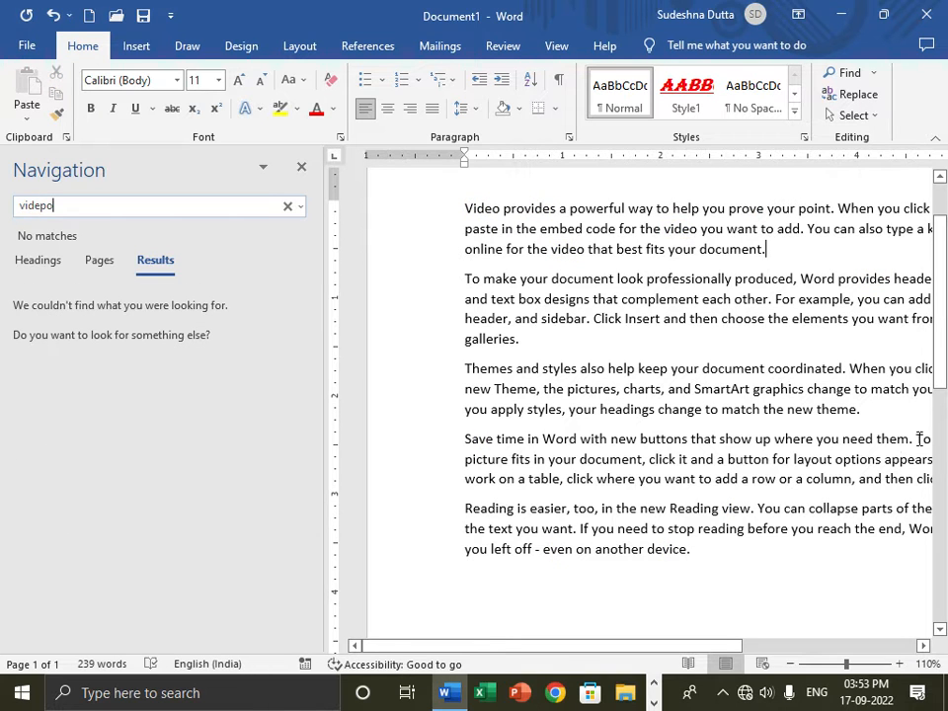
key(BackSpace)
key(BackSpace)
text(o)
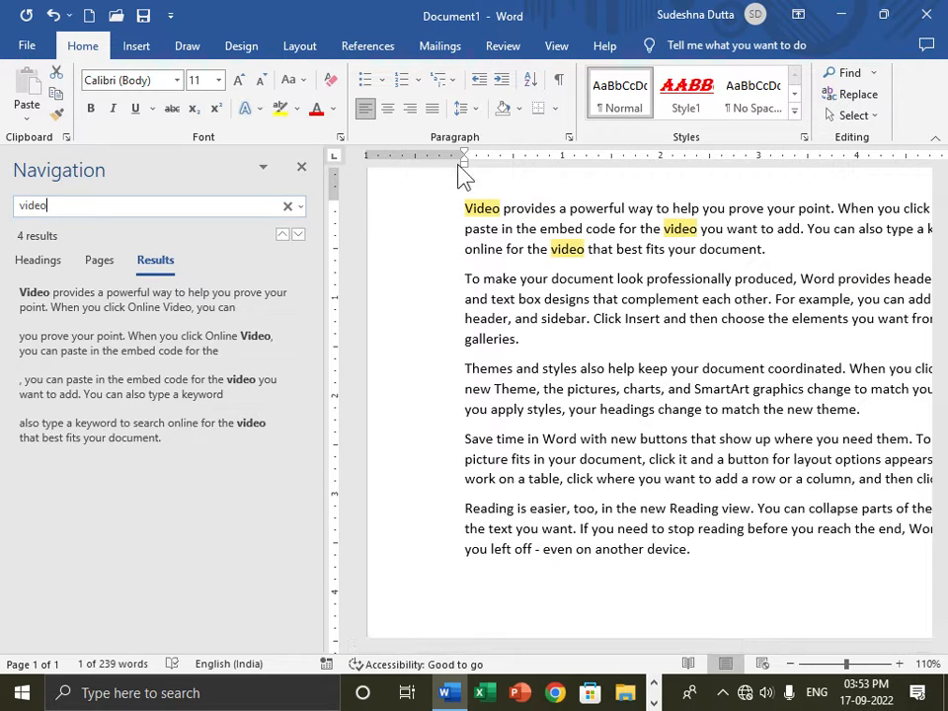
- Close the search navigation and review the available Find options without choosing one
scroll(469, 220, up, 2)
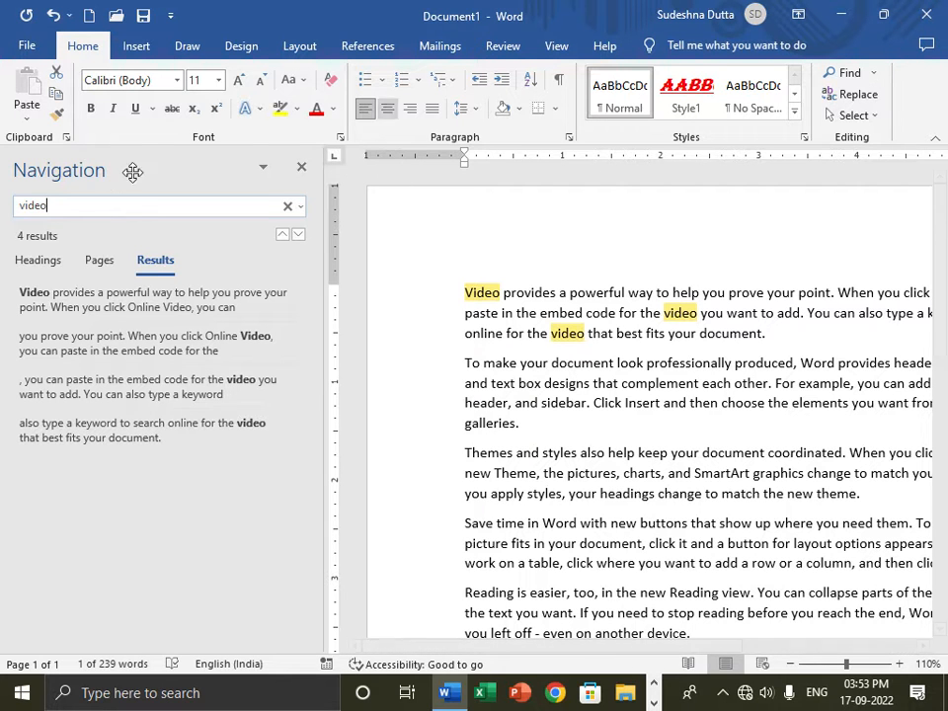
click(301, 174)
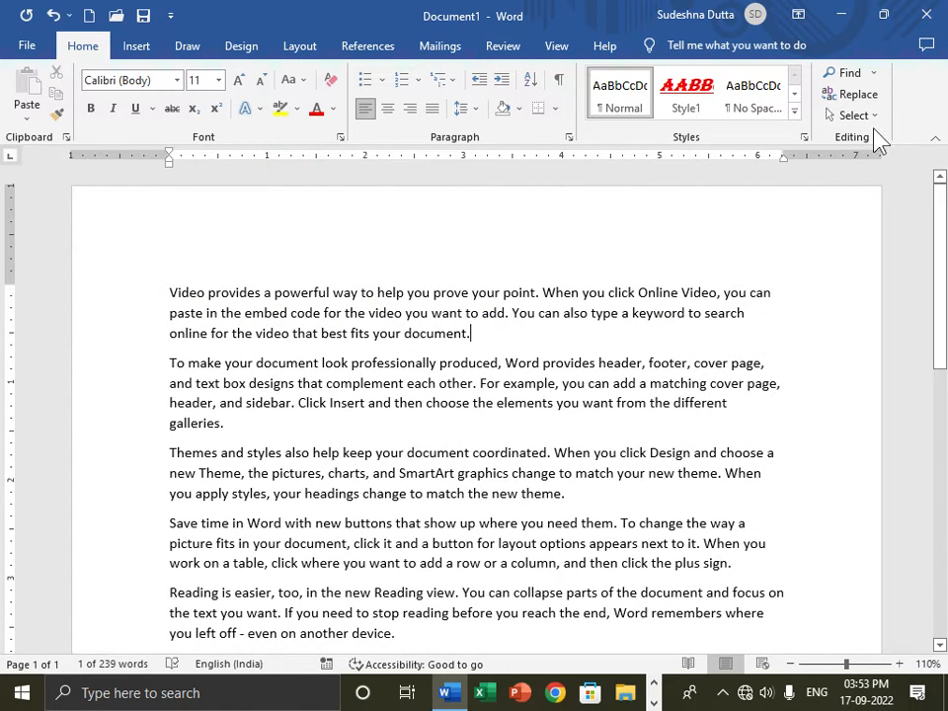
click(879, 75)
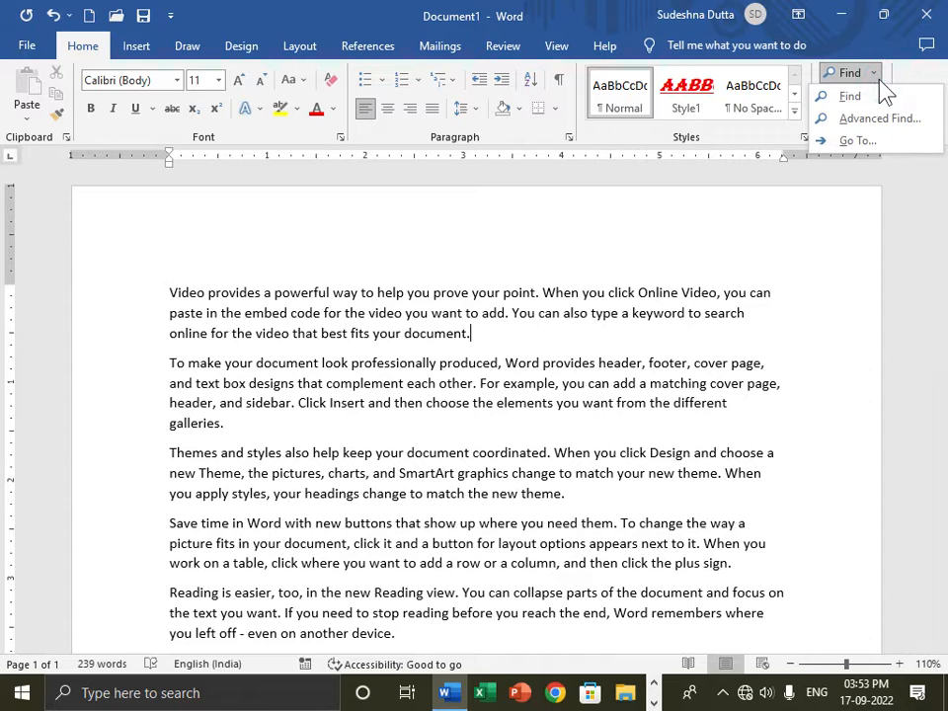
click(873, 73)
- Replace every occurrence of "video" in the document with "Audio" and close Find and Replace
click(855, 95)
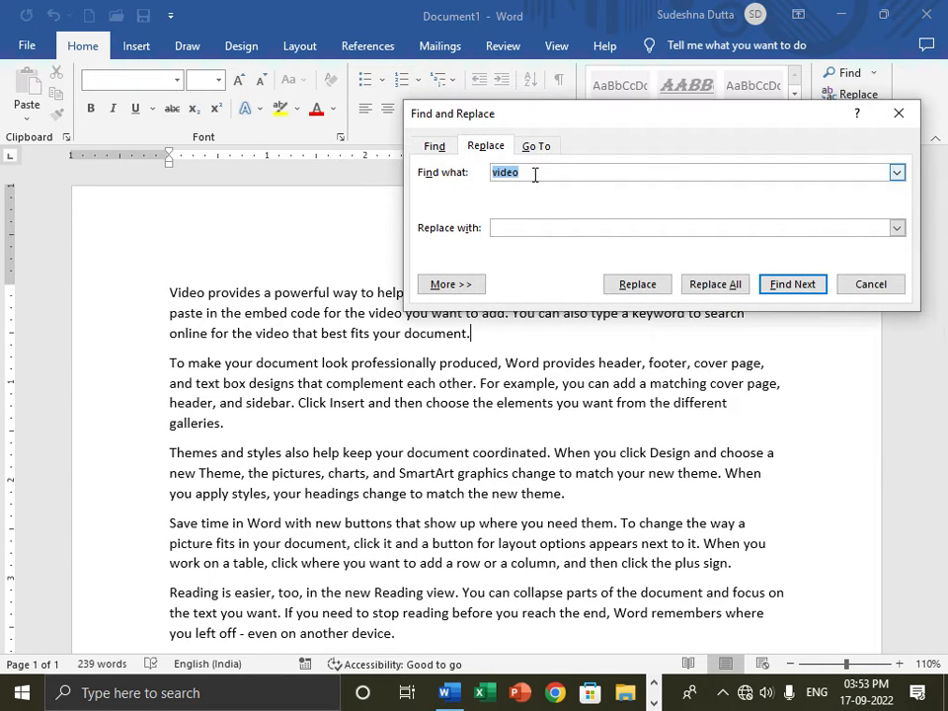
click(513, 227)
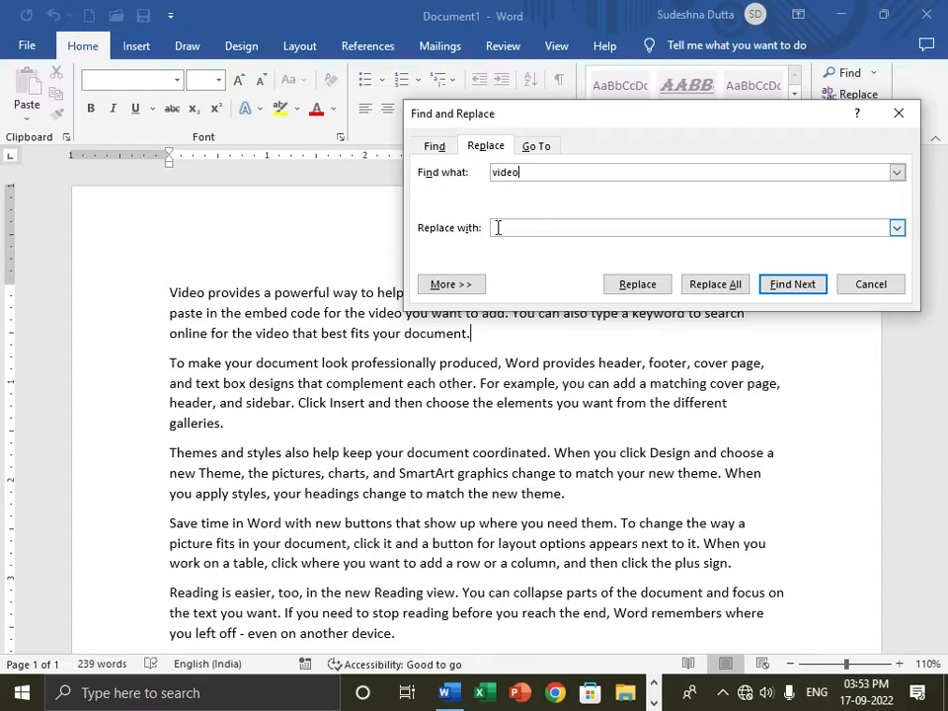
click(502, 227)
text(Audio)
click(716, 287)
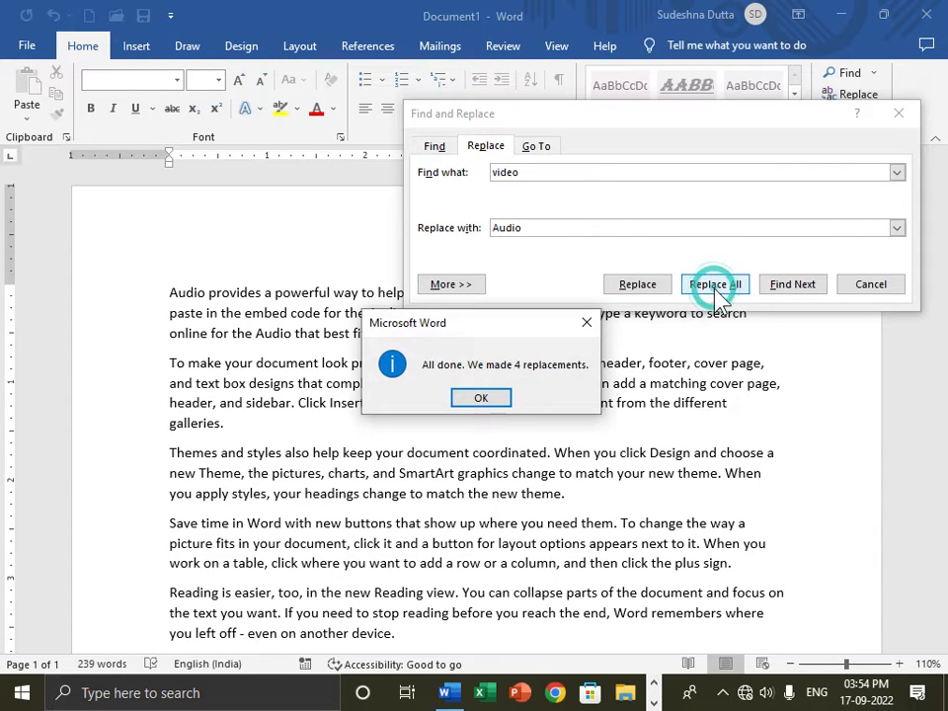
click(482, 396)
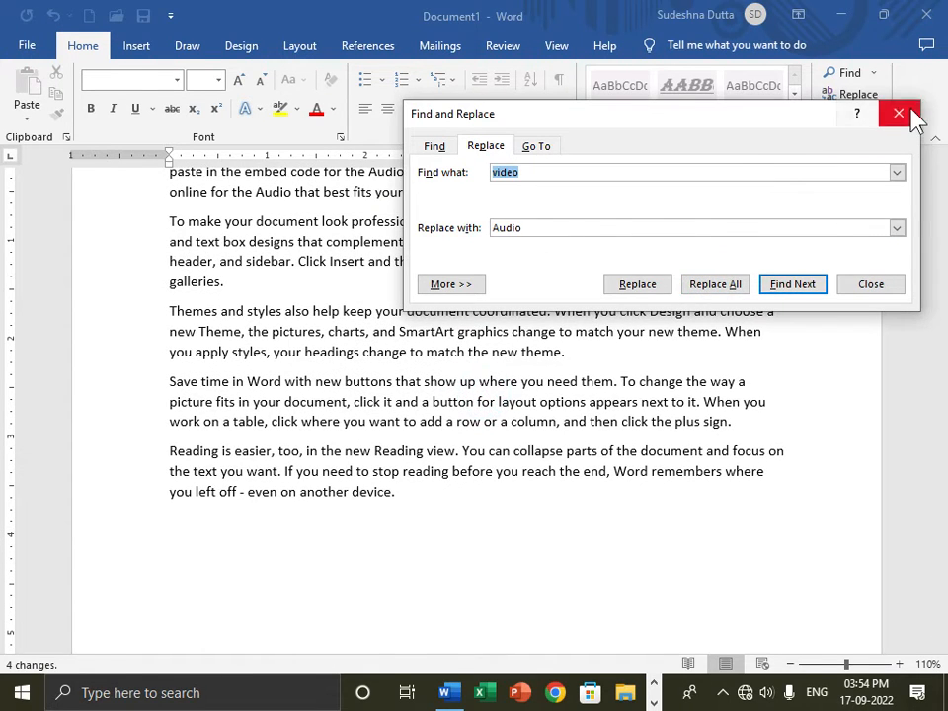
click(899, 114)
scroll(520, 276, up, 2)
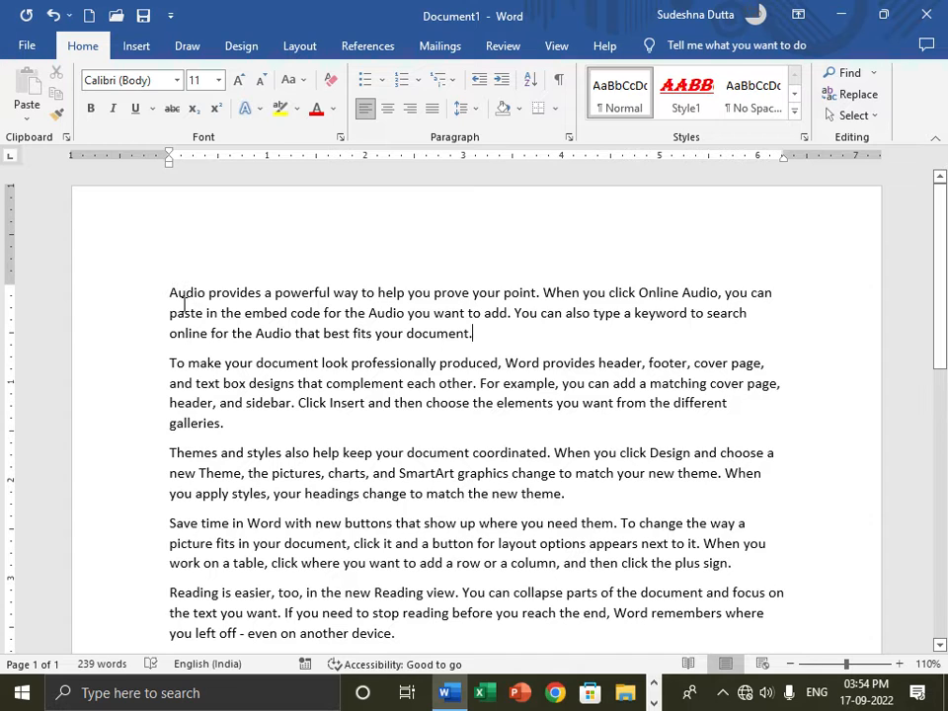
- Use Go To to jump to line 5 and uncover the text to check the location
click(866, 95)
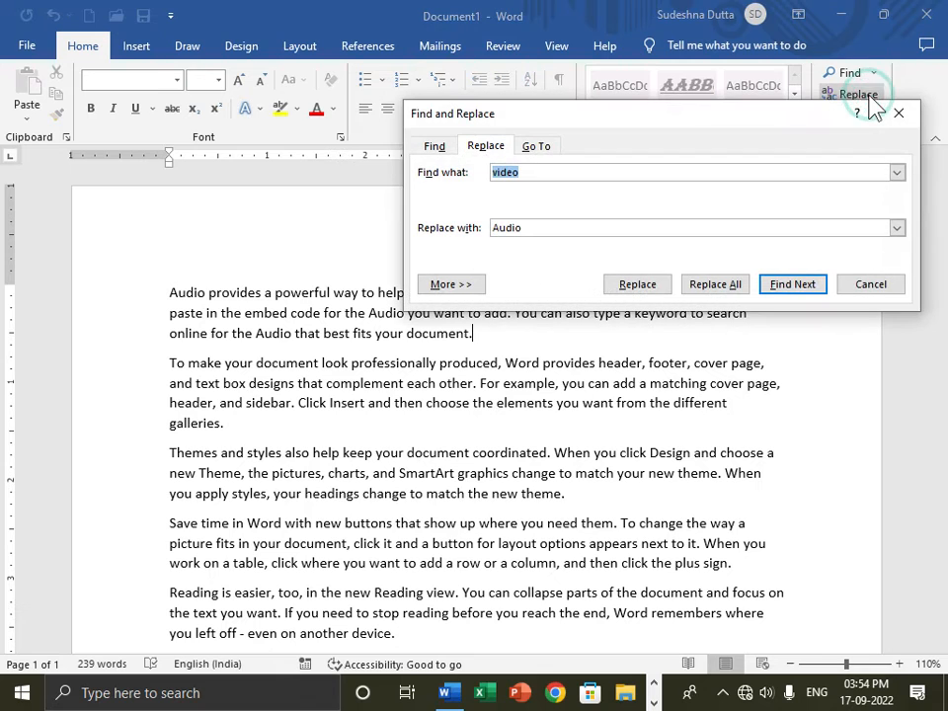
click(542, 153)
mouse_move(559, 190)
mouse_down()
mouse_move(562, 212)
mouse_move(558, 197)
mouse_up()
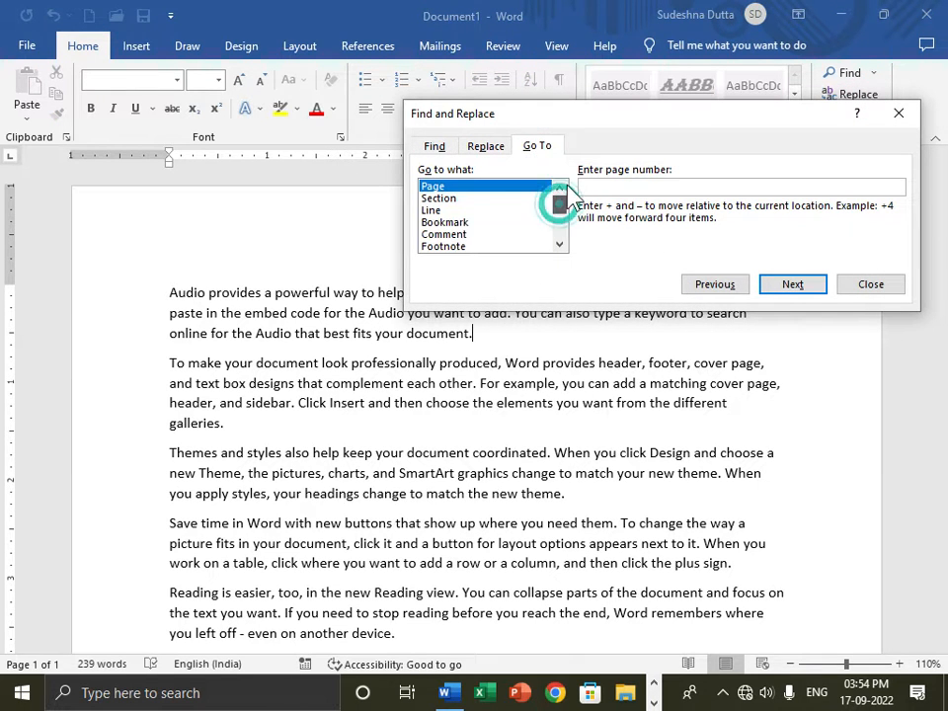
click(435, 212)
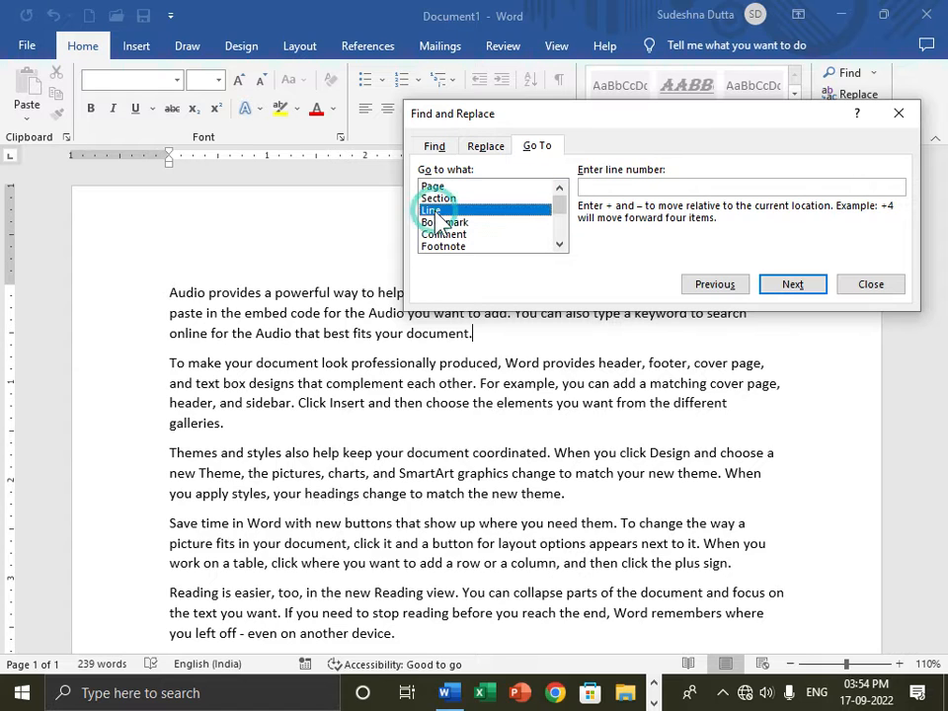
click(593, 186)
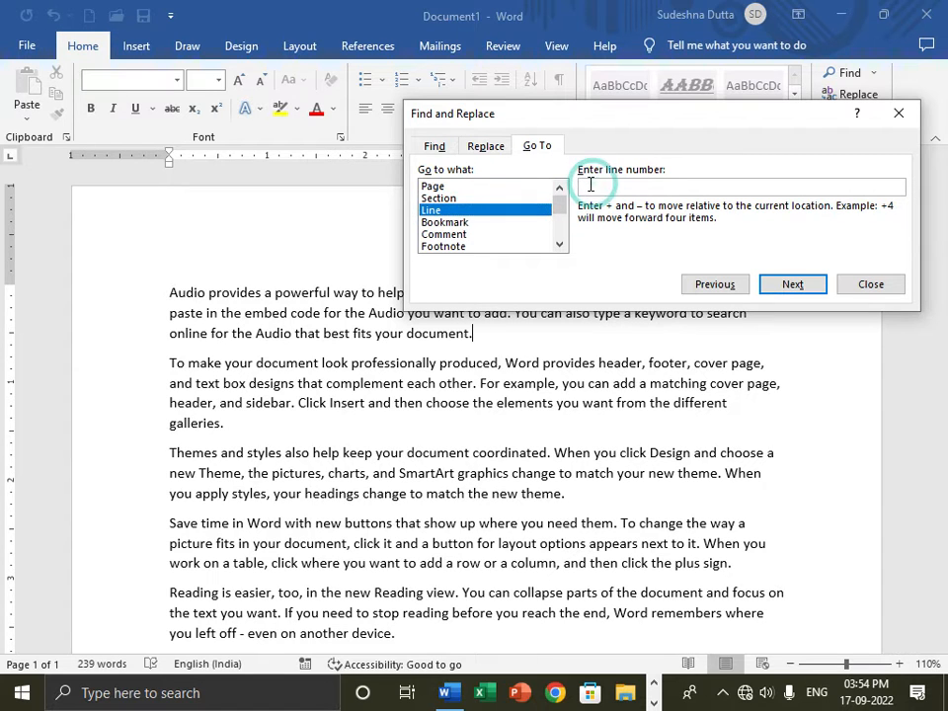
text(5)
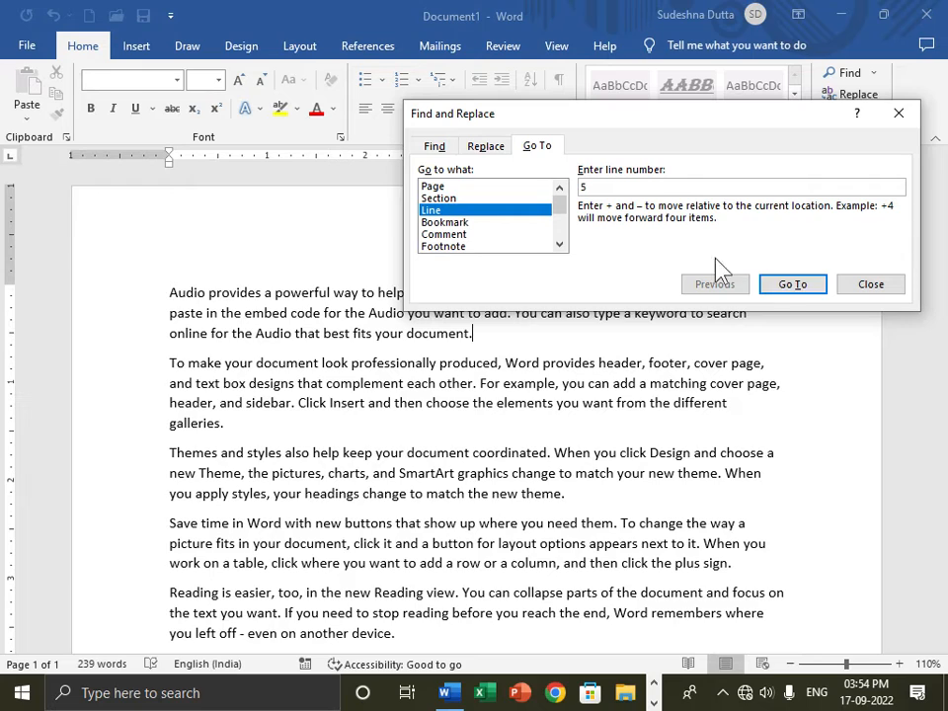
click(804, 284)
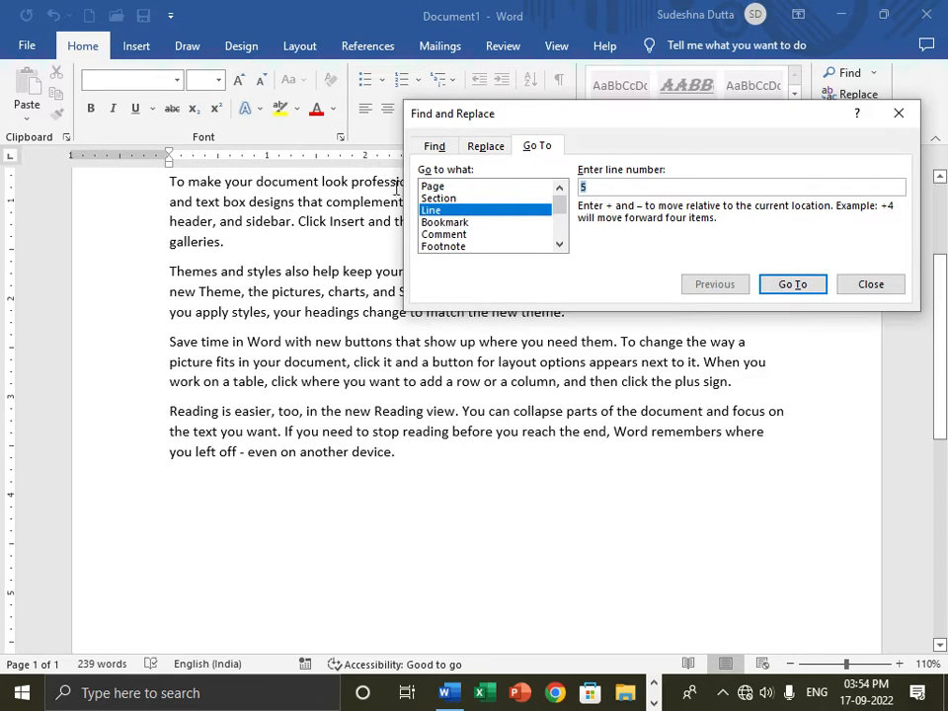
drag(631, 106, 638, 531)
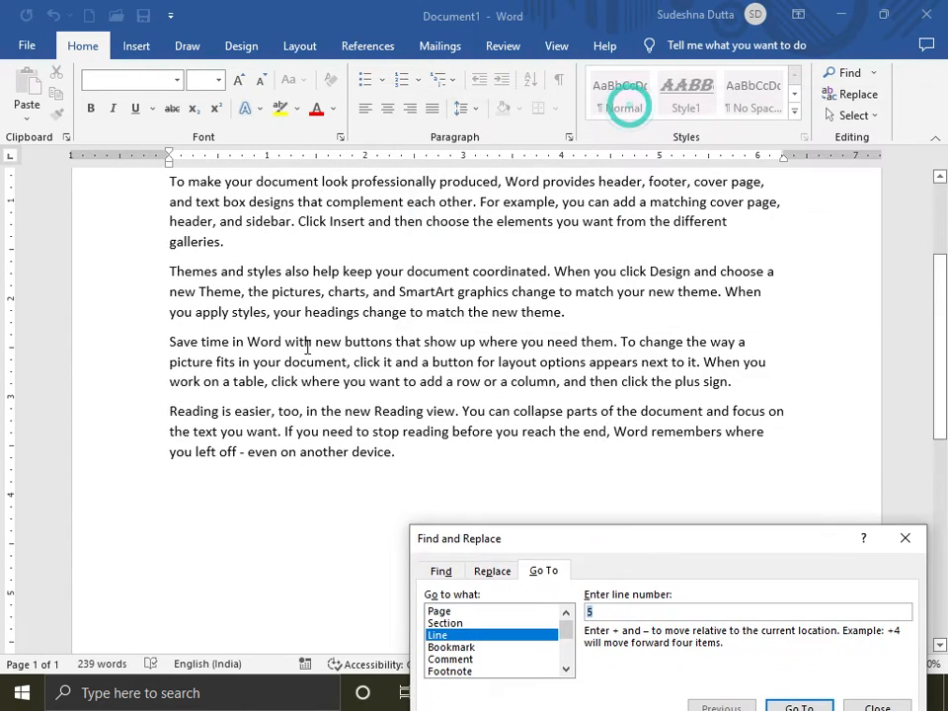
scroll(234, 299, up, 1)
scroll(234, 299, up, 2)
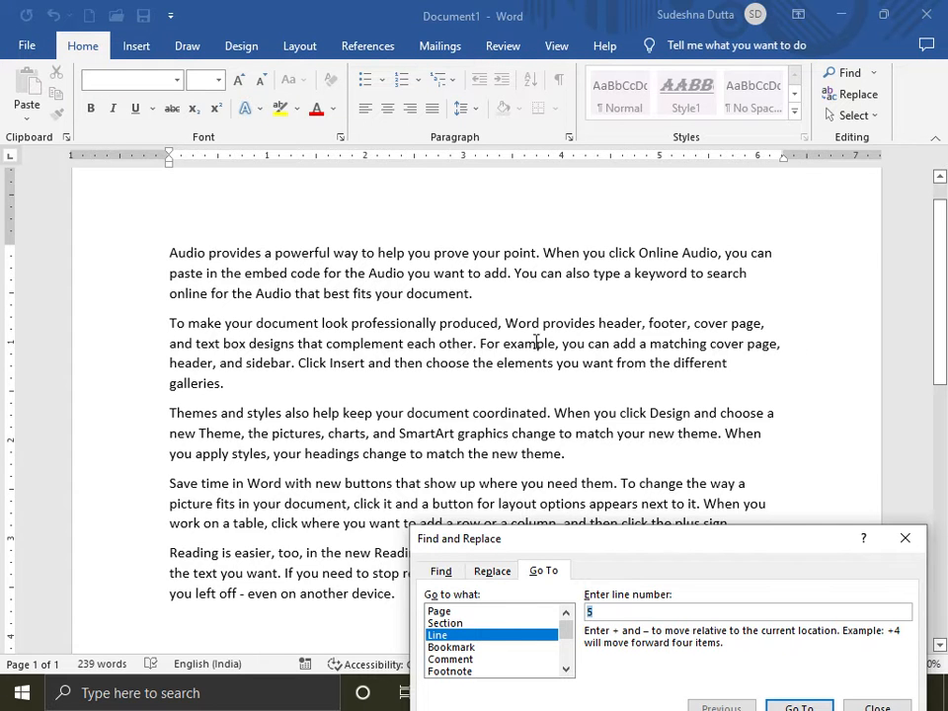
scroll(307, 322, down, 1)
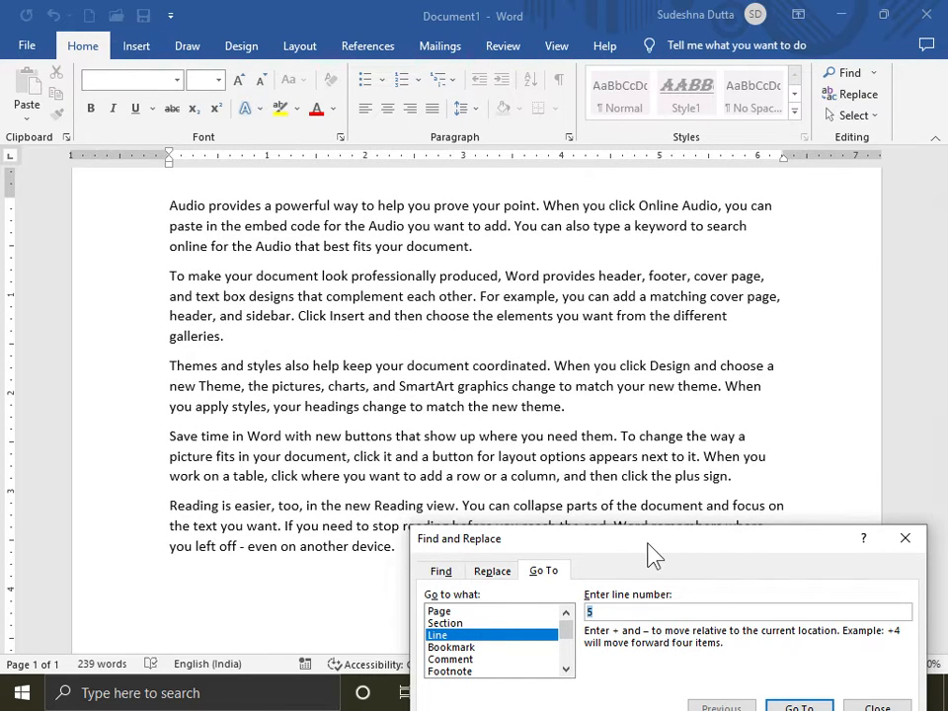
- Go to line 7, inspect the cursor's location in the second paragraph, and close Find and Replace
drag(652, 554, 639, 222)
double_click(587, 283)
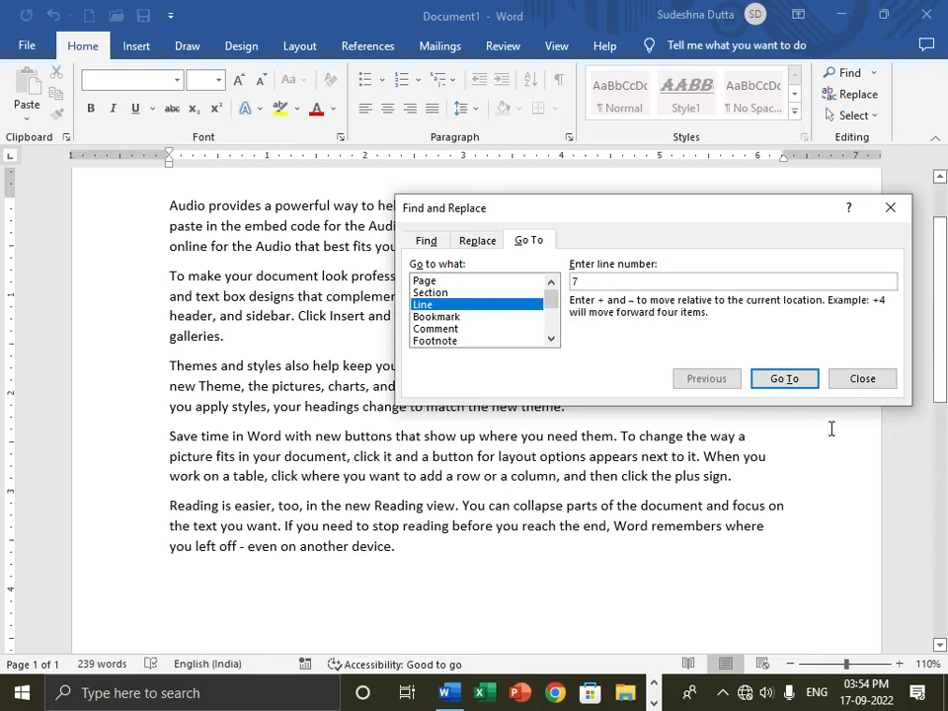
click(794, 382)
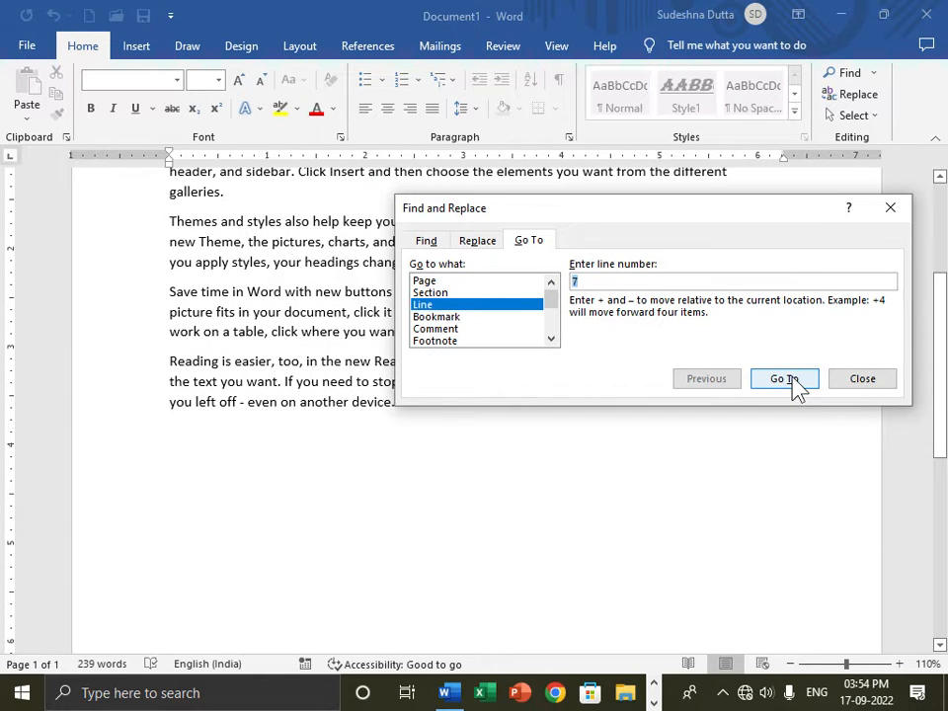
scroll(148, 184, up, 4)
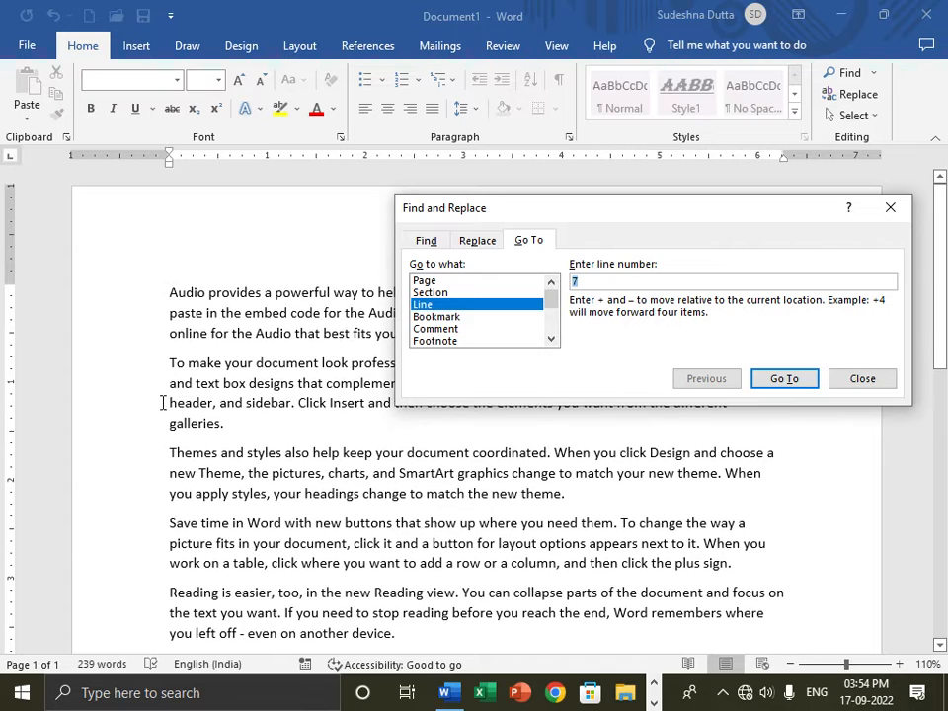
click(163, 403)
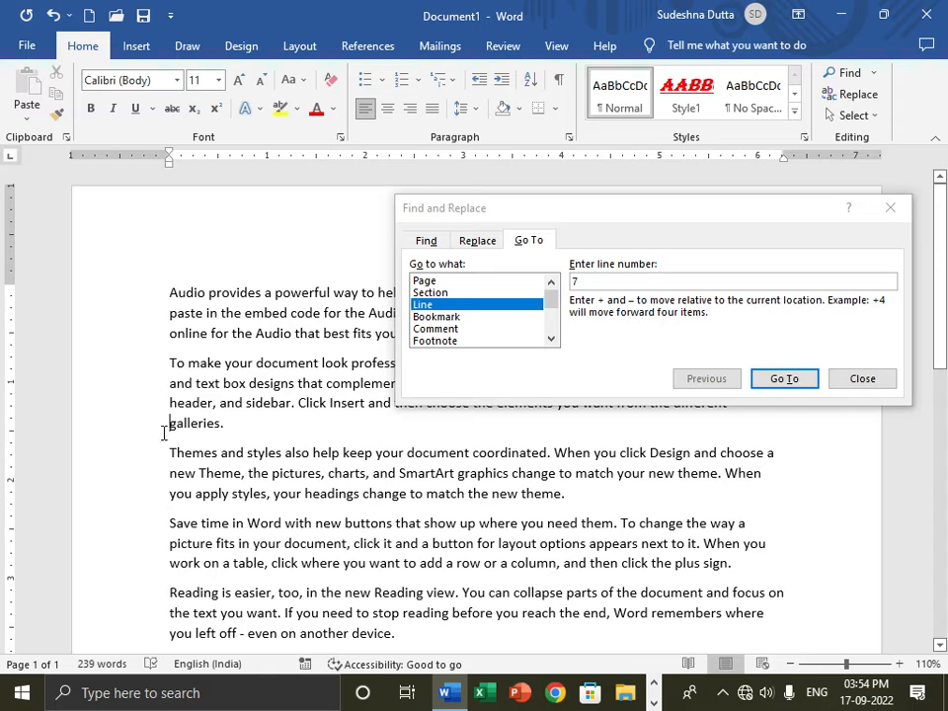
click(898, 664)
click(899, 665)
click(898, 665)
click(899, 665)
click(898, 664)
click(899, 664)
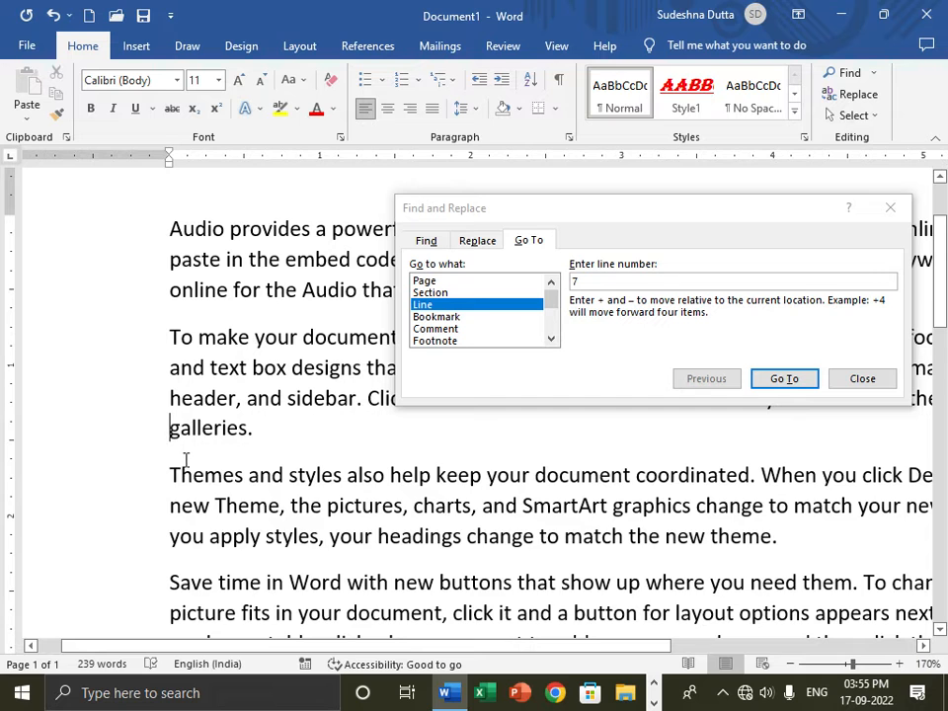
click(891, 207)
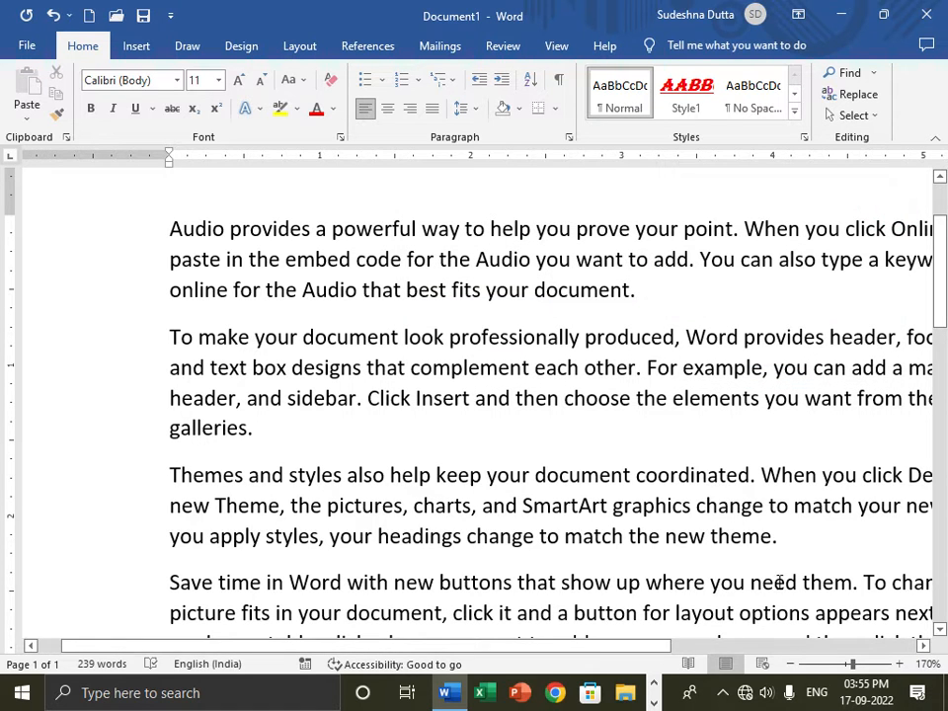
- Insert two page breaks after the last paragraph, ending "even on another device", to extend the document to three pages
click(789, 664)
click(789, 665)
click(789, 665)
click(789, 665)
click(789, 665)
scroll(775, 507, down, 3)
click(401, 505)
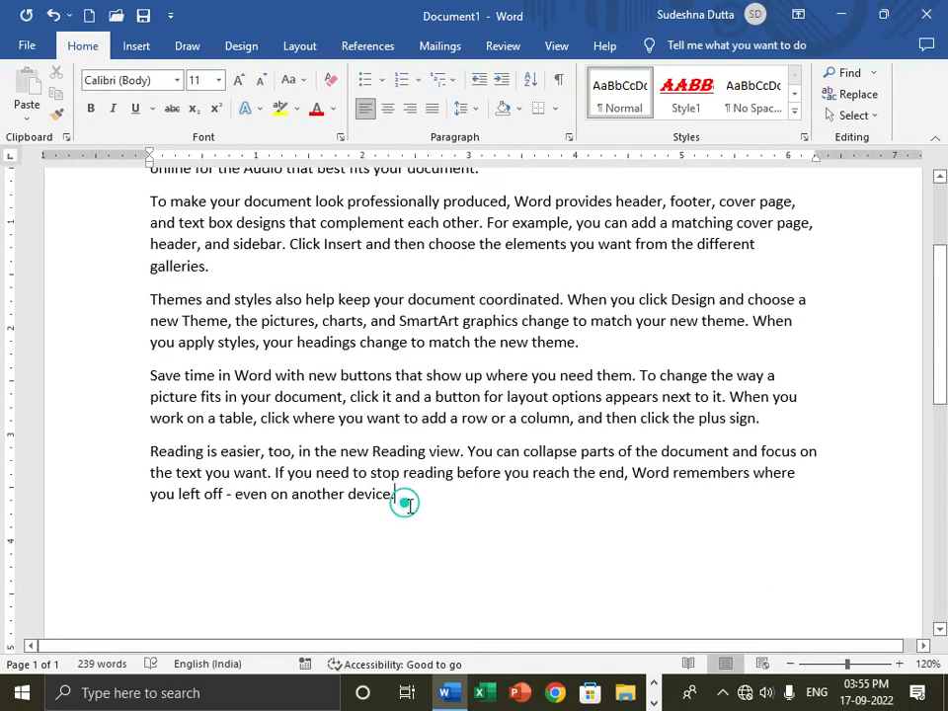
key(ctrl+Return)
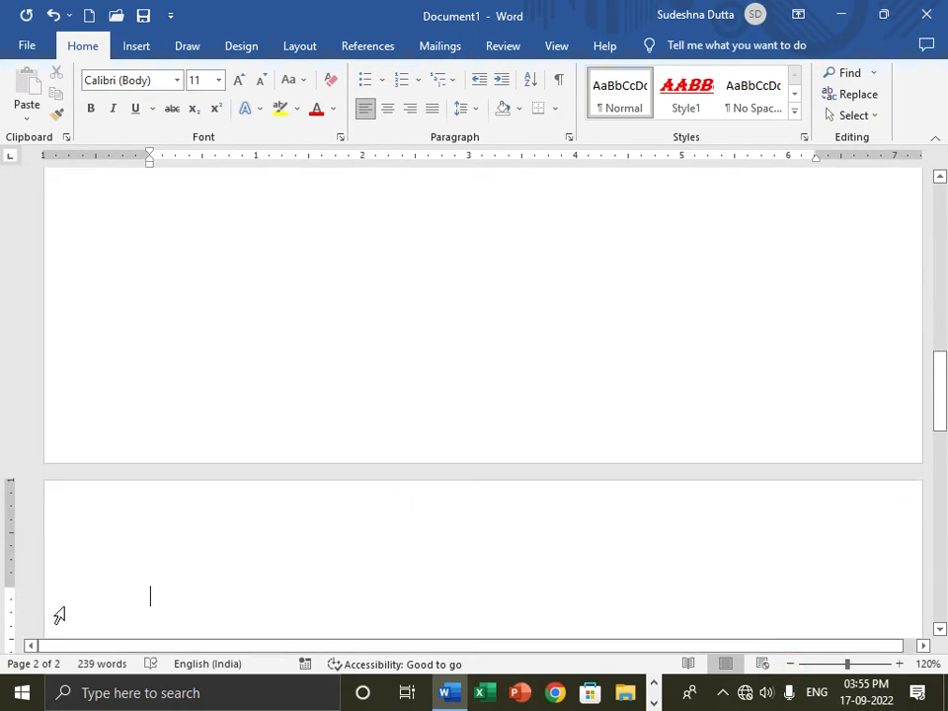
scroll(153, 579, down, 3)
key(ctrl+Return)
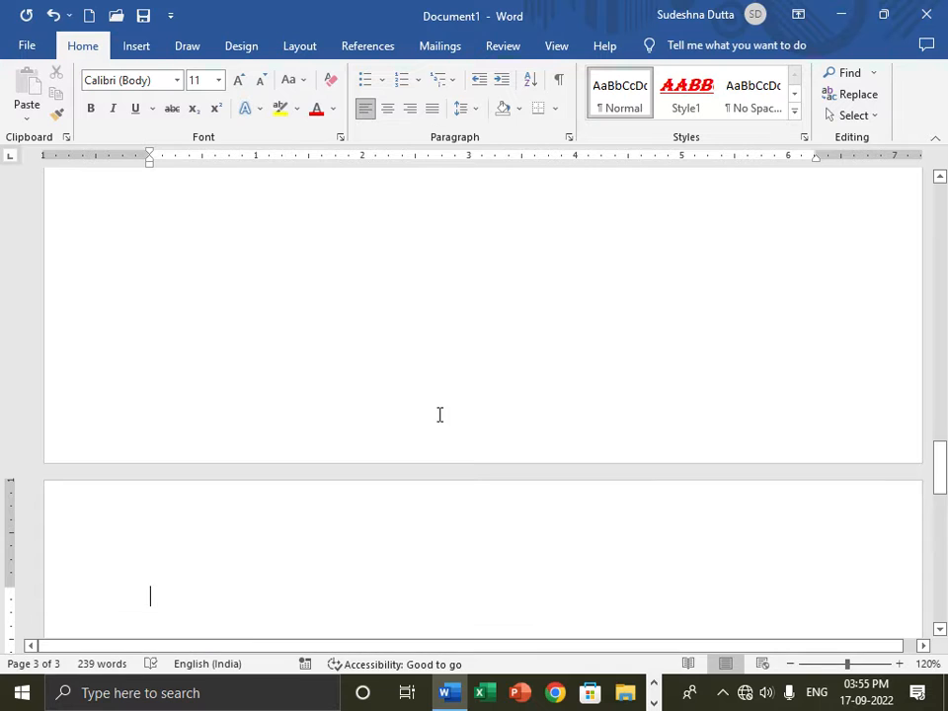
- Use Go To to jump from the first page to page 2, then close Find and Replace and return to the document's beginning
scroll(507, 415, up, 3)
scroll(514, 407, up, 15)
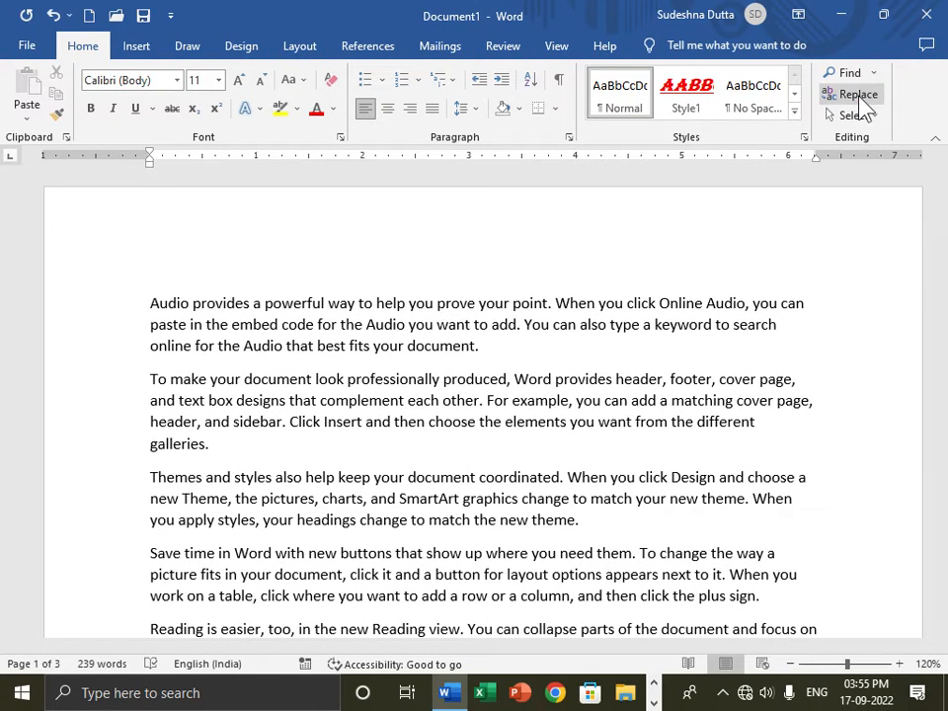
click(865, 95)
click(541, 250)
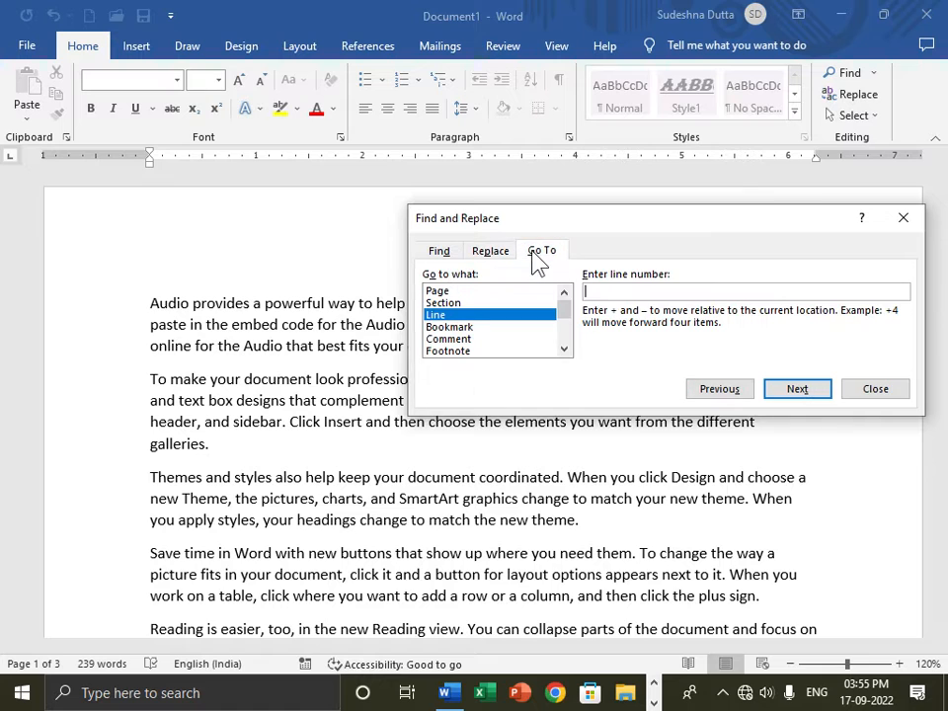
click(454, 291)
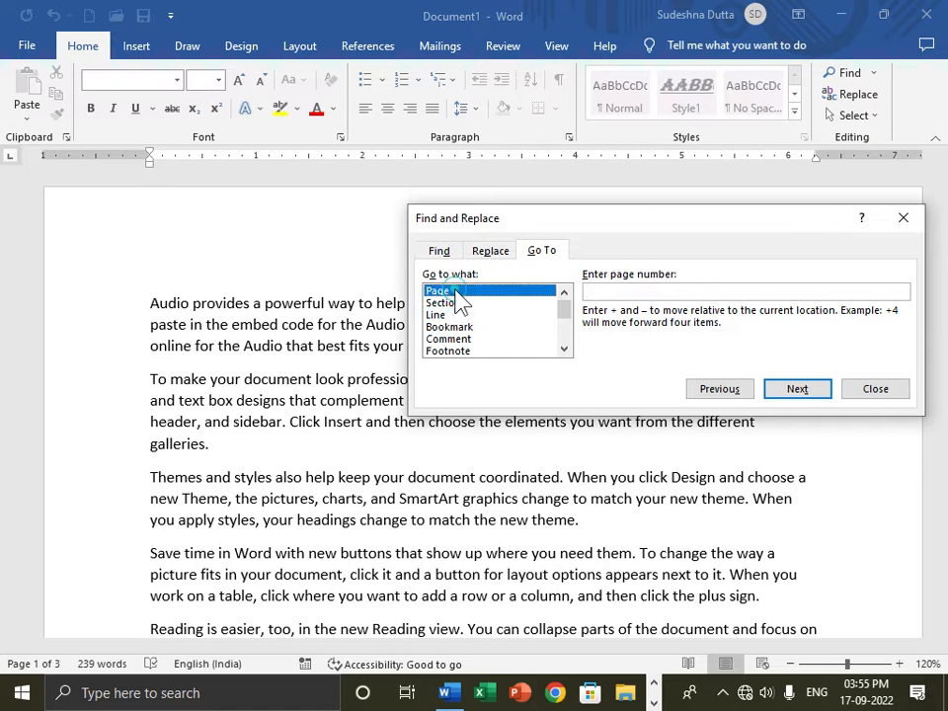
click(591, 289)
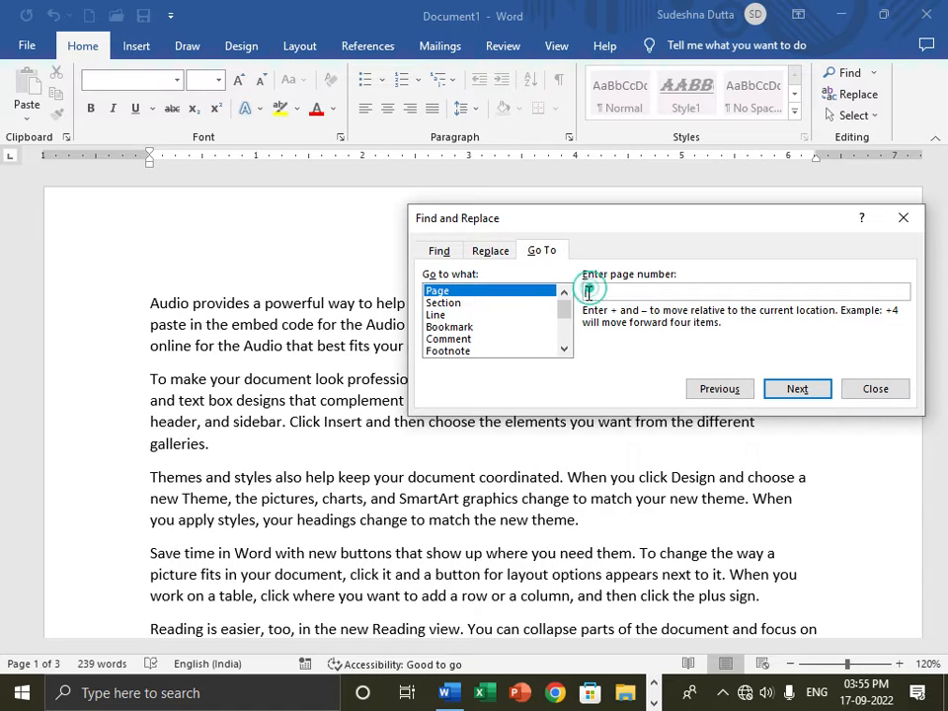
text(2)
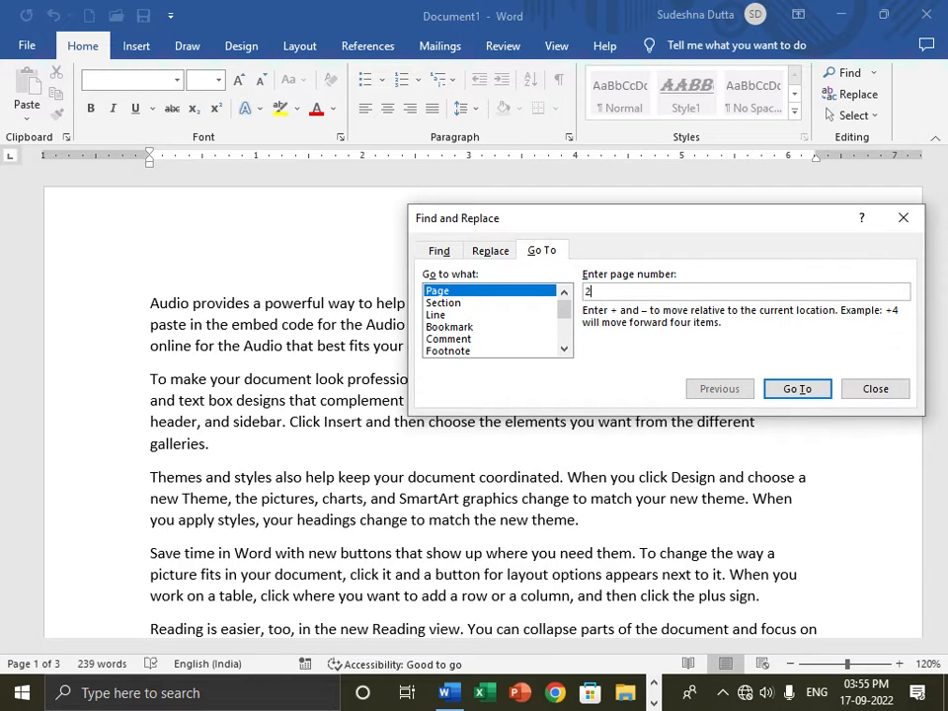
click(814, 390)
scroll(153, 259, up, 10)
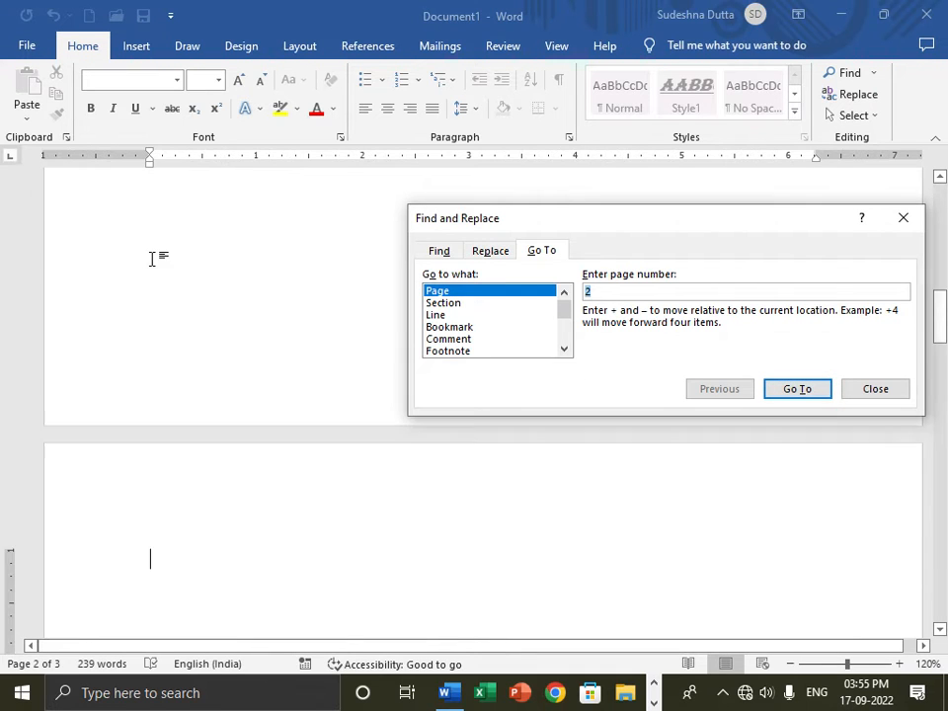
scroll(166, 273, down, 10)
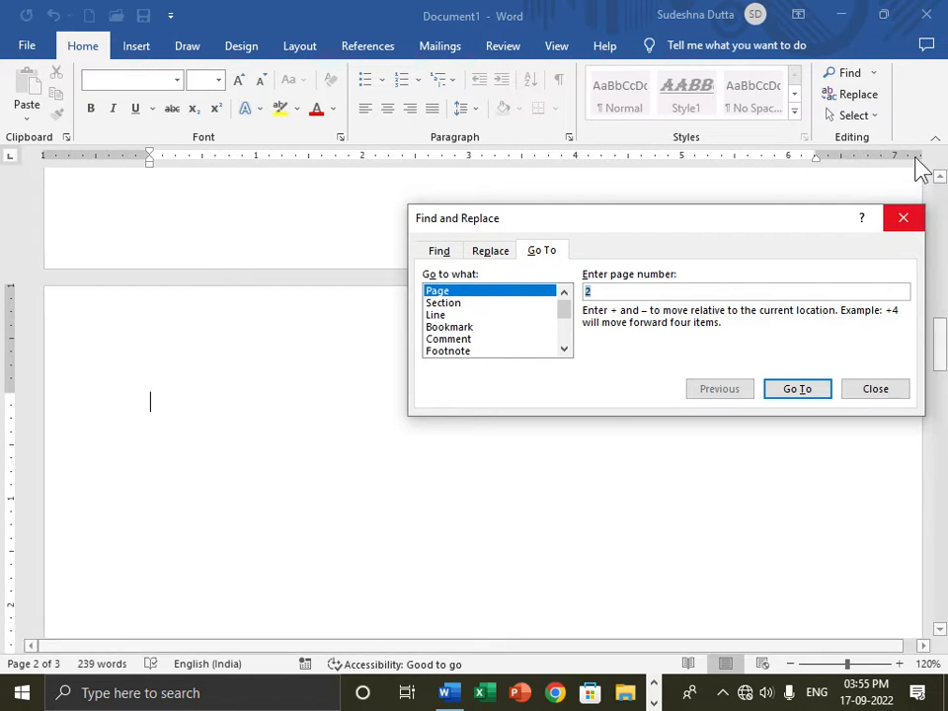
click(902, 218)
scroll(584, 280, down, 10)
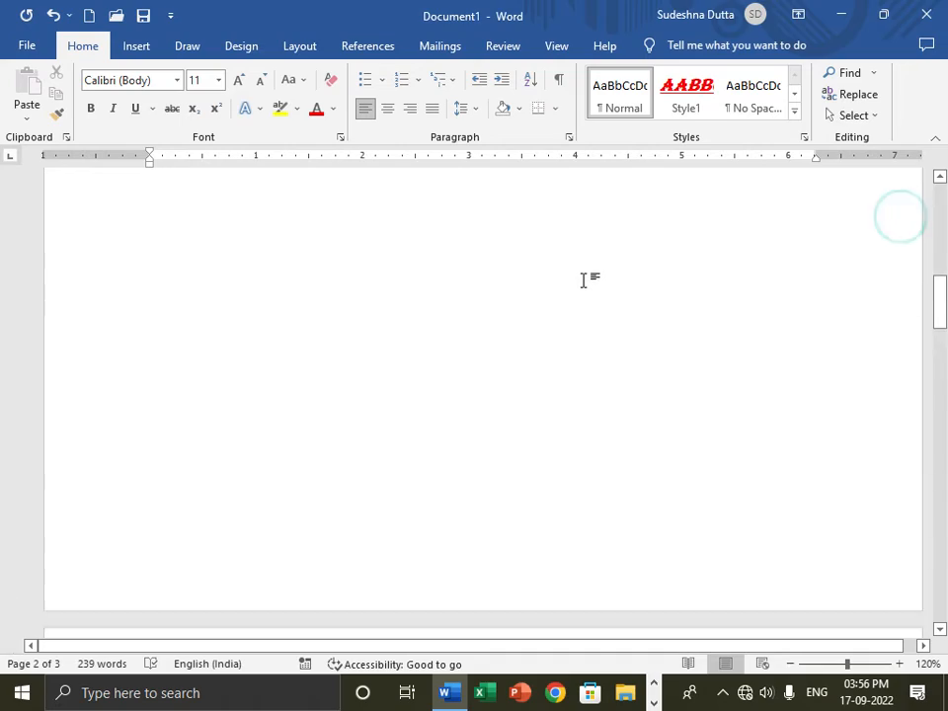
scroll(584, 279, up, 5)
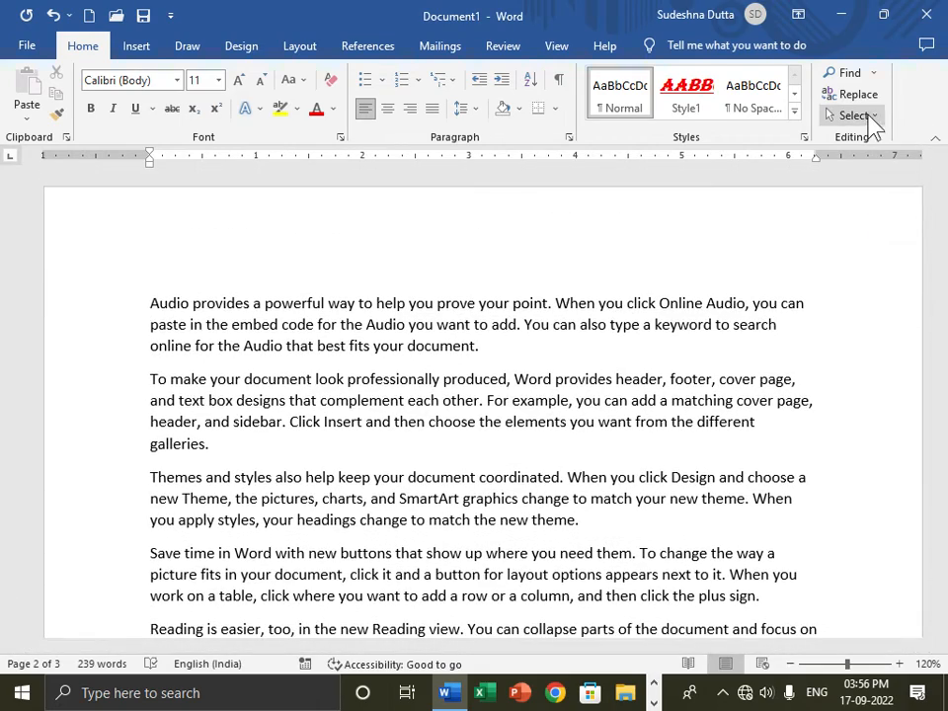
- Review the Select options, then select the entire document and clear the selection
click(874, 120)
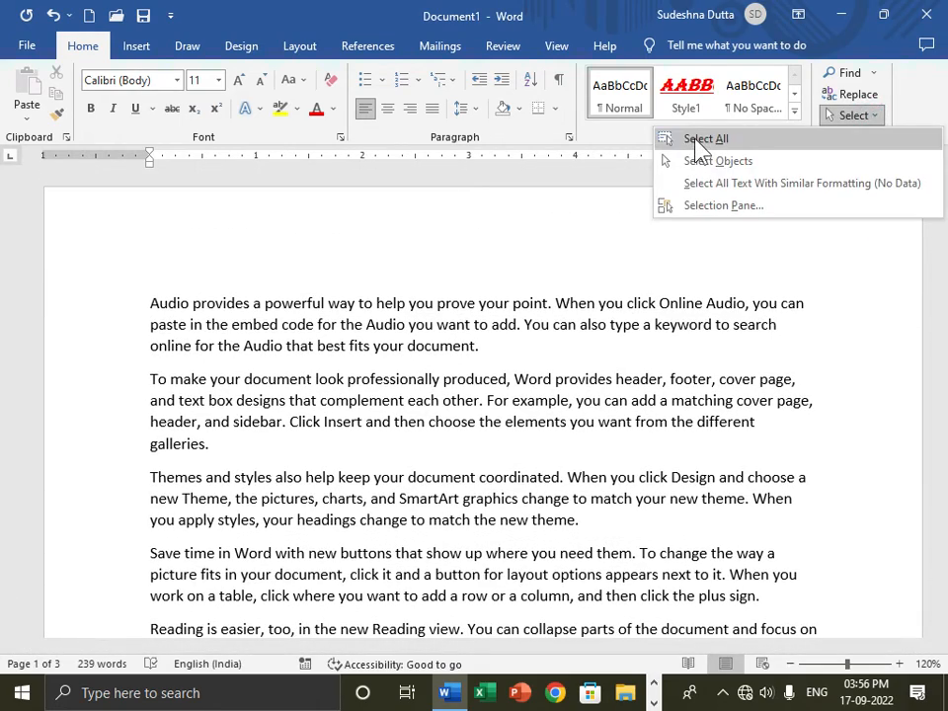
scroll(588, 312, down, 1)
scroll(470, 343, down, 2)
scroll(391, 324, up, 3)
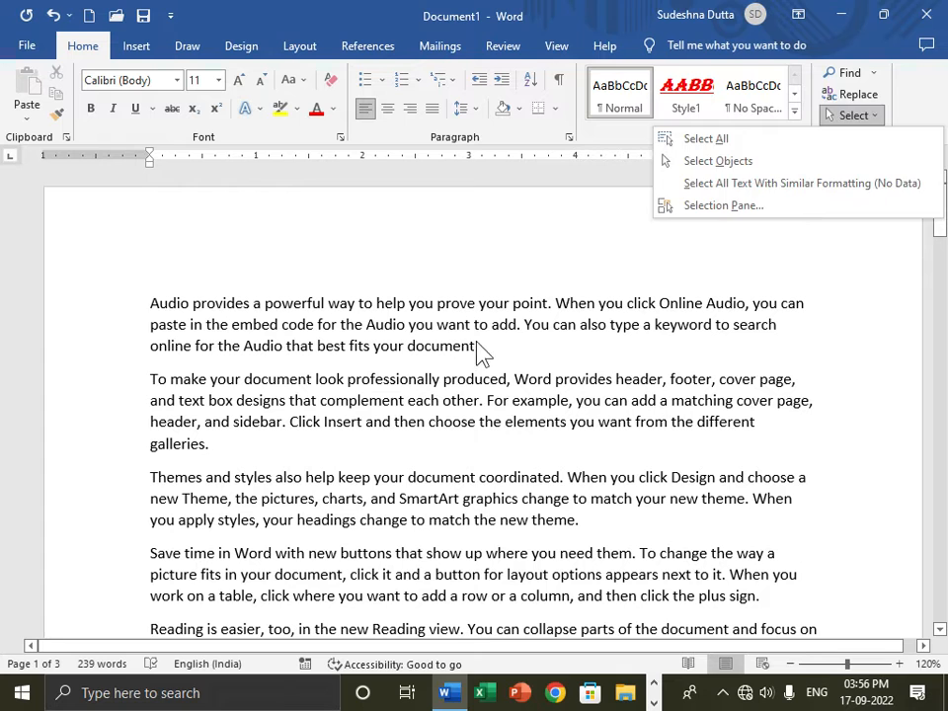
click(484, 341)
key(ctrl+a)
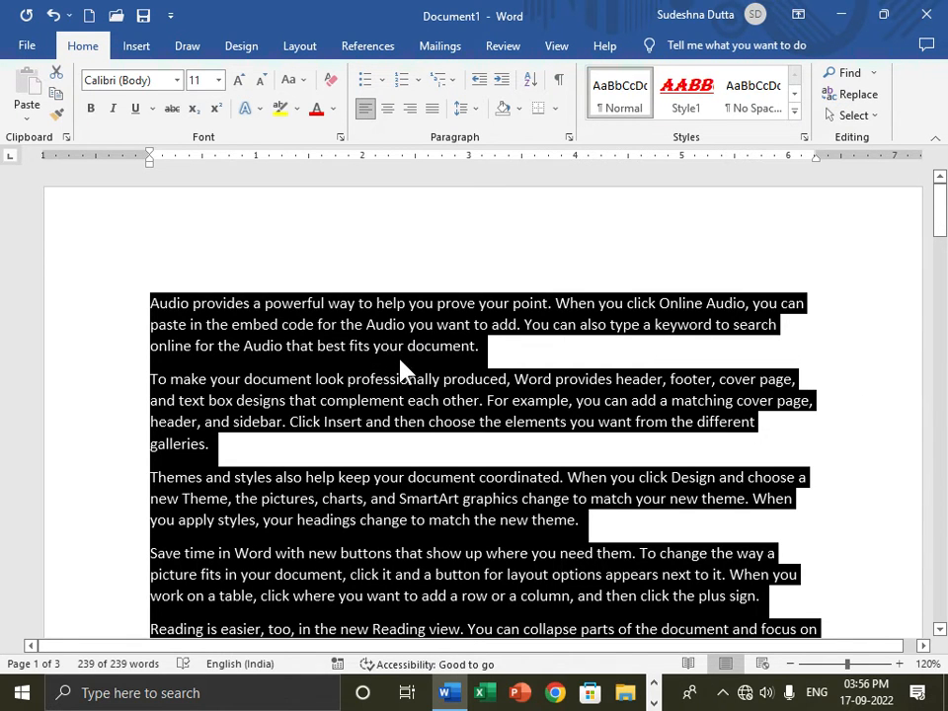
click(838, 354)
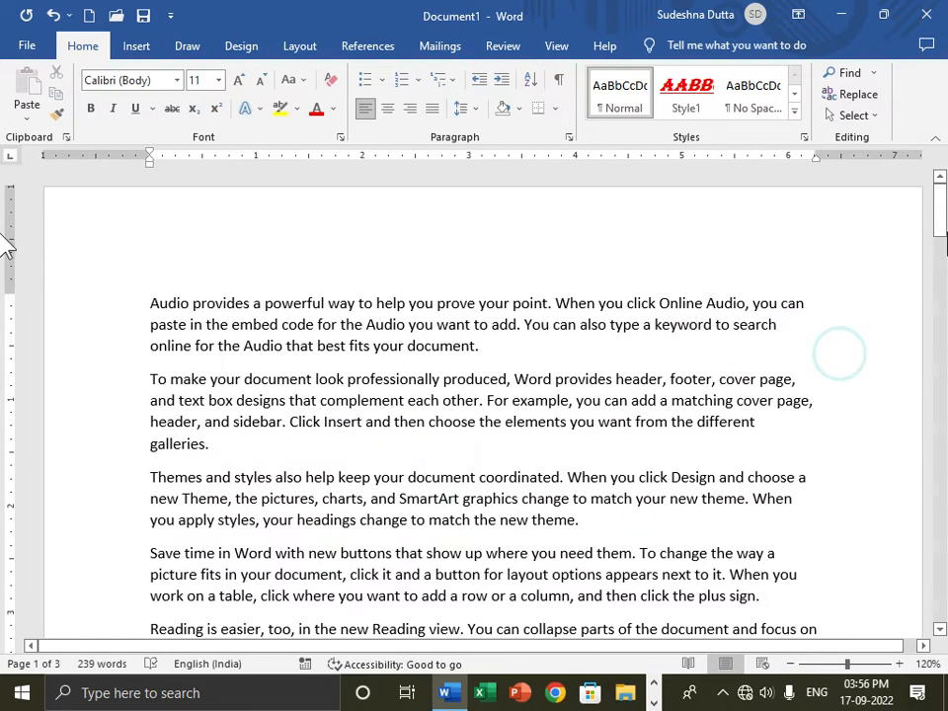
- Use the Select All command on the document, check the extent of the selected text, and deselect it
click(869, 116)
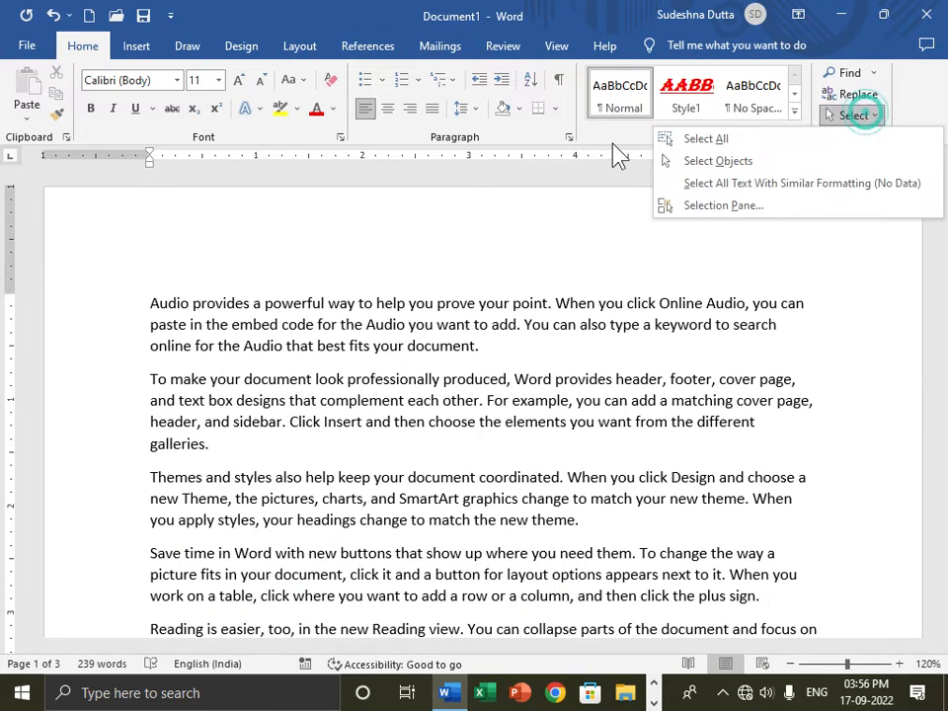
click(715, 144)
scroll(561, 332, down, 3)
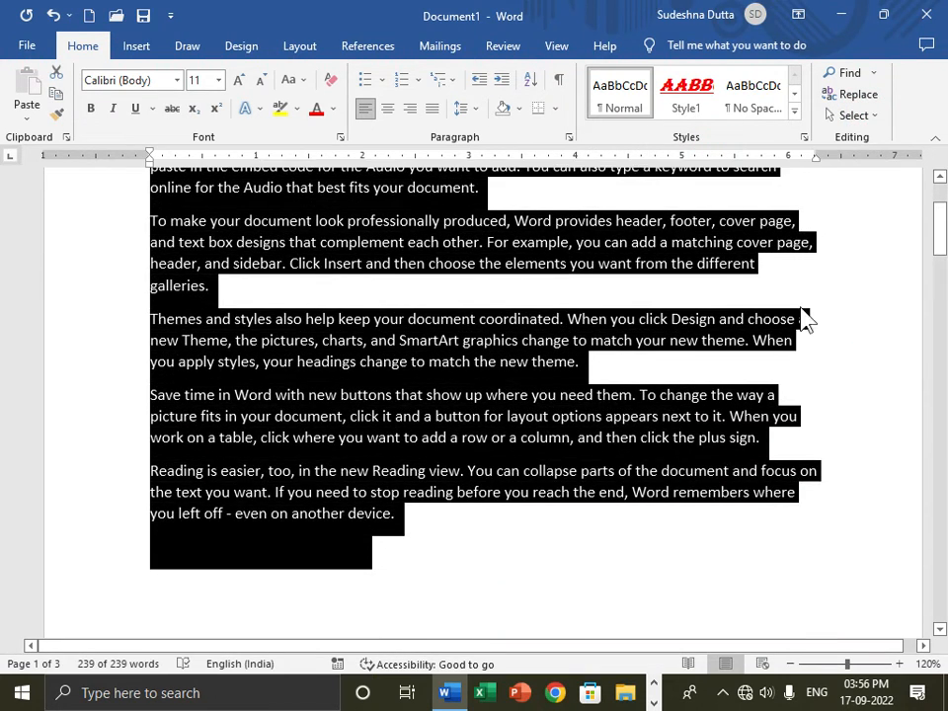
click(819, 302)
scroll(819, 302, up, 3)
- Check the Select Objects option, then draw a wide rectangle in the blank area below the last paragraph
click(871, 116)
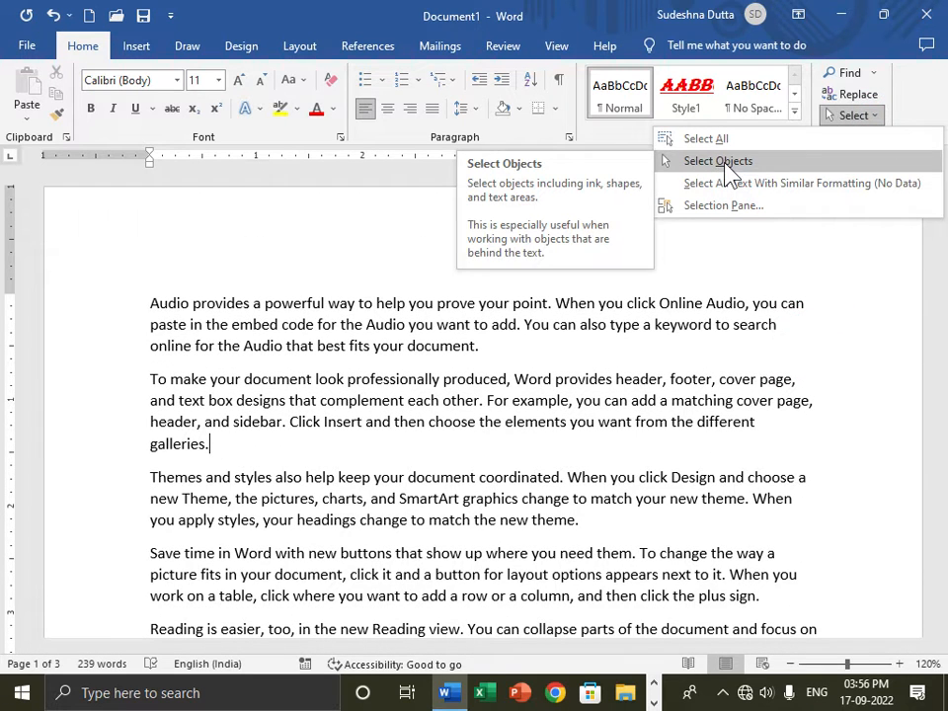
click(139, 57)
click(139, 51)
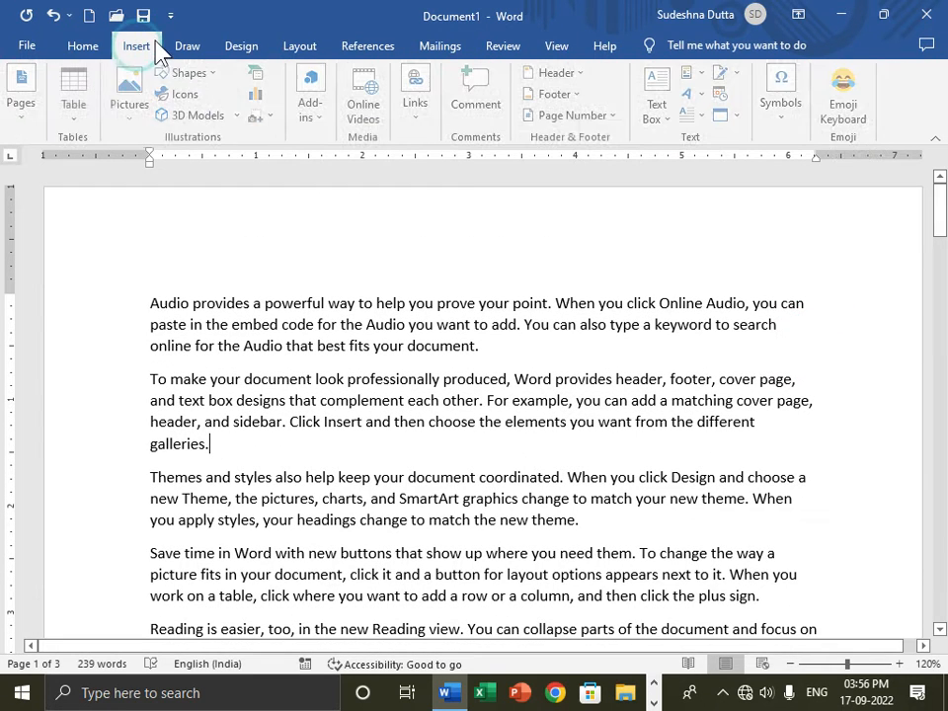
click(203, 72)
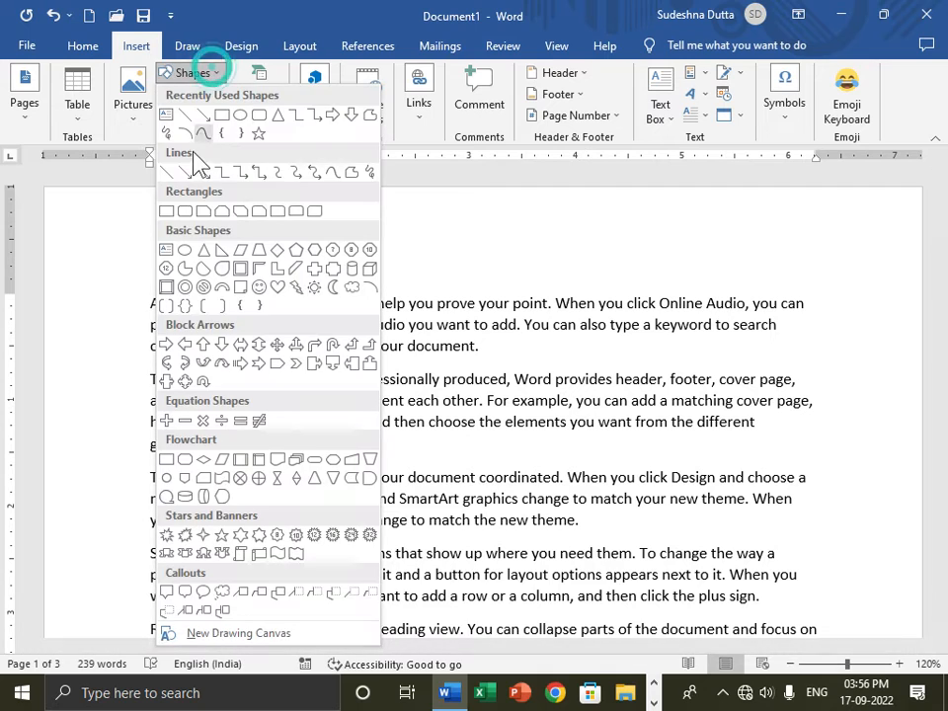
click(187, 172)
scroll(406, 471, down, 5)
drag(406, 471, 607, 541)
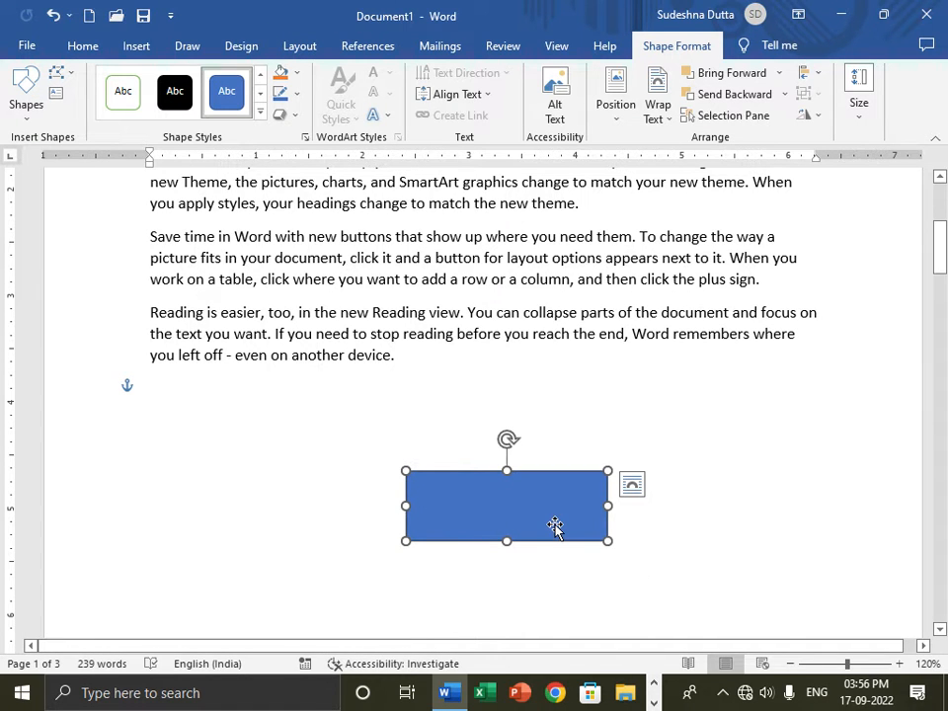
- Review the Select options with the rectangle selected, then delete the rectangle and return to the first paragraph
click(82, 46)
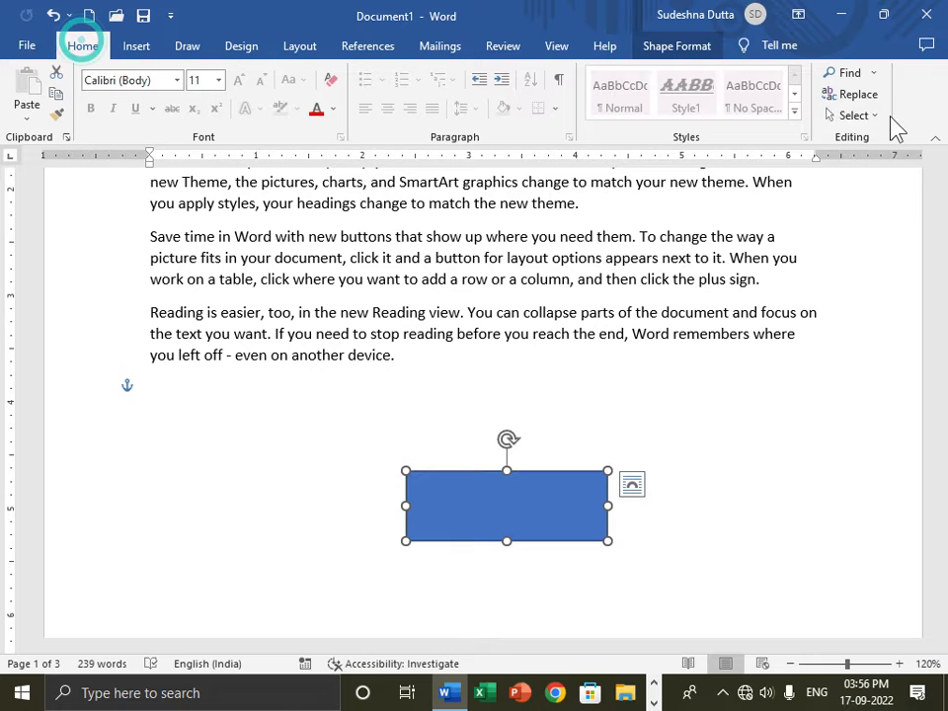
click(873, 115)
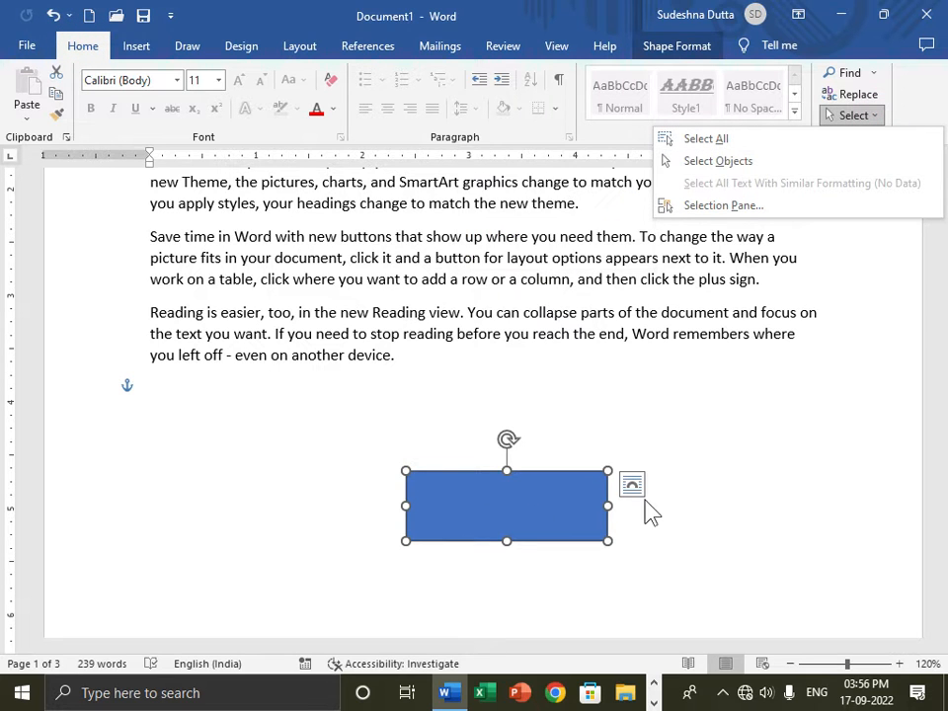
click(534, 483)
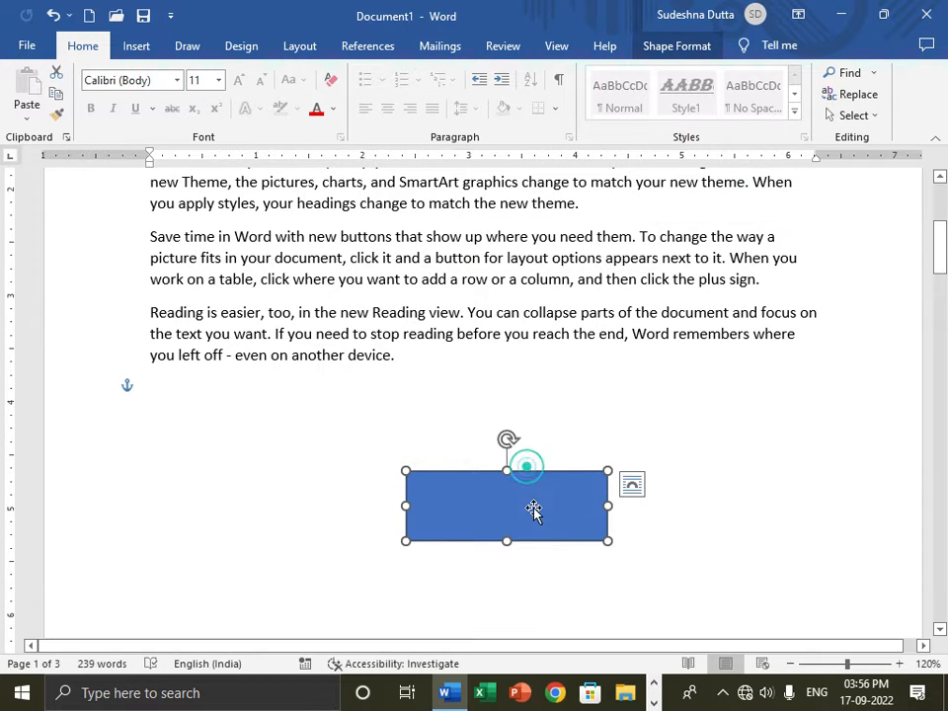
key(Delete)
scroll(561, 570, up, 3)
scroll(560, 569, up, 3)
- Zoom the document to 130% and look at the Select All Text With Similar Formatting option
drag(506, 575, 536, 596)
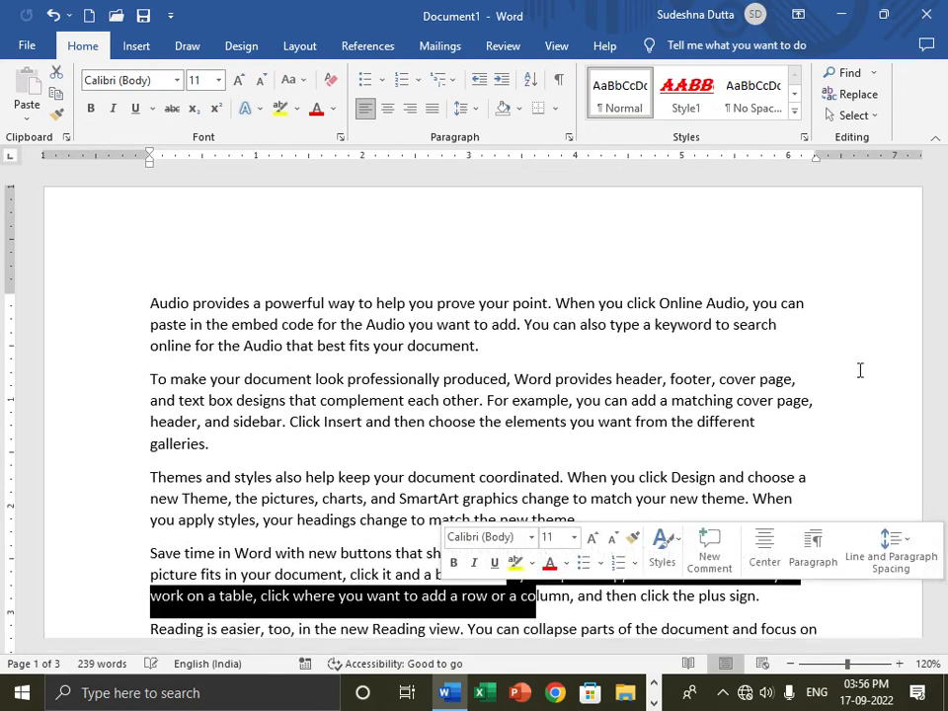
click(815, 431)
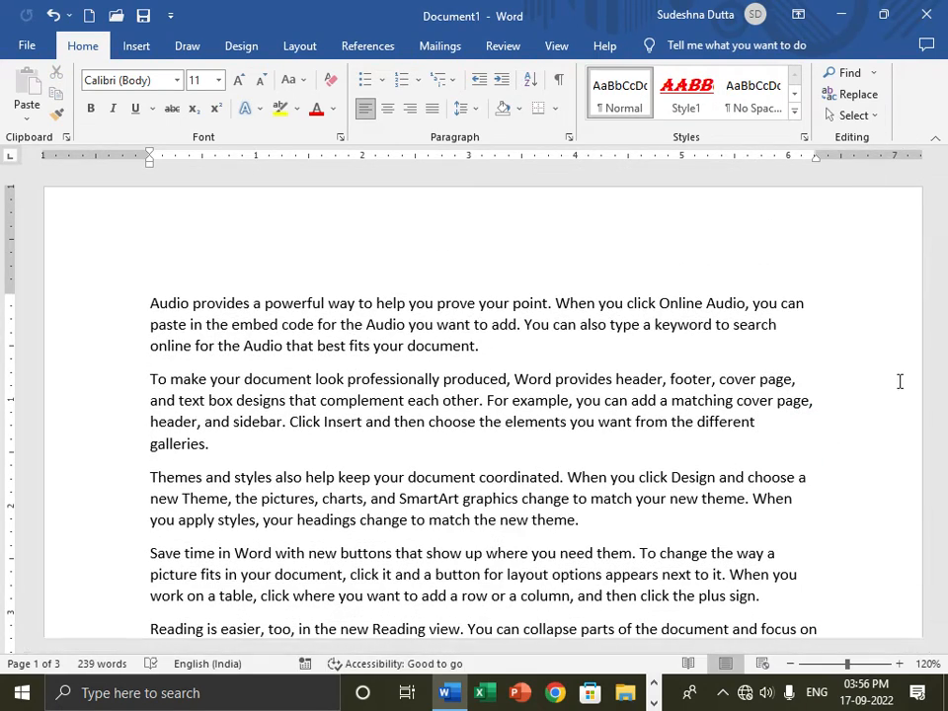
click(898, 664)
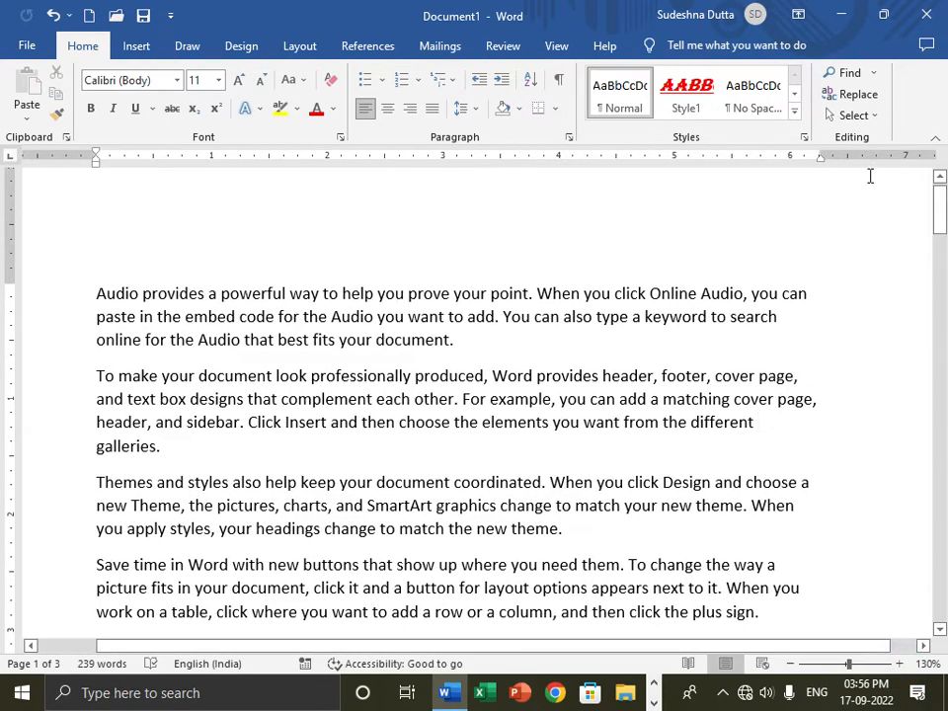
click(859, 95)
click(903, 217)
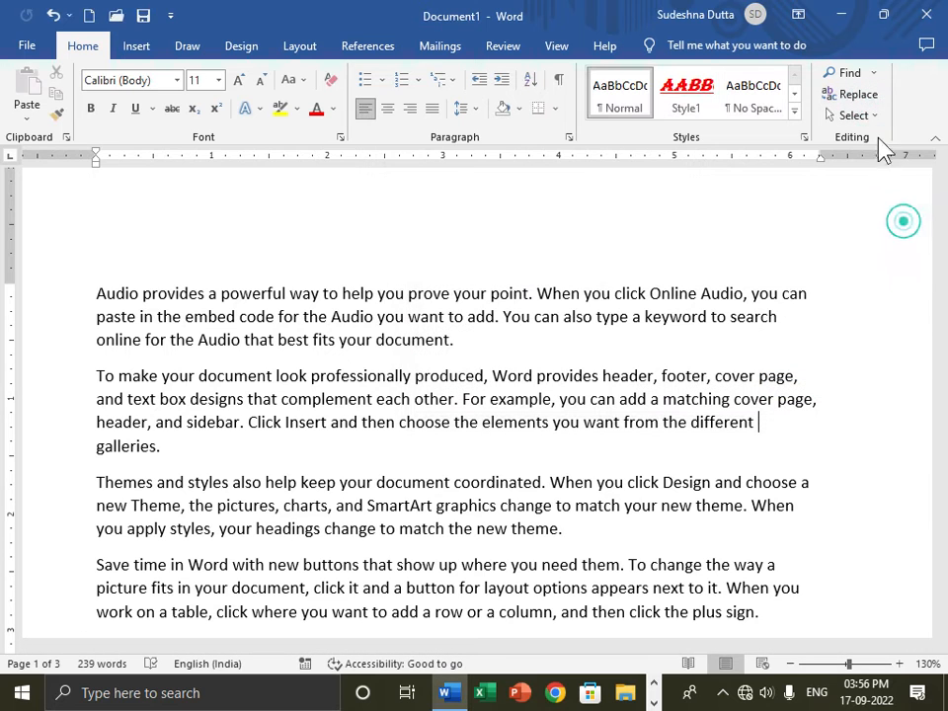
click(869, 116)
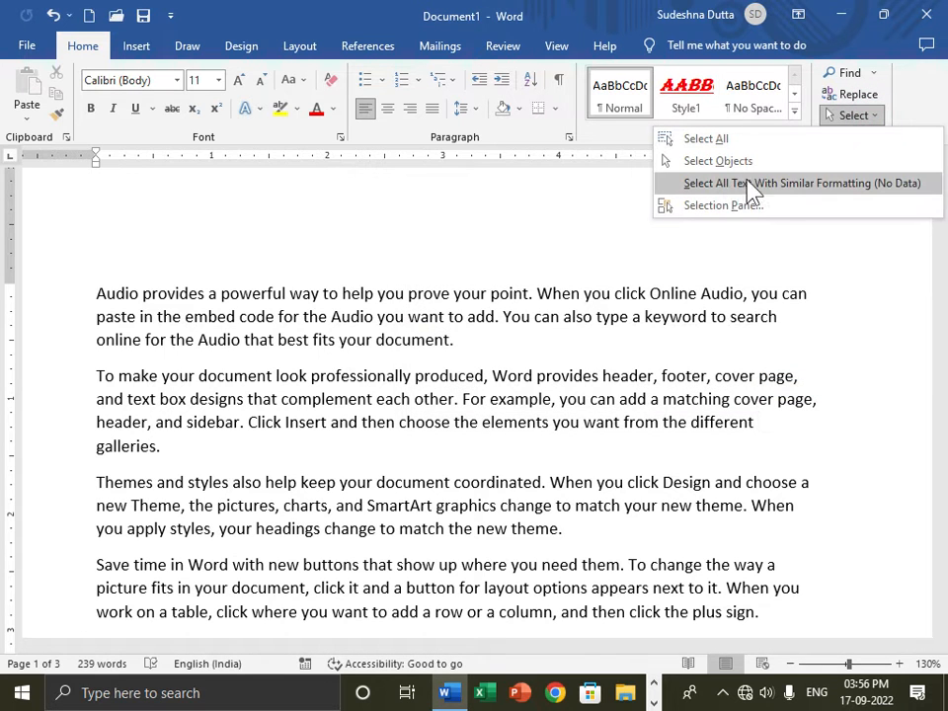
click(838, 251)
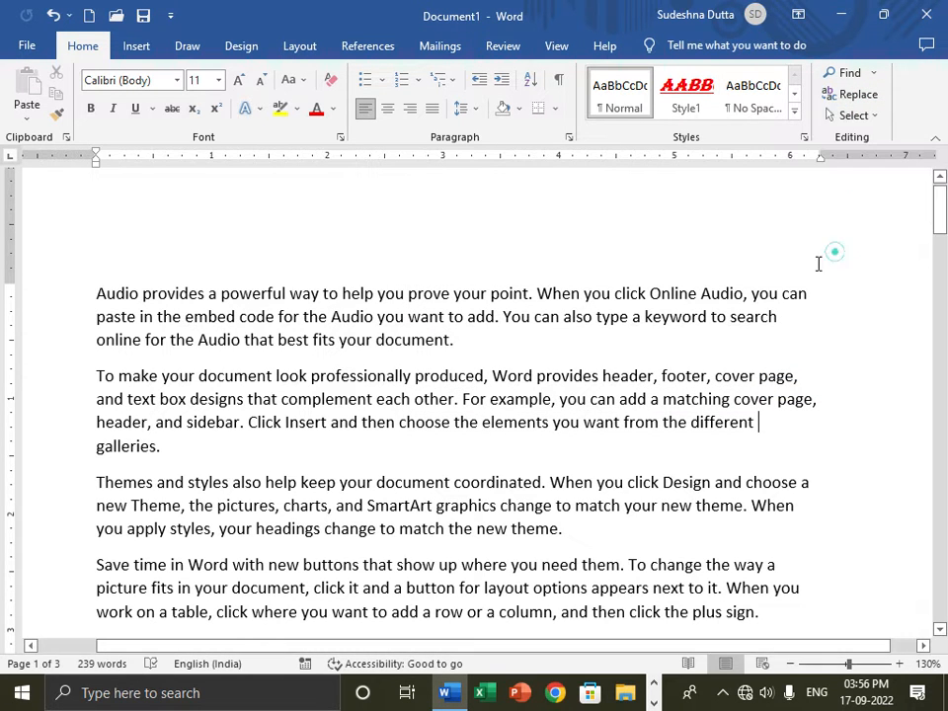
- Format the word "powerful" in the first paragraph as 14 pt, bold, italic, underlined and red
double_click(284, 293)
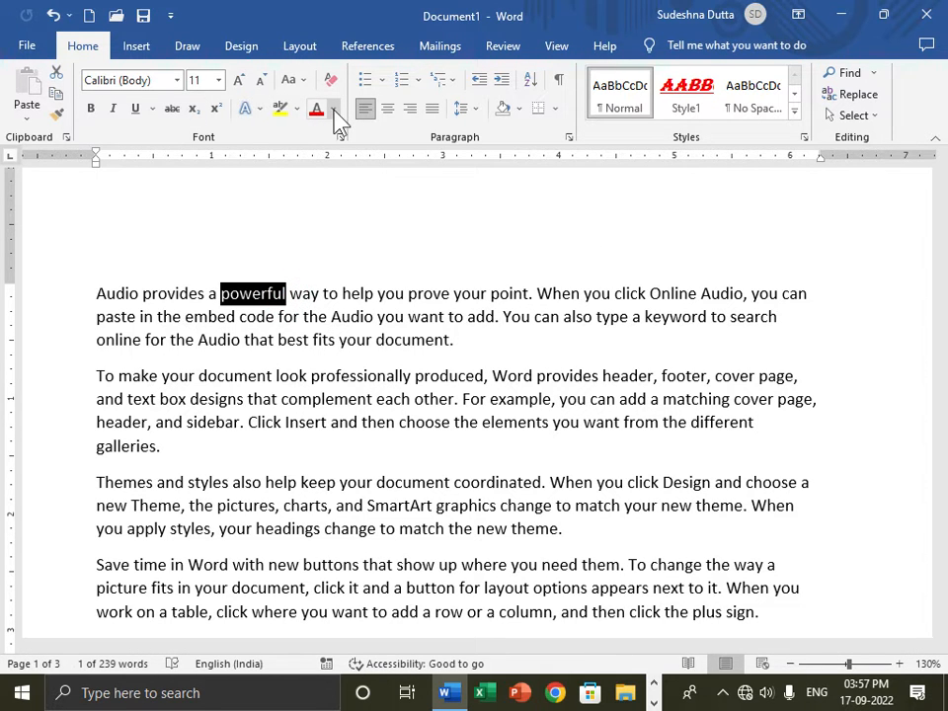
click(220, 80)
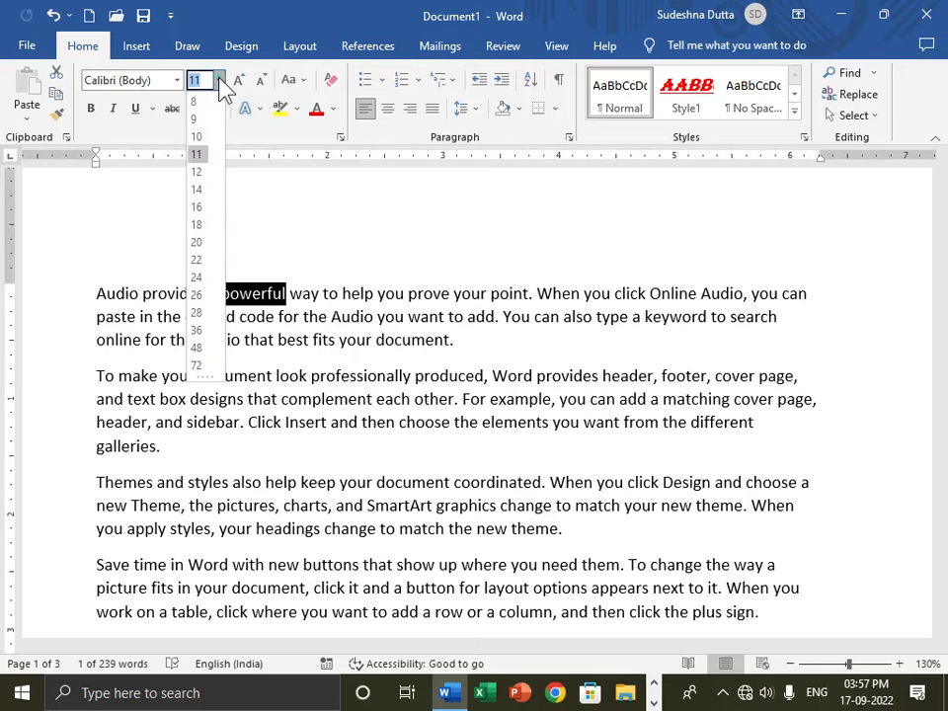
click(193, 189)
click(97, 114)
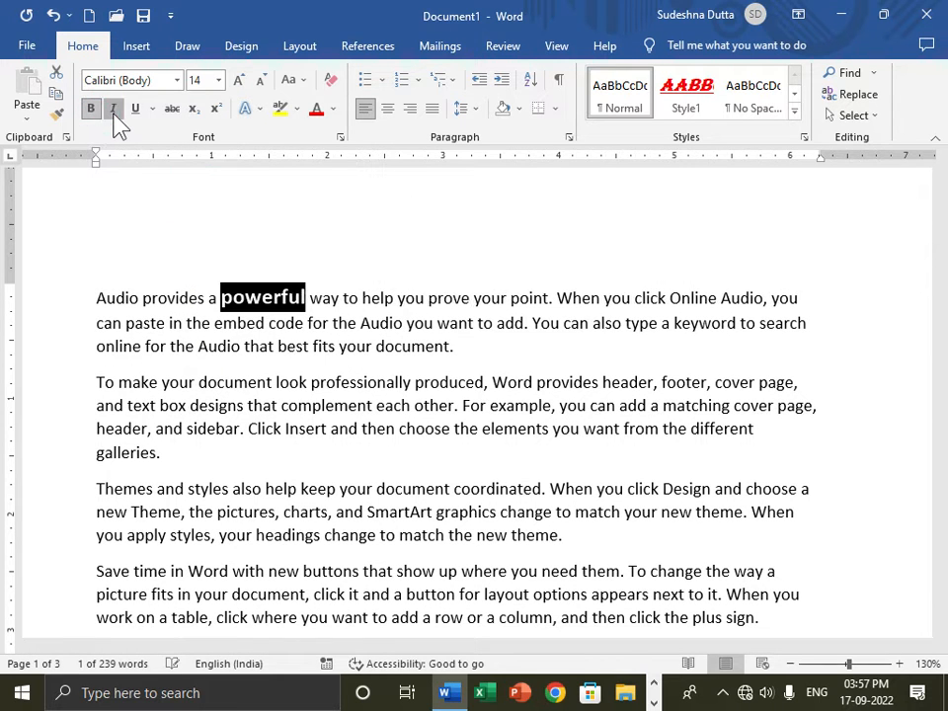
click(113, 110)
click(135, 110)
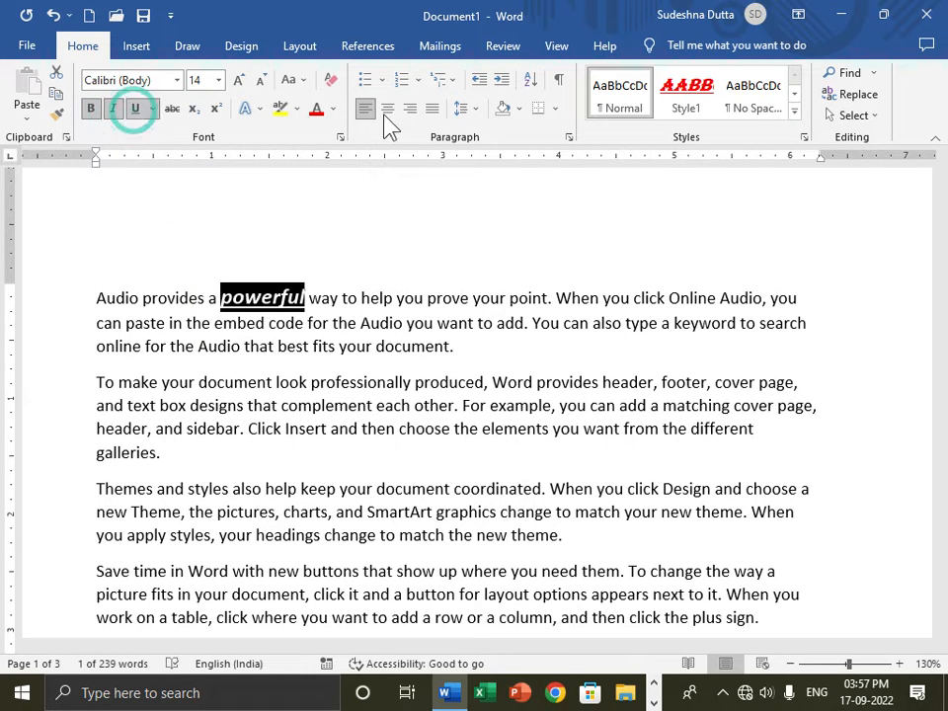
click(334, 109)
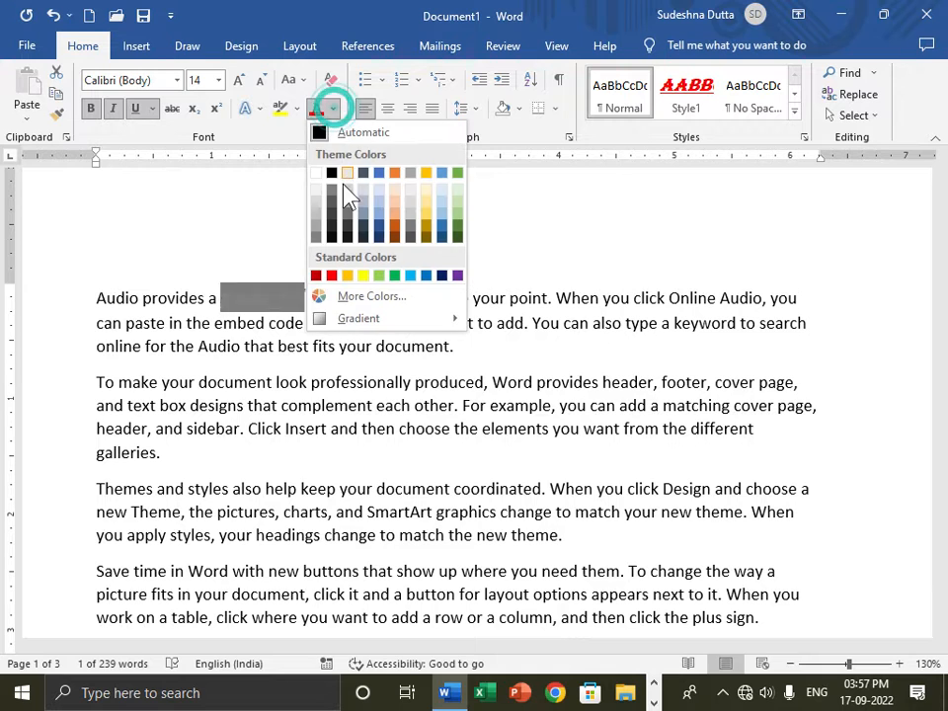
click(331, 276)
click(326, 241)
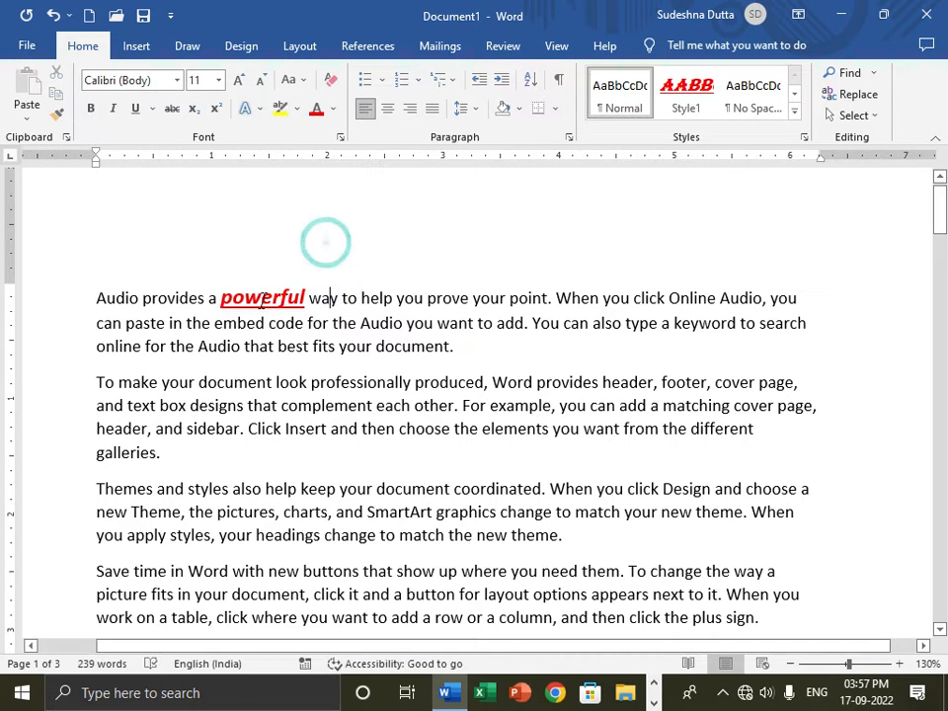
- Select all text with formatting similar to the word "powerful", then clear the selection
click(263, 297)
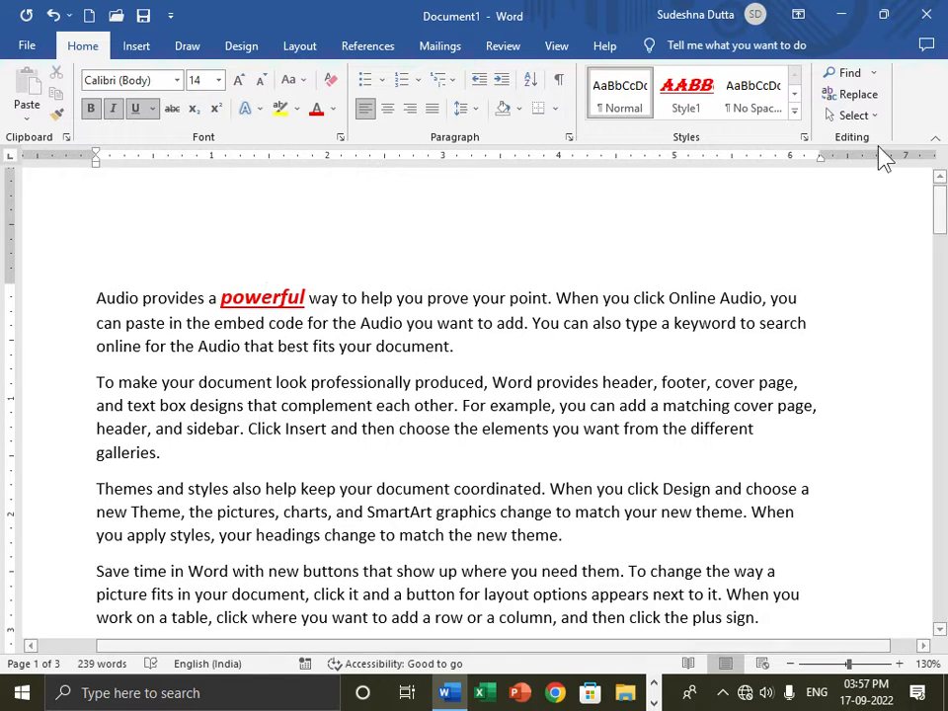
click(873, 116)
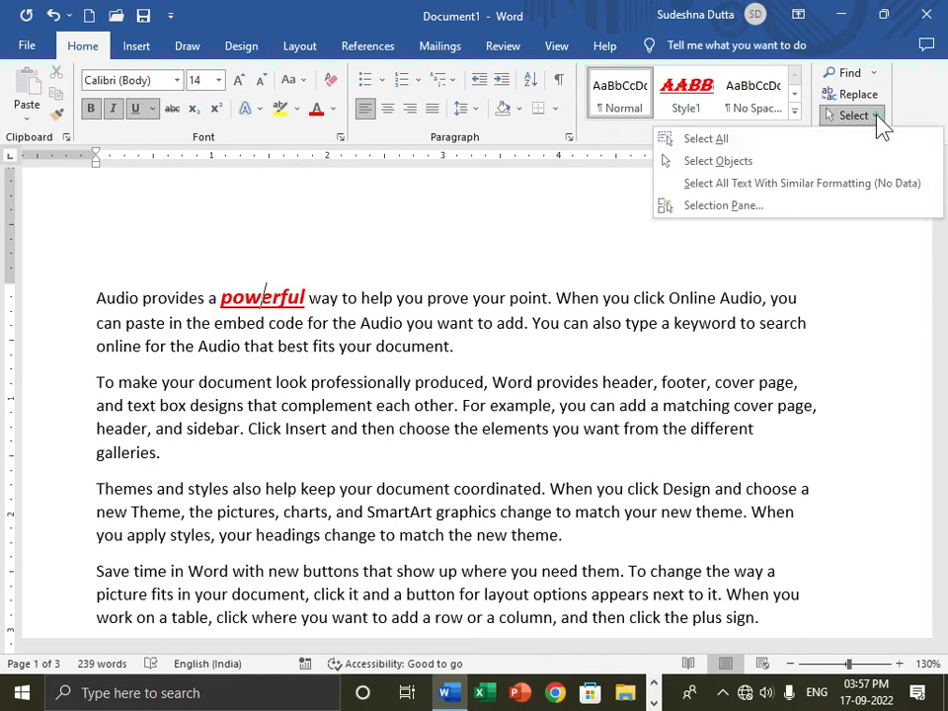
click(817, 183)
click(432, 226)
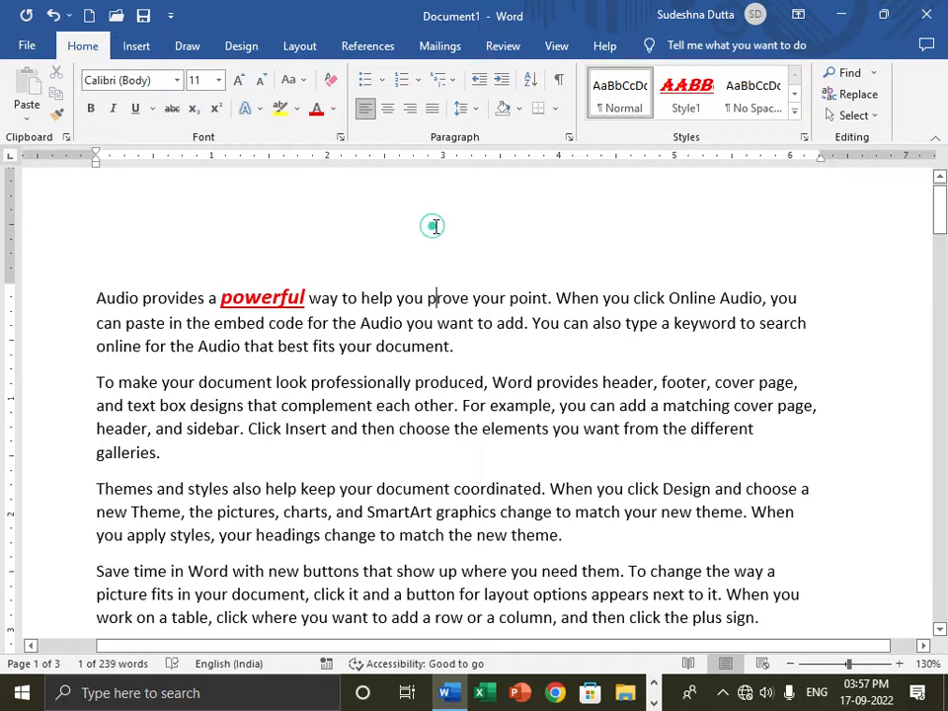
- Copy the formatting of "powerful" to "Word" in the second paragraph with Format Painter
drag(308, 297, 220, 296)
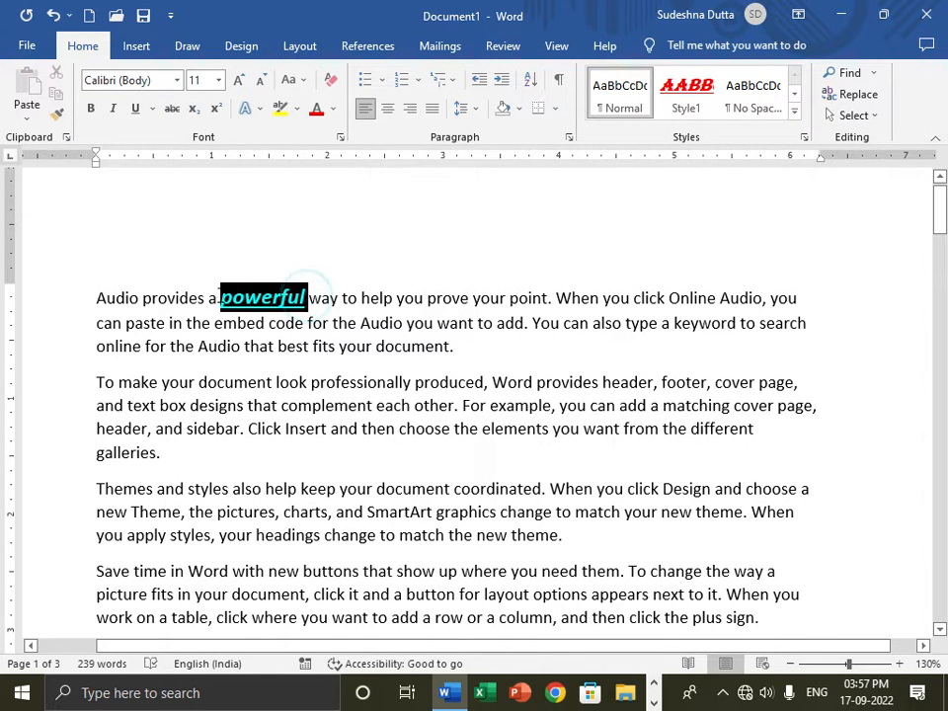
click(57, 115)
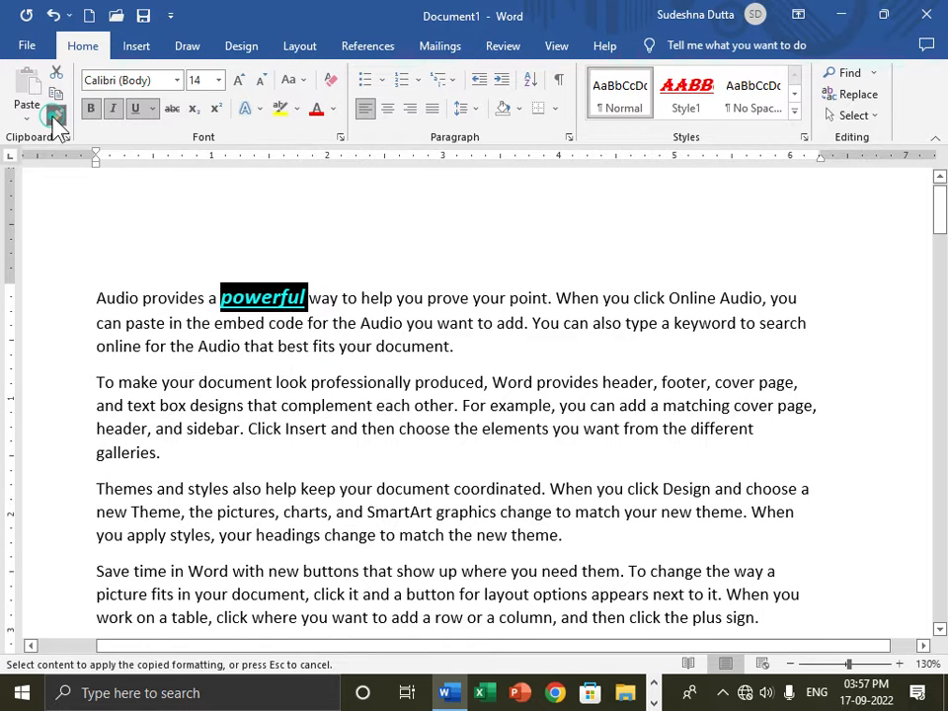
click(531, 382)
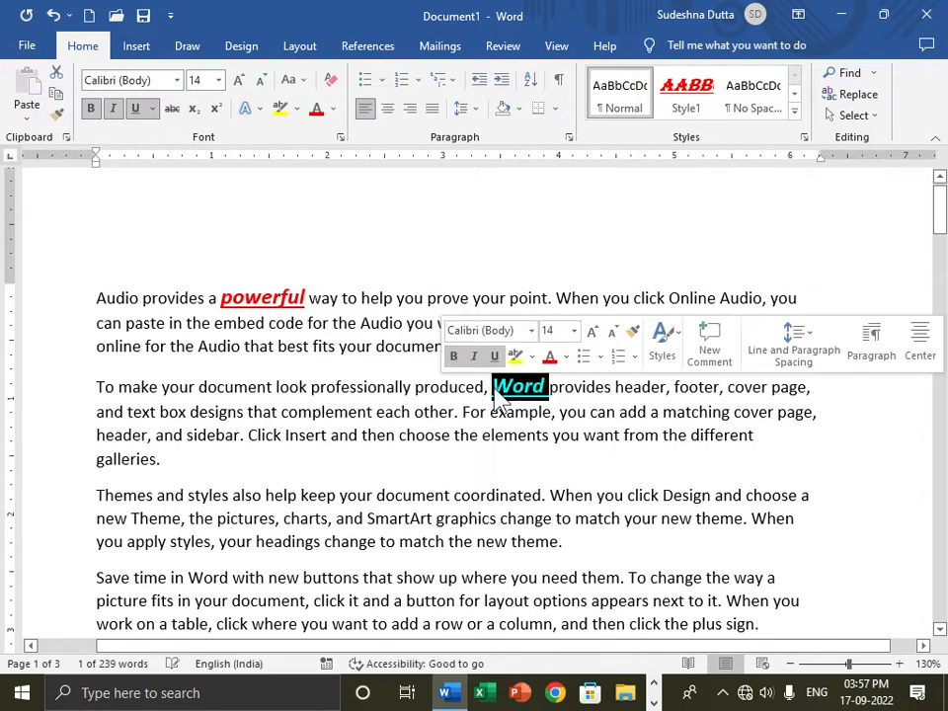
- Copy the plain formatting of "different" in the second paragraph with Format Painter and apply it to "powerful" in the first paragraph
drag(755, 438, 678, 435)
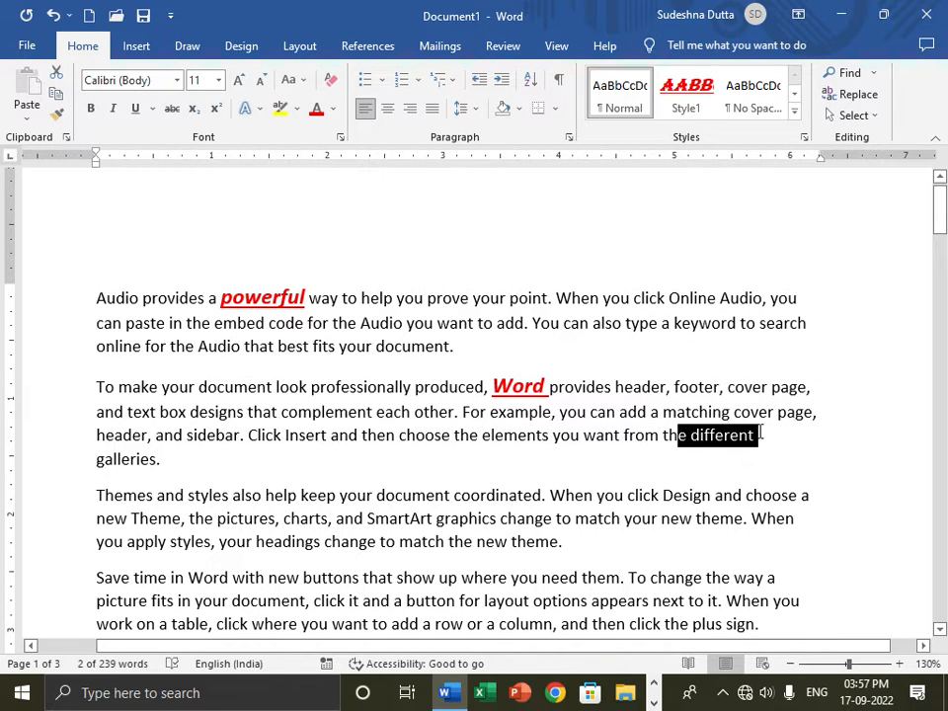
click(57, 115)
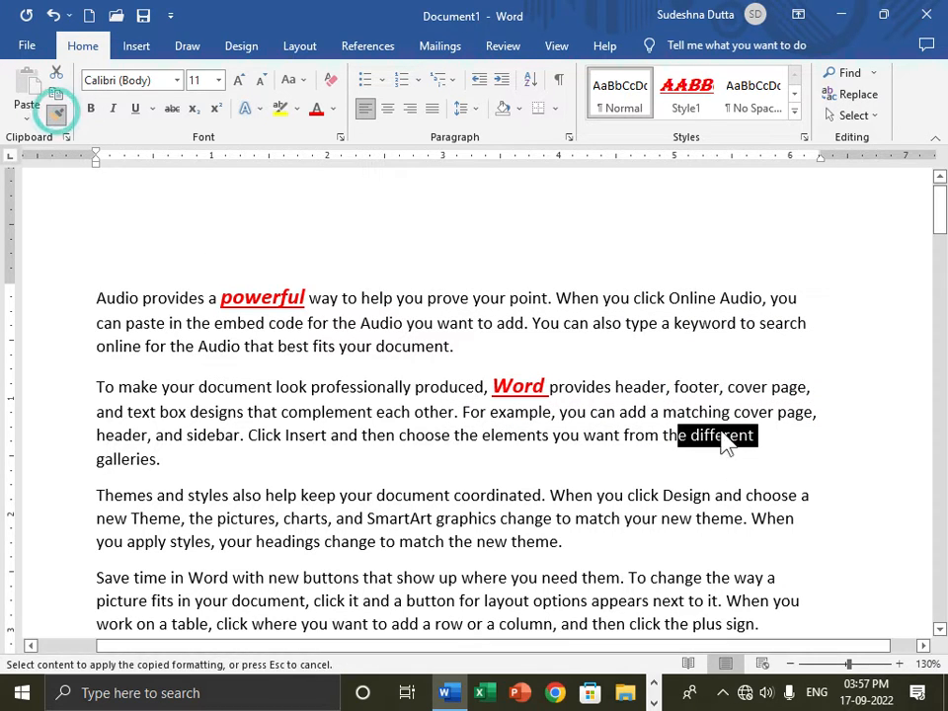
drag(767, 441, 690, 442)
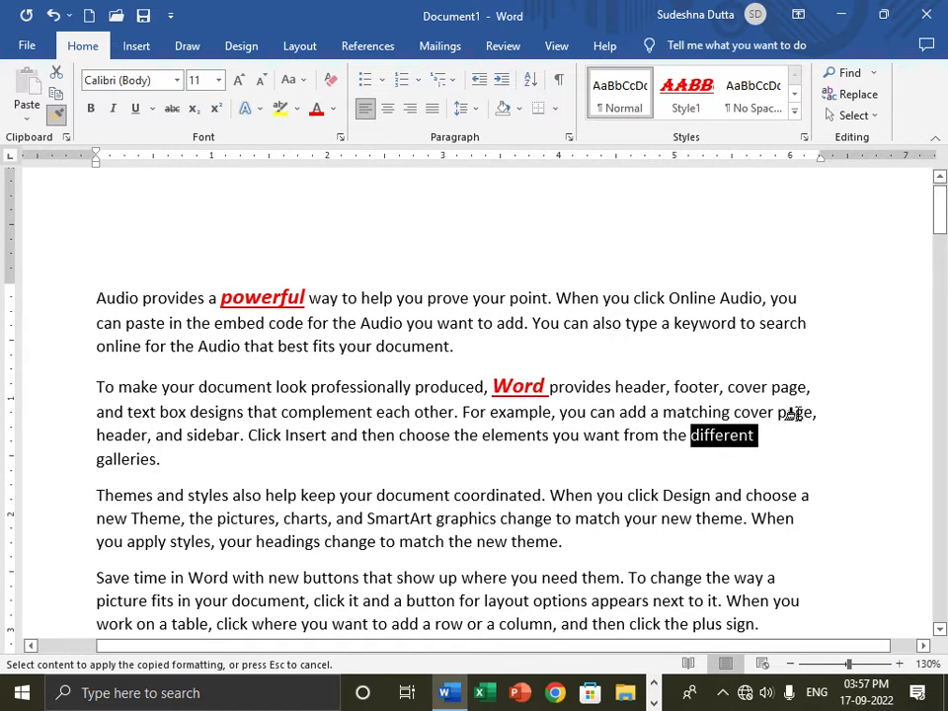
drag(713, 494, 585, 503)
double_click(628, 495)
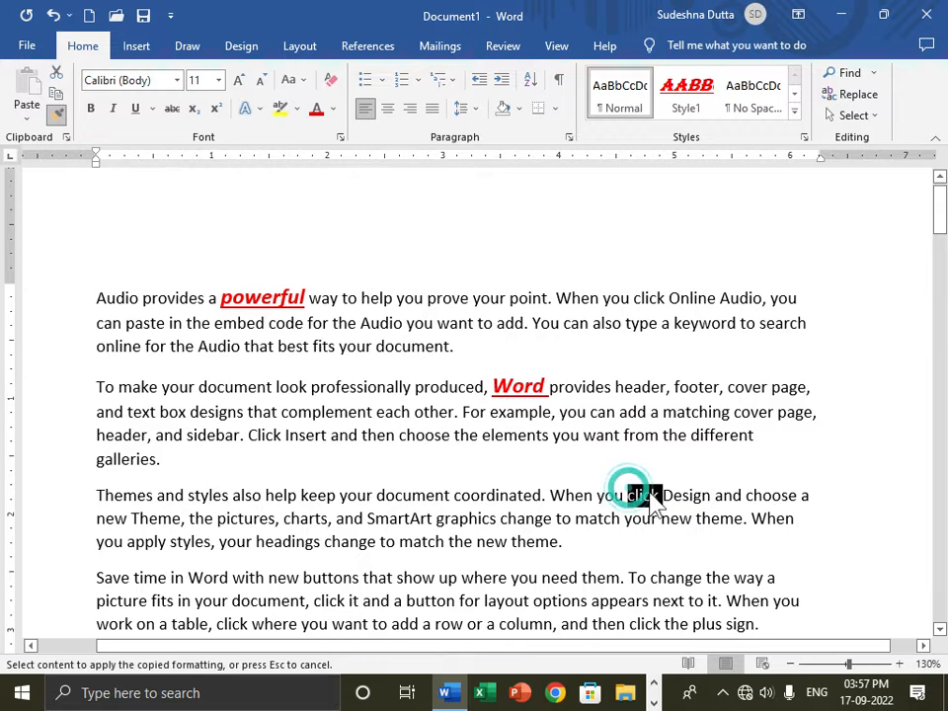
drag(714, 494, 810, 495)
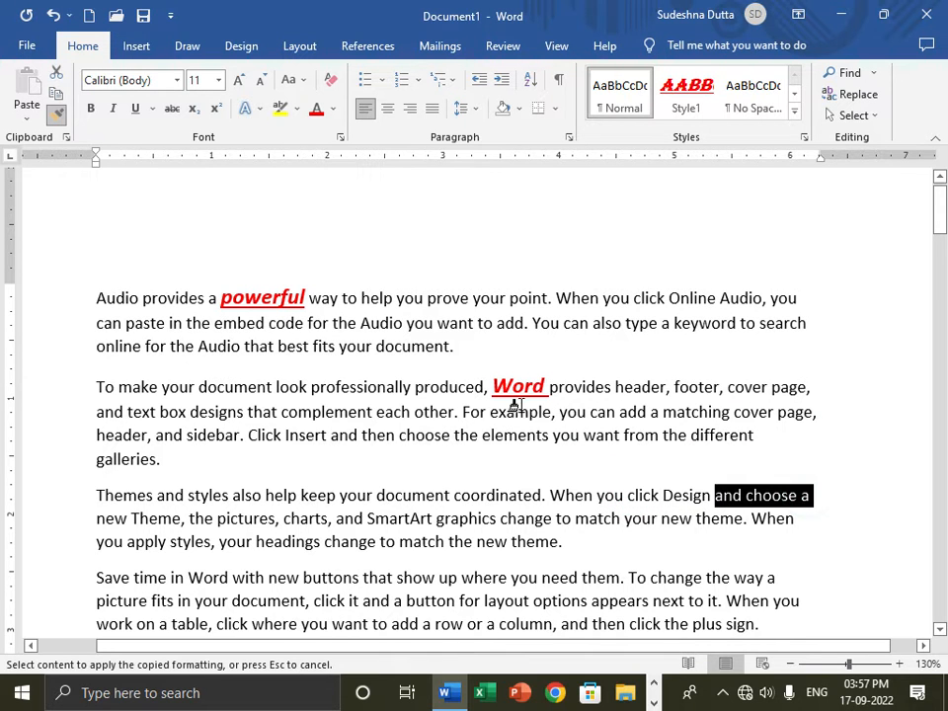
click(247, 297)
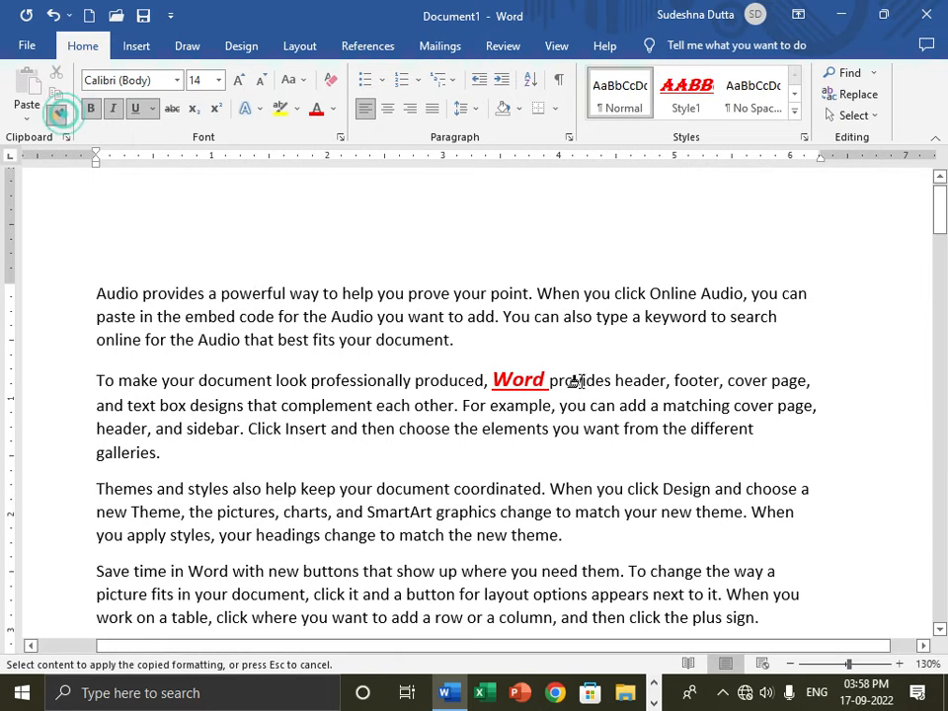
- Try to copy the formatting of "Word" in the second paragraph to the first paragraph with Format Painter
click(56, 115)
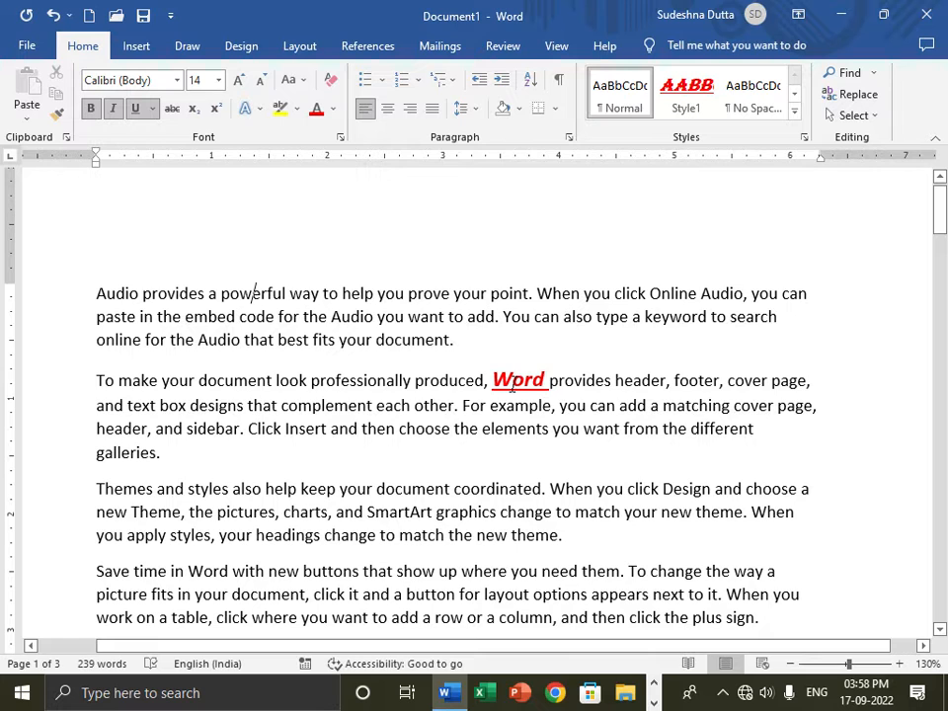
drag(550, 381, 491, 380)
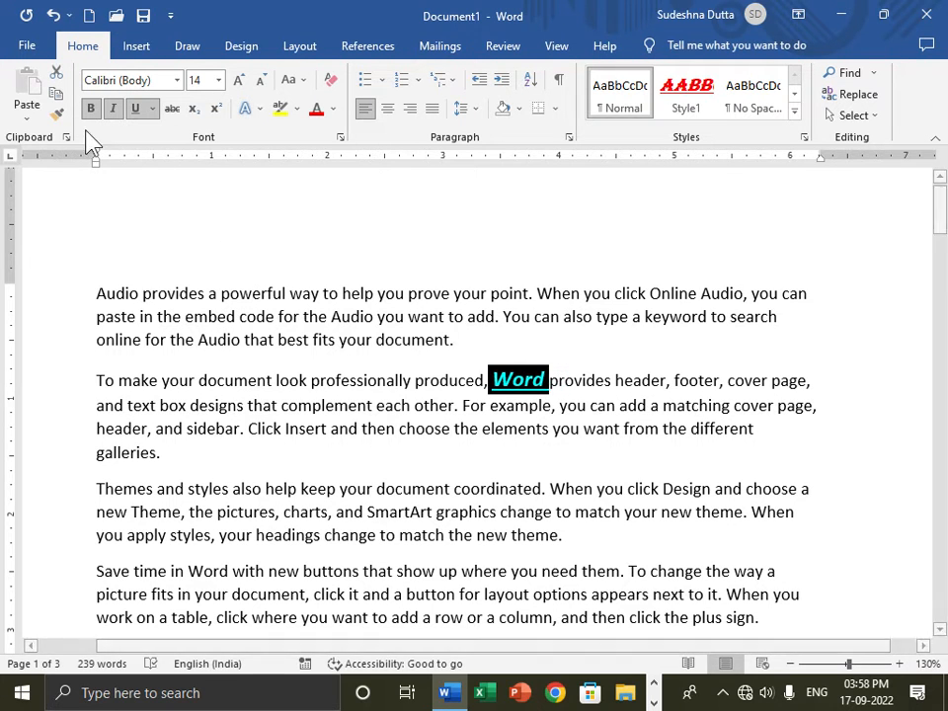
click(54, 114)
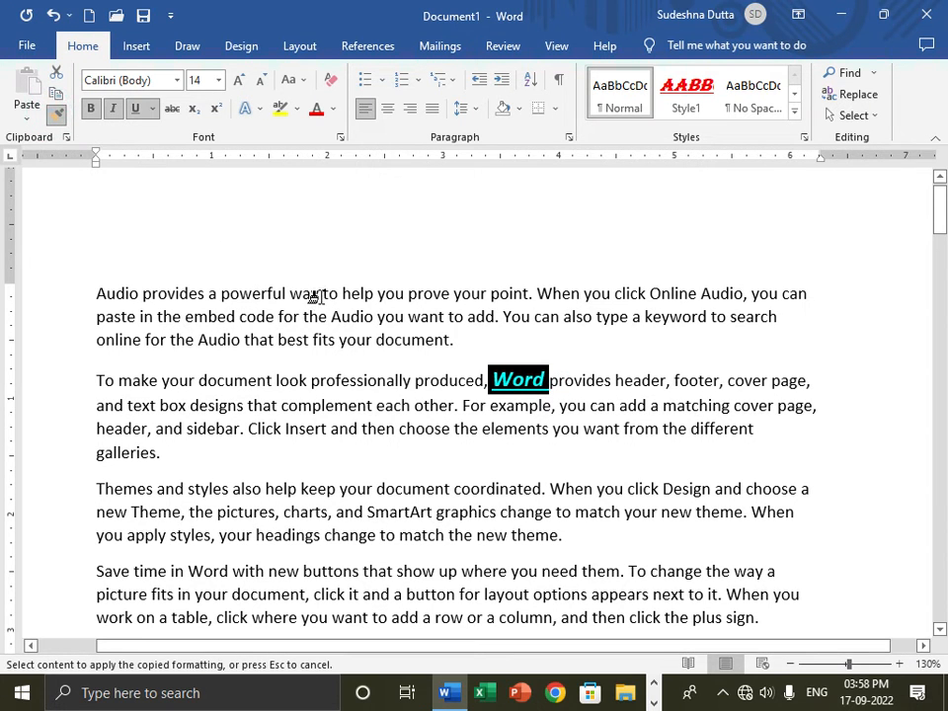
click(314, 296)
click(384, 240)
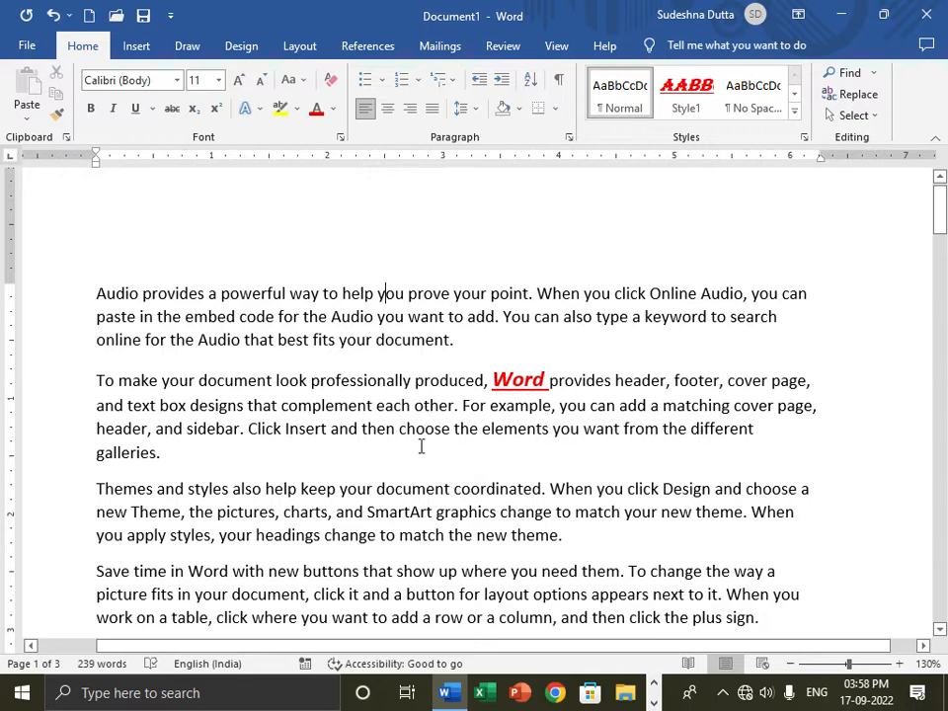
- Format the word "powerful" in the first paragraph as 14 pt, underlined and red
double_click(279, 293)
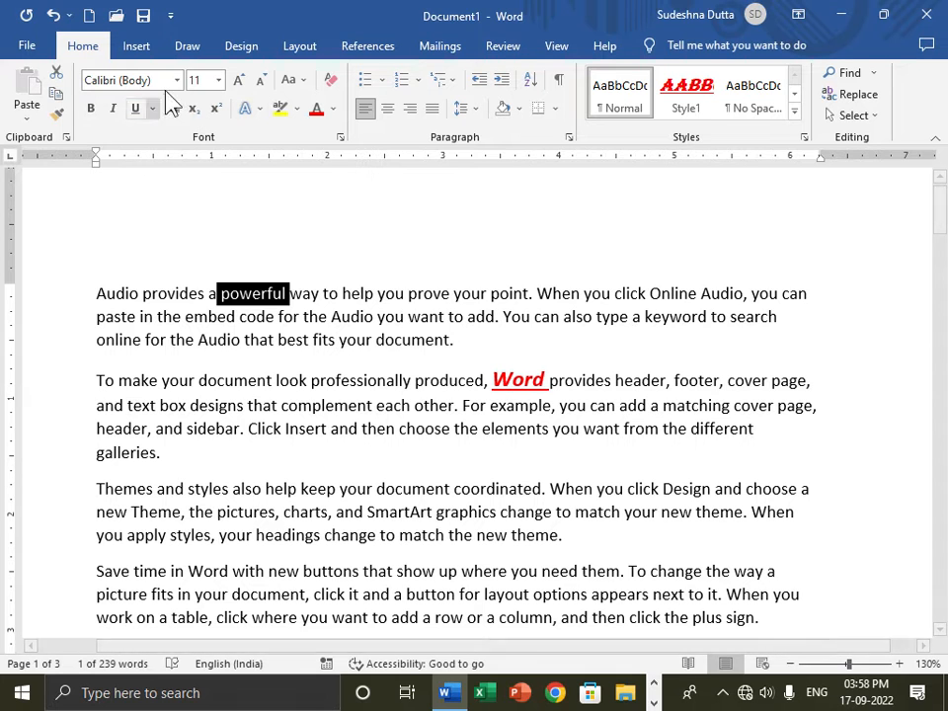
click(219, 81)
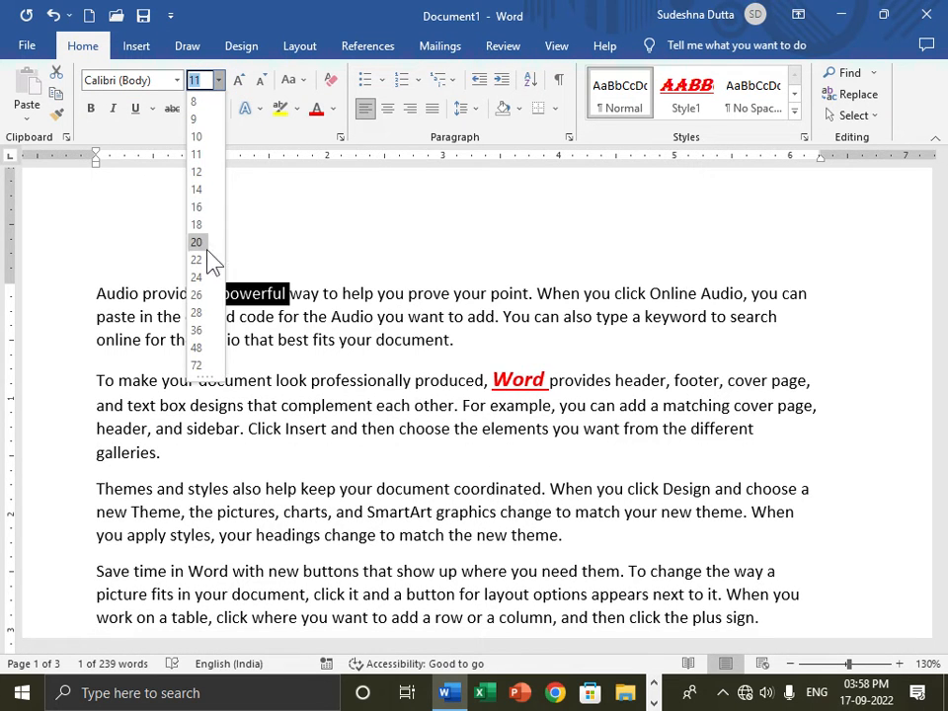
click(196, 188)
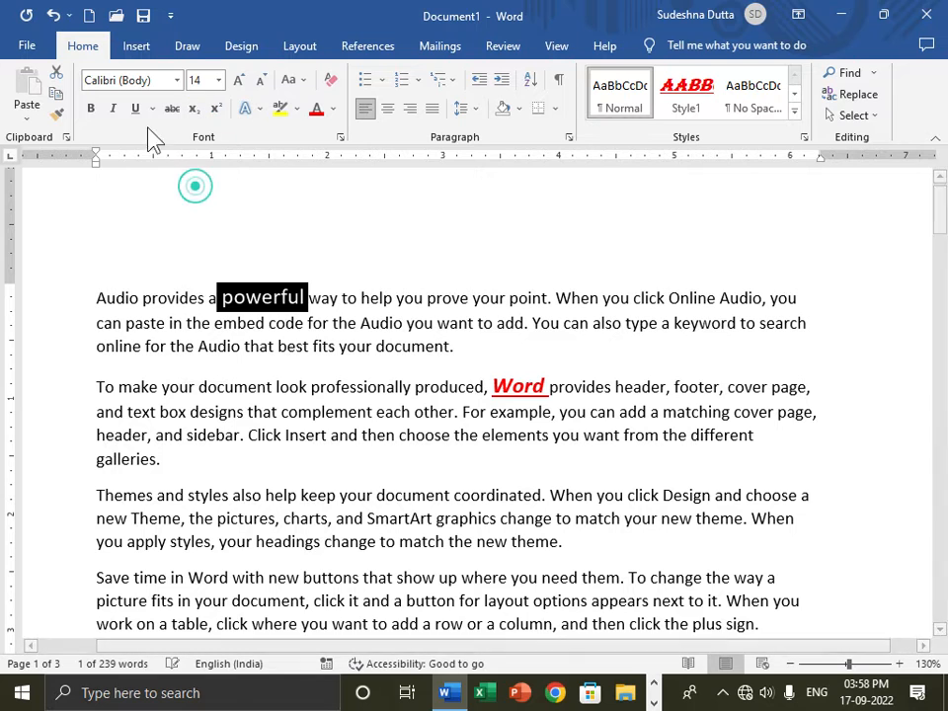
click(136, 108)
click(333, 108)
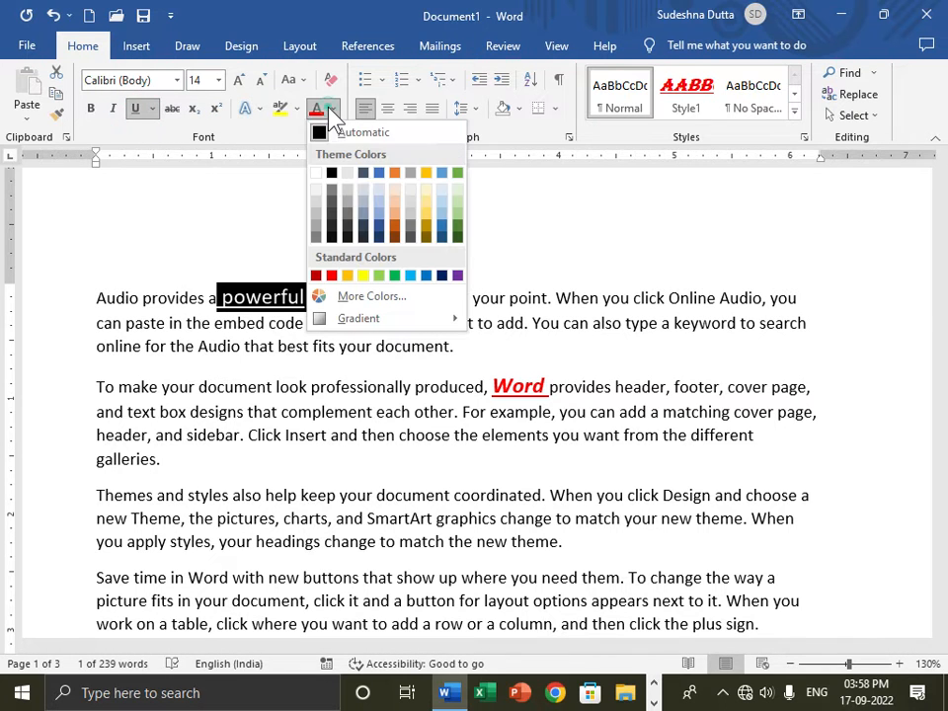
click(330, 276)
click(286, 226)
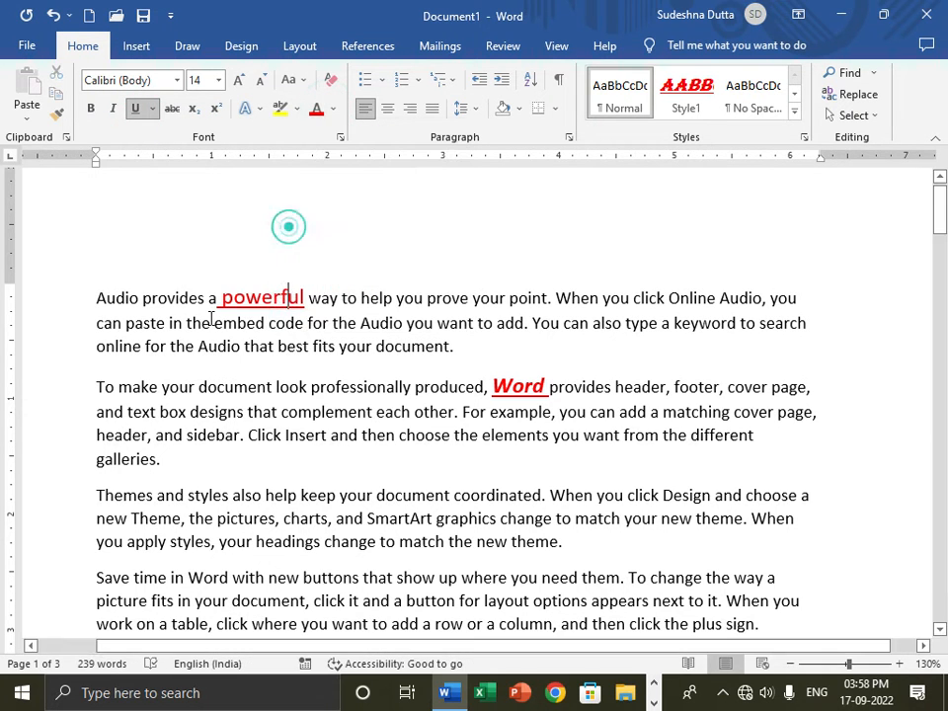
- Select all text with formatting similar to "powerful", then clear the selection
click(867, 117)
click(808, 184)
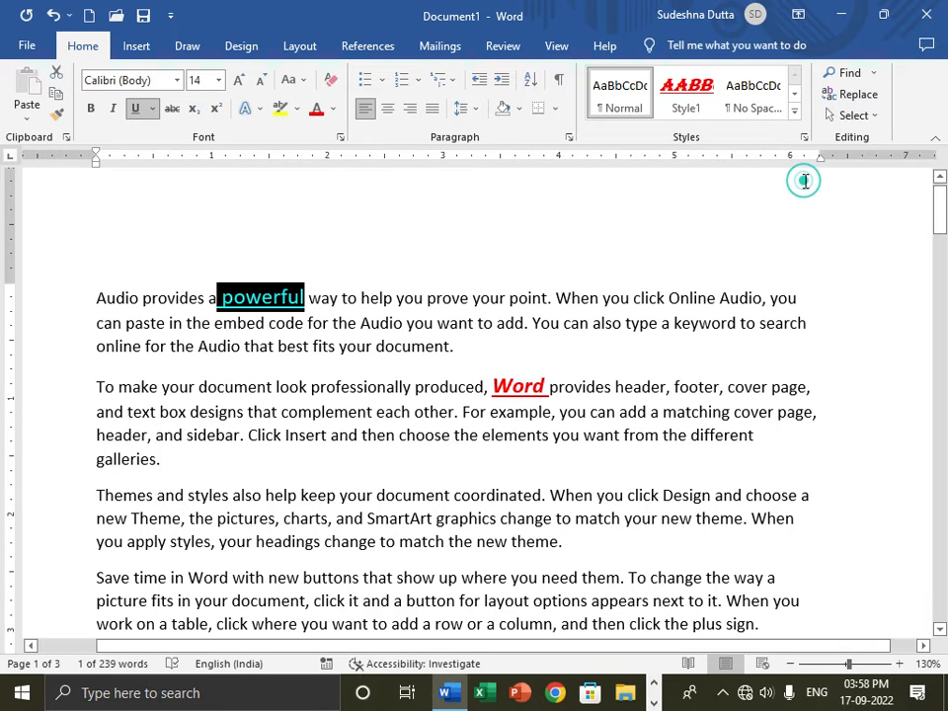
click(326, 253)
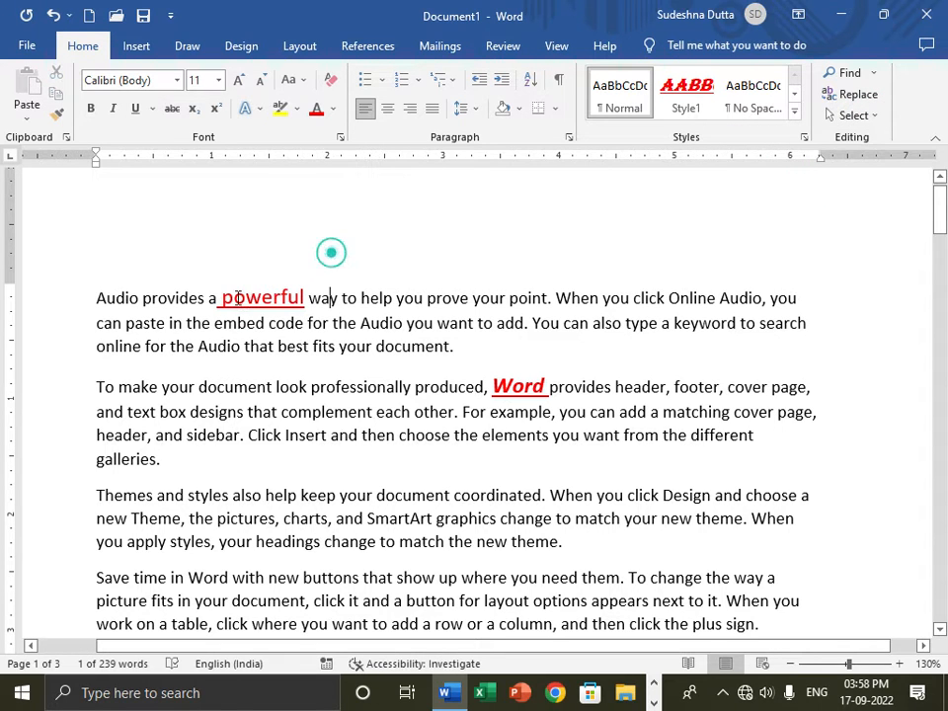
- Copy the formatting of "powerful" to "Word" in the second paragraph with Format Painter
double_click(237, 297)
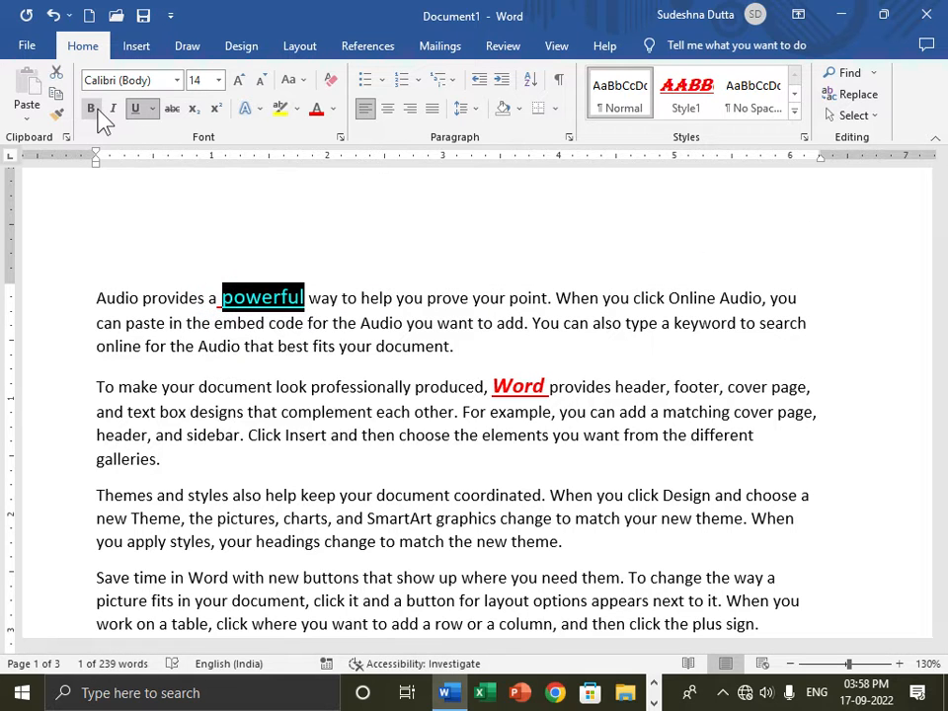
click(56, 113)
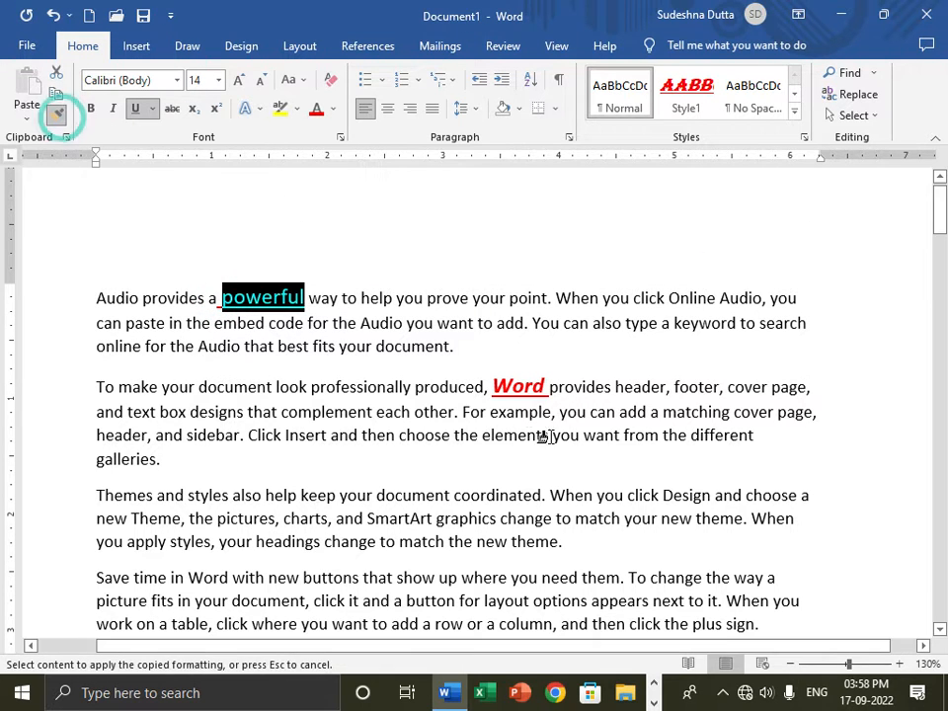
click(518, 387)
click(532, 386)
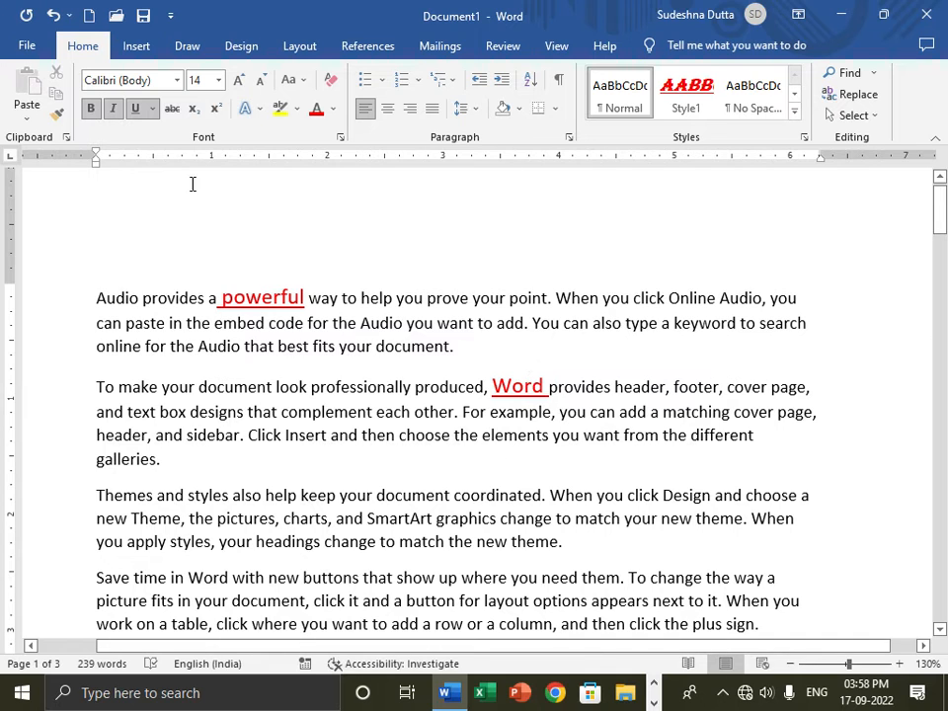
click(56, 112)
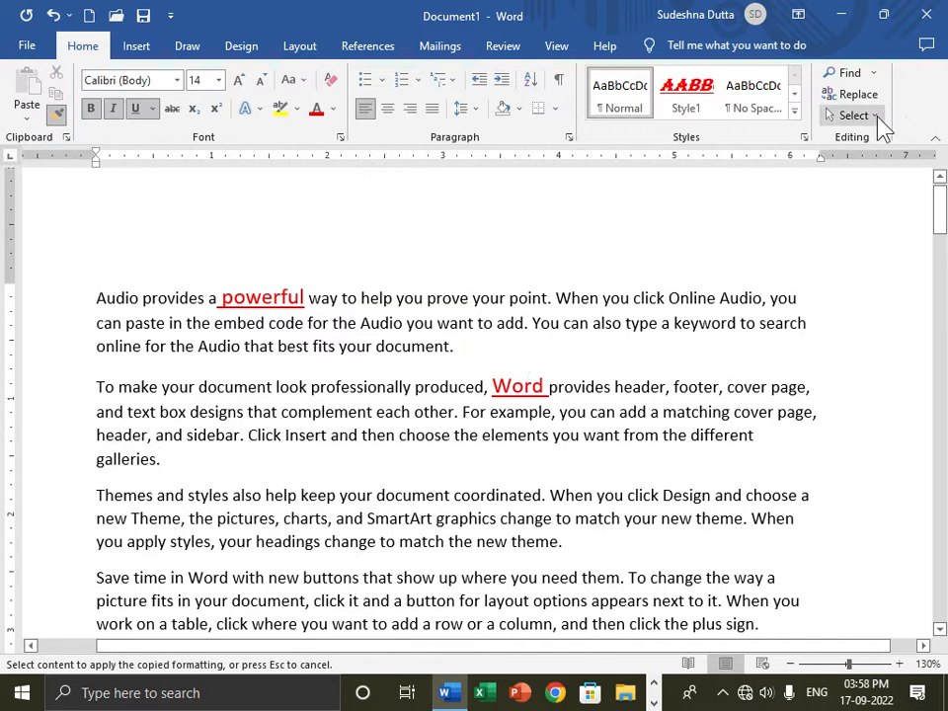
- Select all text formatted like "powerful" again, check the document for matches, then clear the selection
click(270, 296)
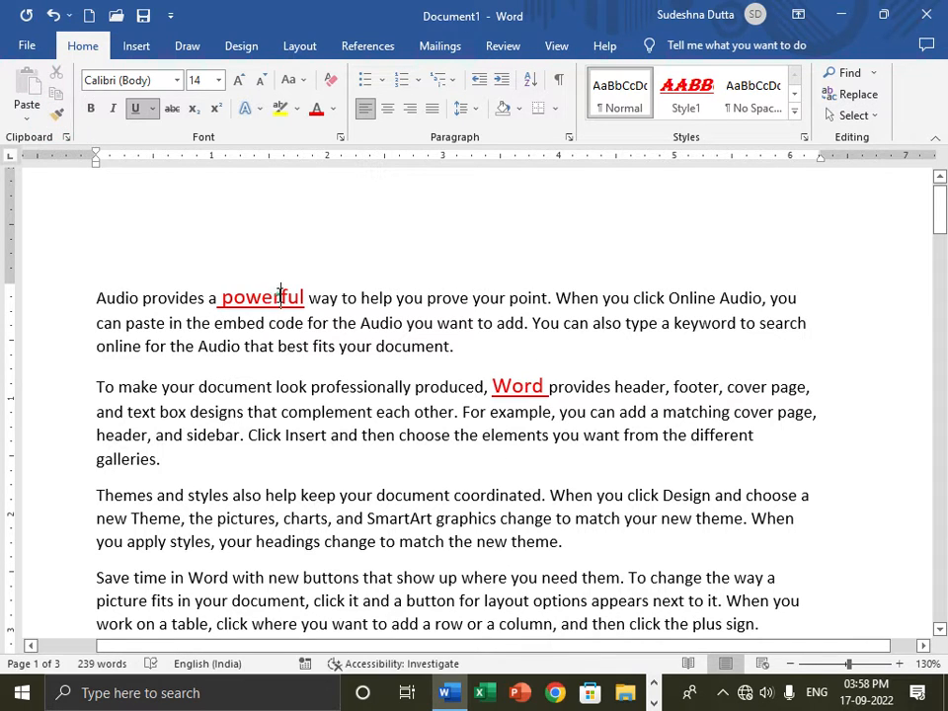
click(877, 117)
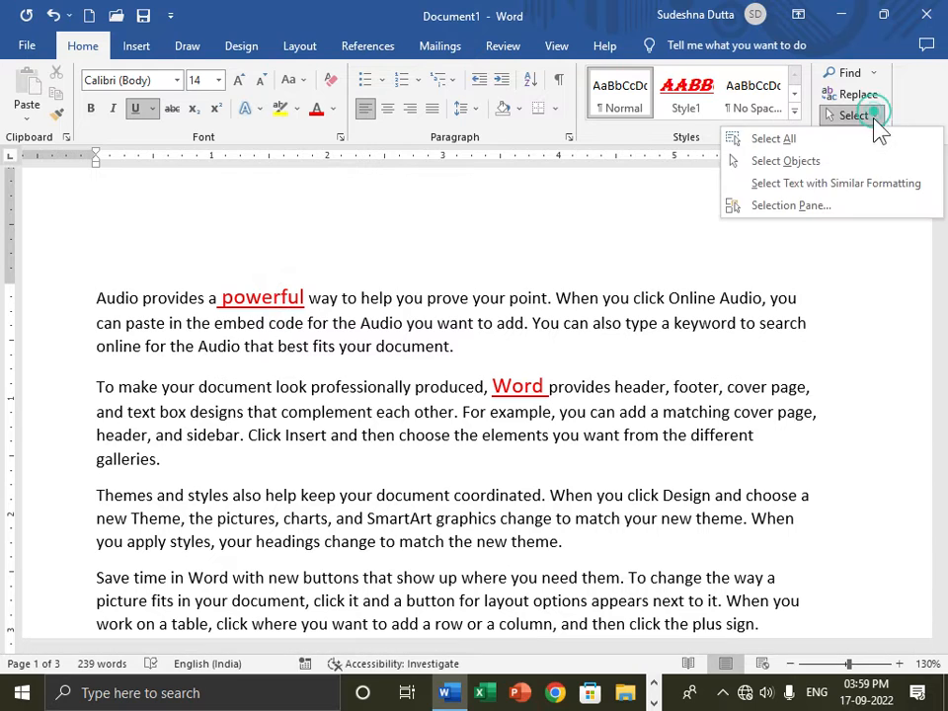
click(800, 182)
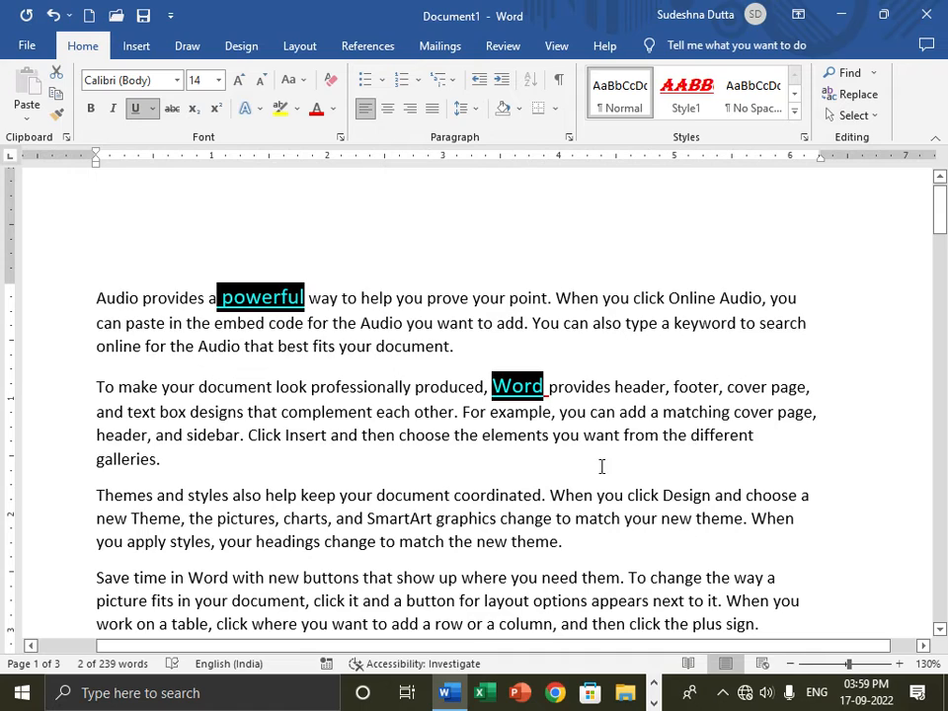
scroll(601, 466, down, 5)
scroll(483, 335, up, 4)
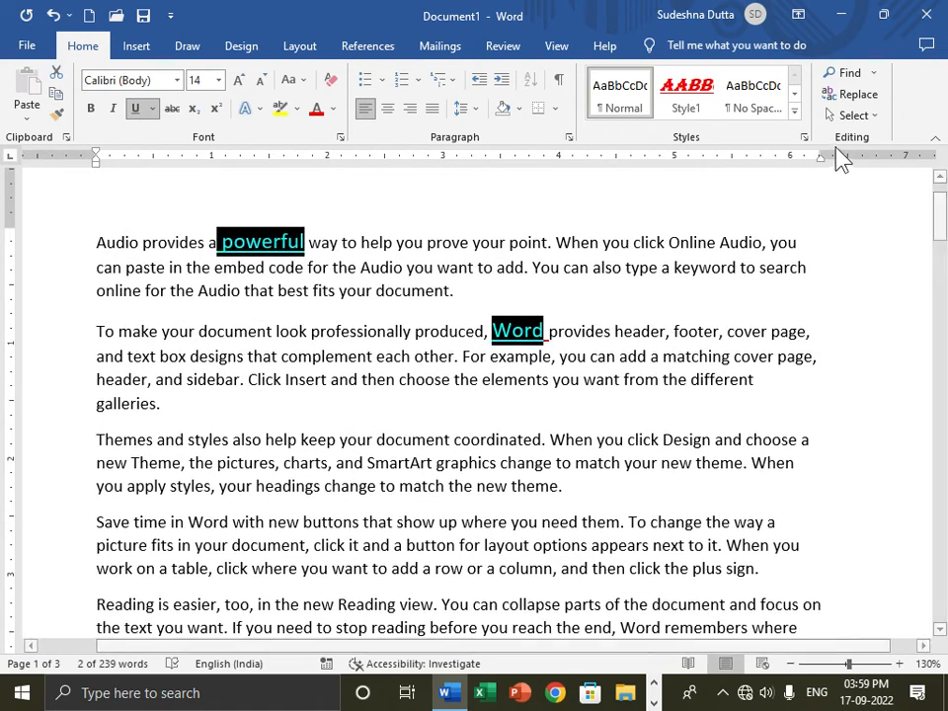
click(586, 293)
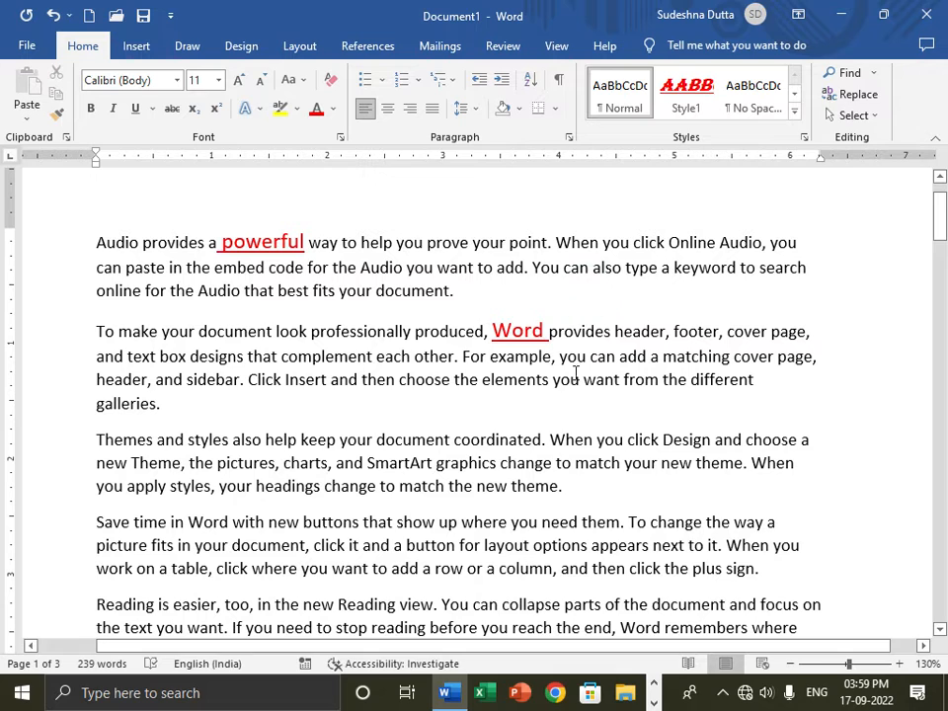
- Open the Selection pane and draw a wide rectangle below the last paragraph of text
click(873, 116)
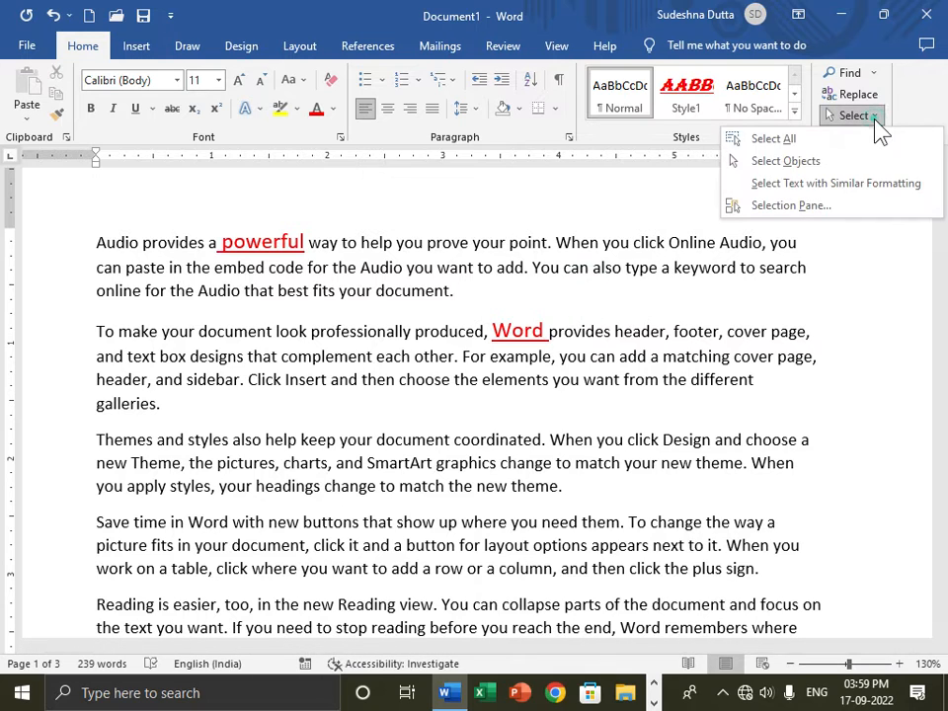
click(770, 206)
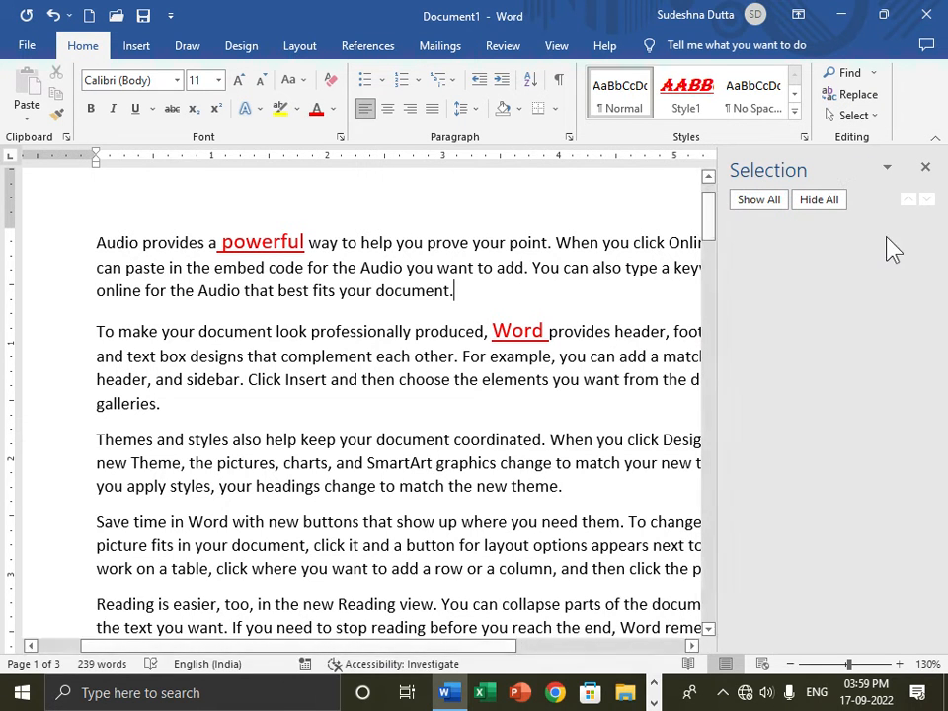
scroll(483, 264, down, 7)
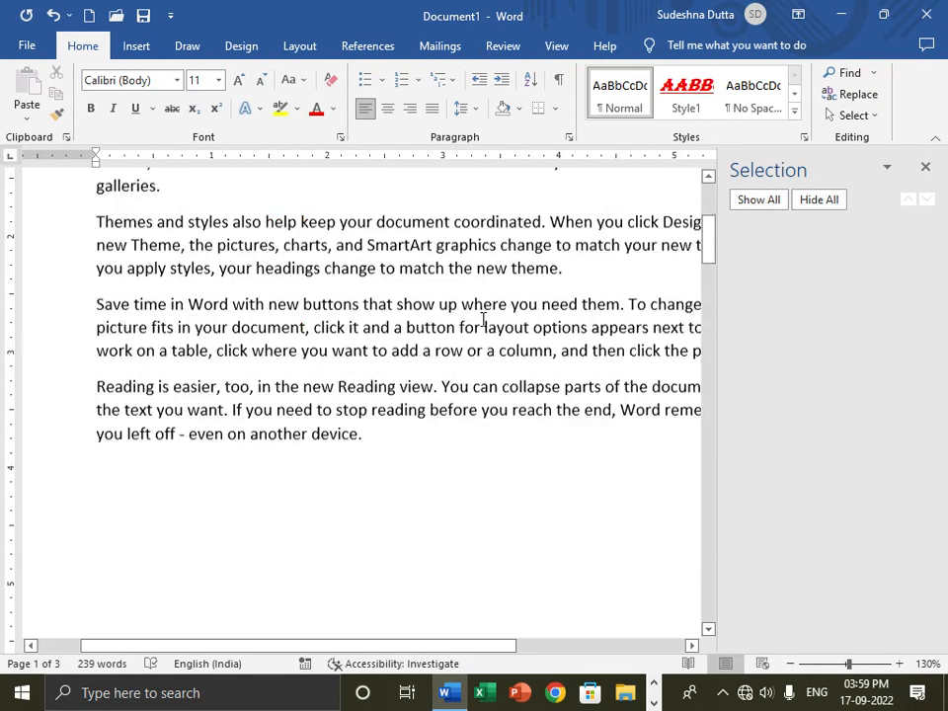
click(132, 50)
click(191, 75)
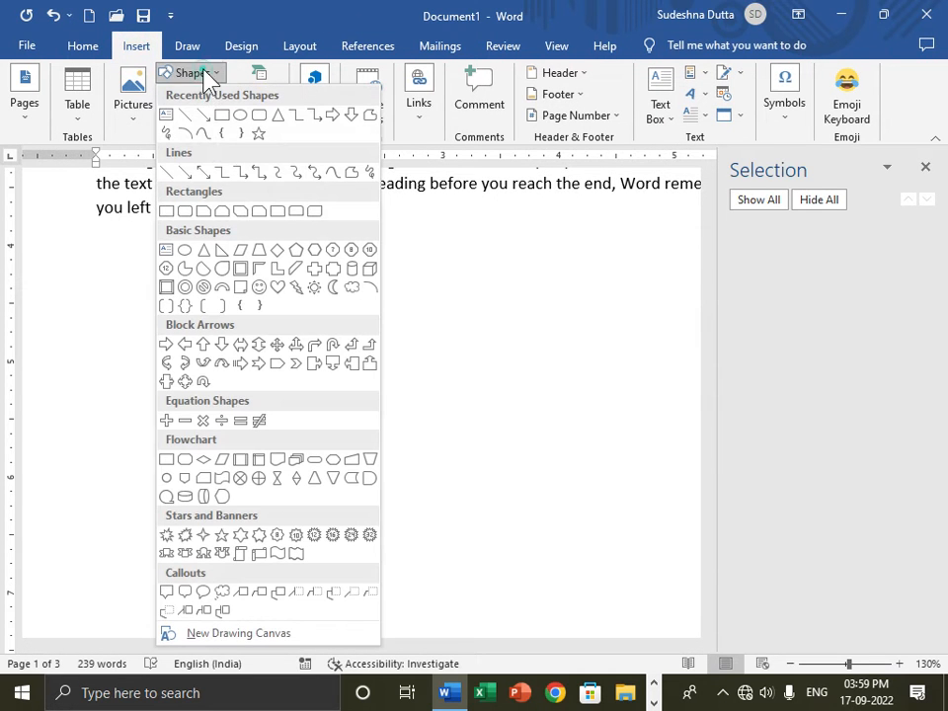
click(168, 211)
drag(129, 317, 395, 428)
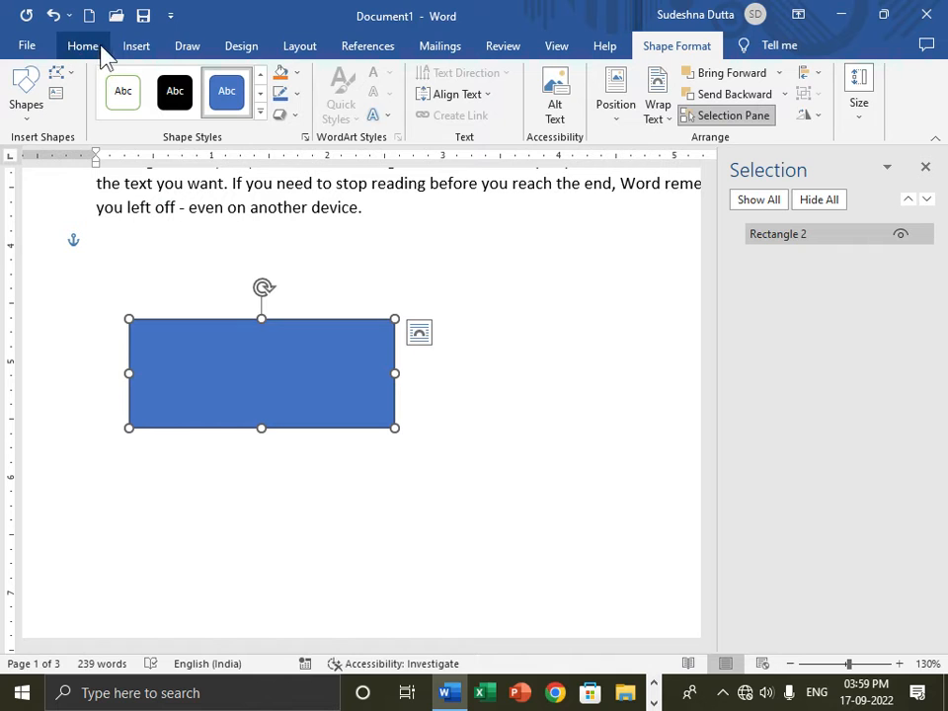
- Draw a Smiley Face shape beside the rectangle, to its right
click(132, 47)
click(195, 73)
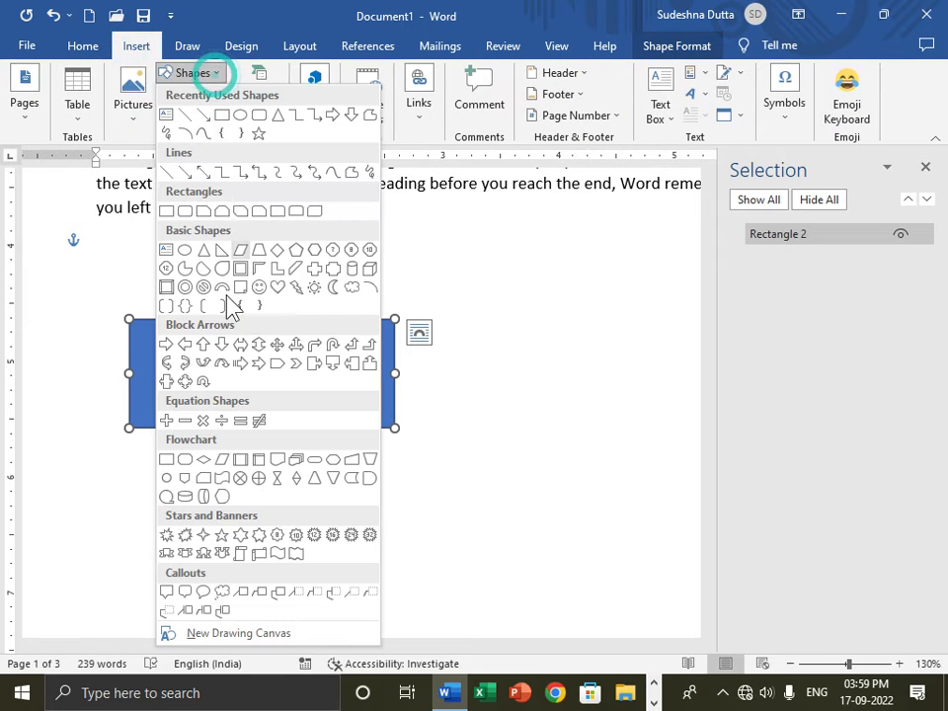
click(269, 299)
mouse_move(490, 304)
mouse_down()
mouse_move(654, 478)
mouse_move(664, 448)
mouse_up()
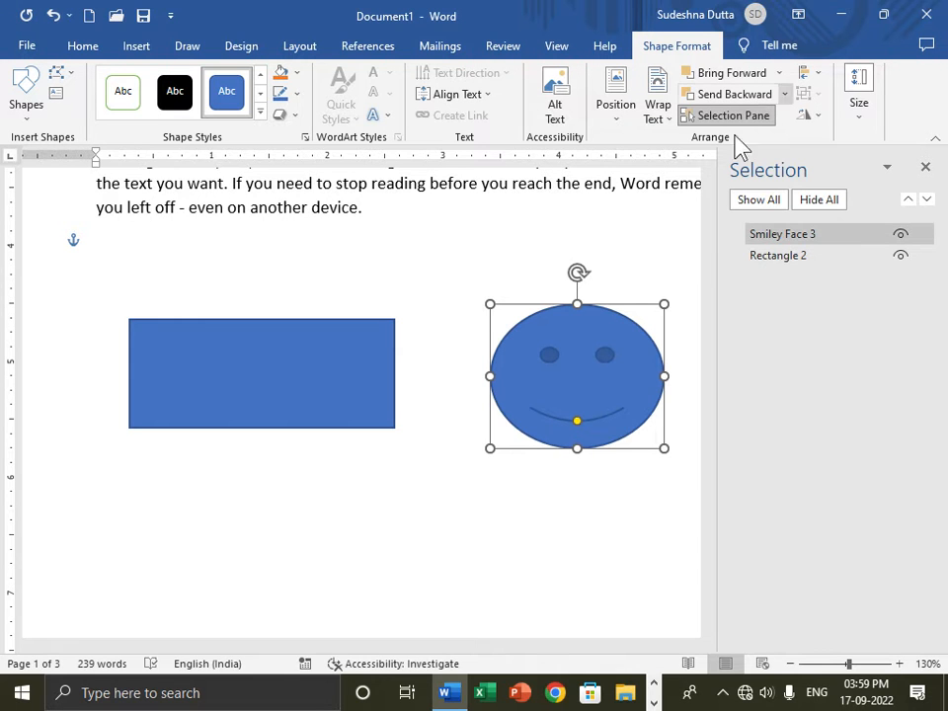
- Hide all shapes through the Selection pane, then show the smiley face and the rectangle again individually
click(823, 202)
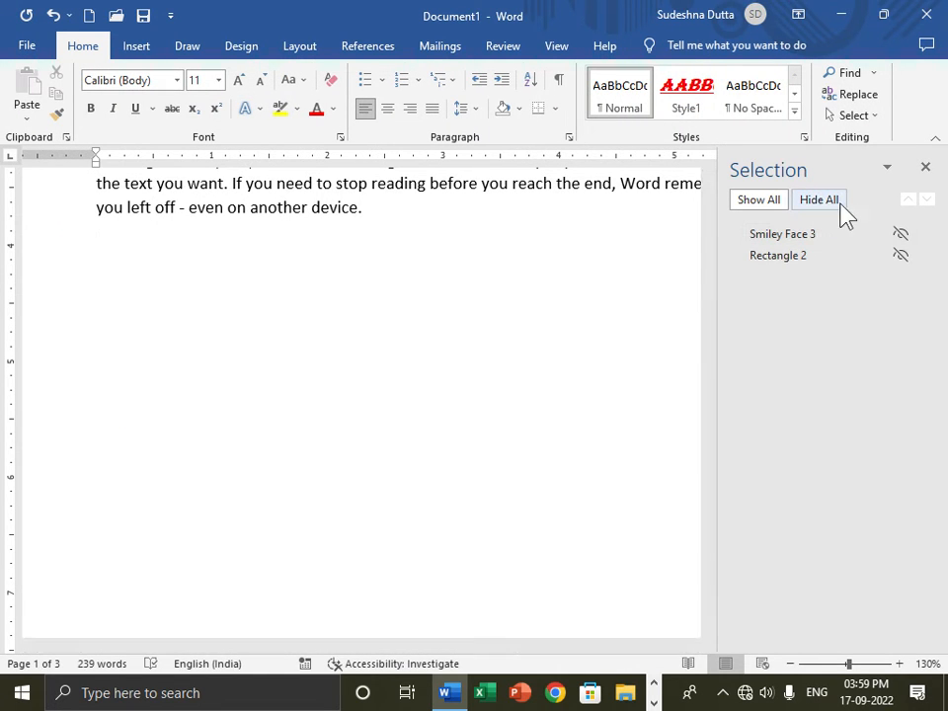
click(900, 234)
click(900, 256)
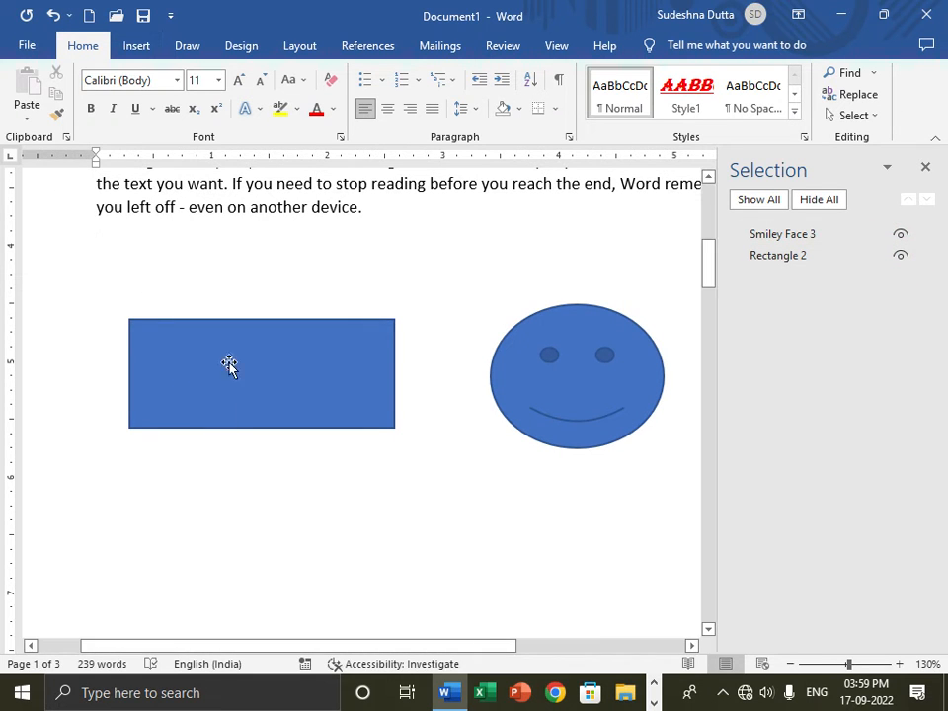
click(890, 170)
click(859, 193)
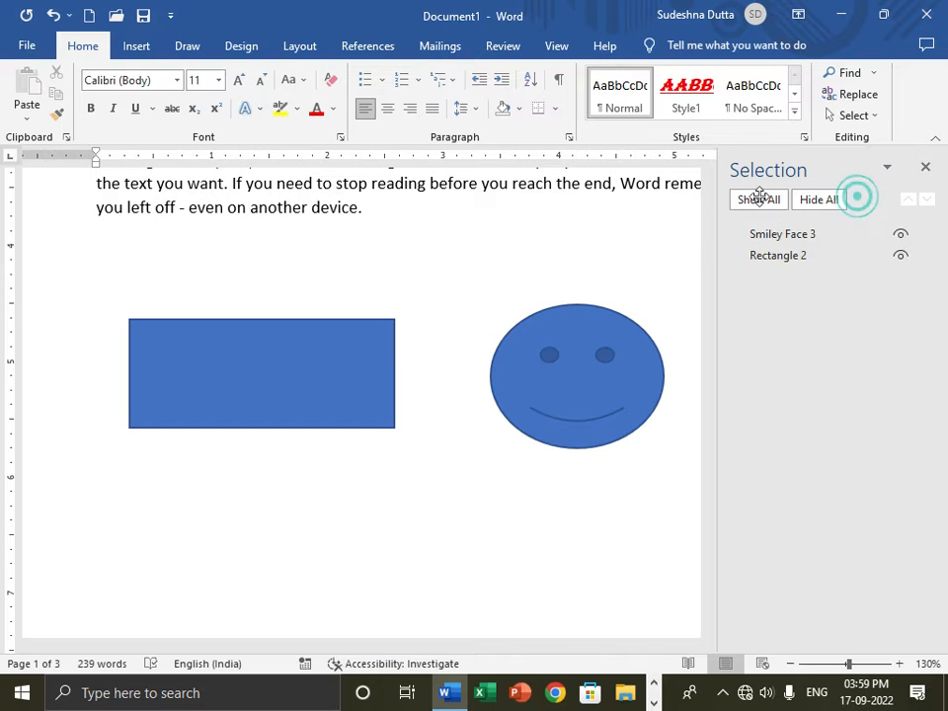
key(Escape)
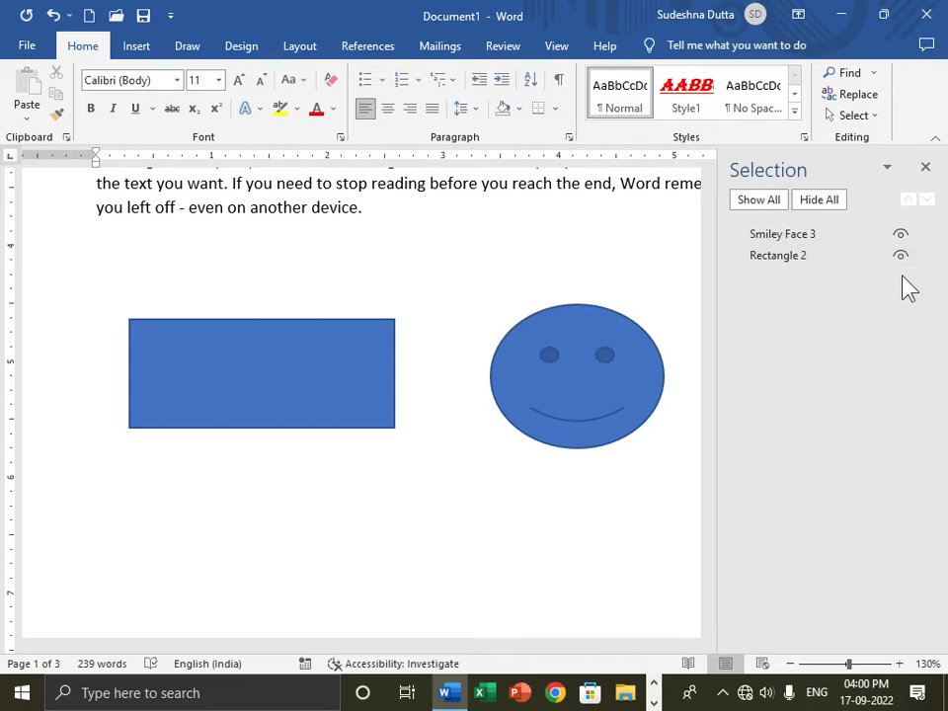
- Make the Selection pane narrower with its Resize option, then close the pane
click(887, 168)
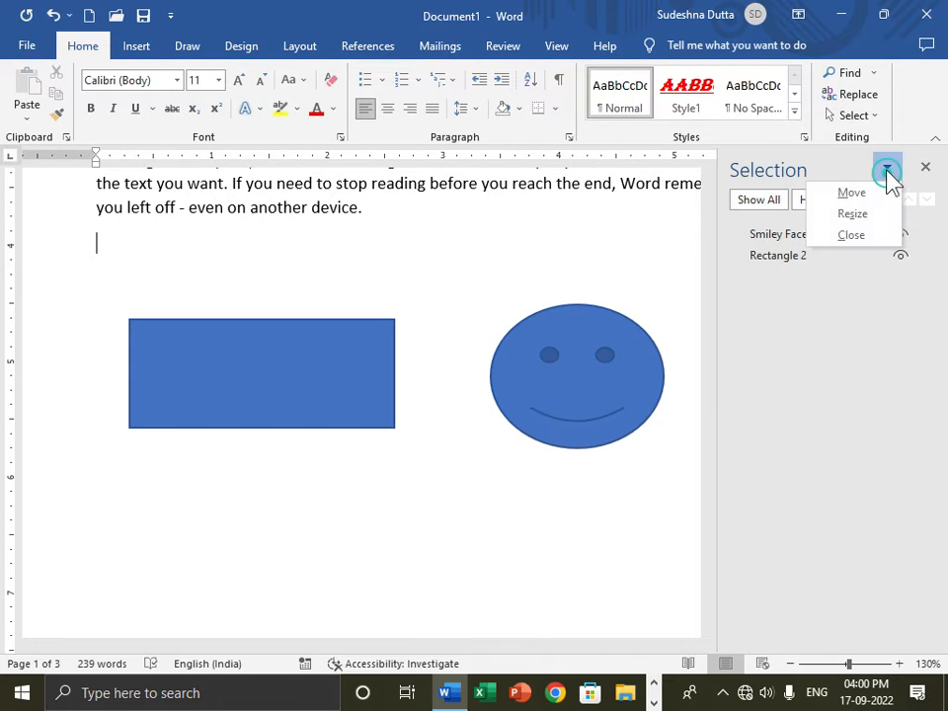
click(866, 212)
drag(561, 511, 857, 455)
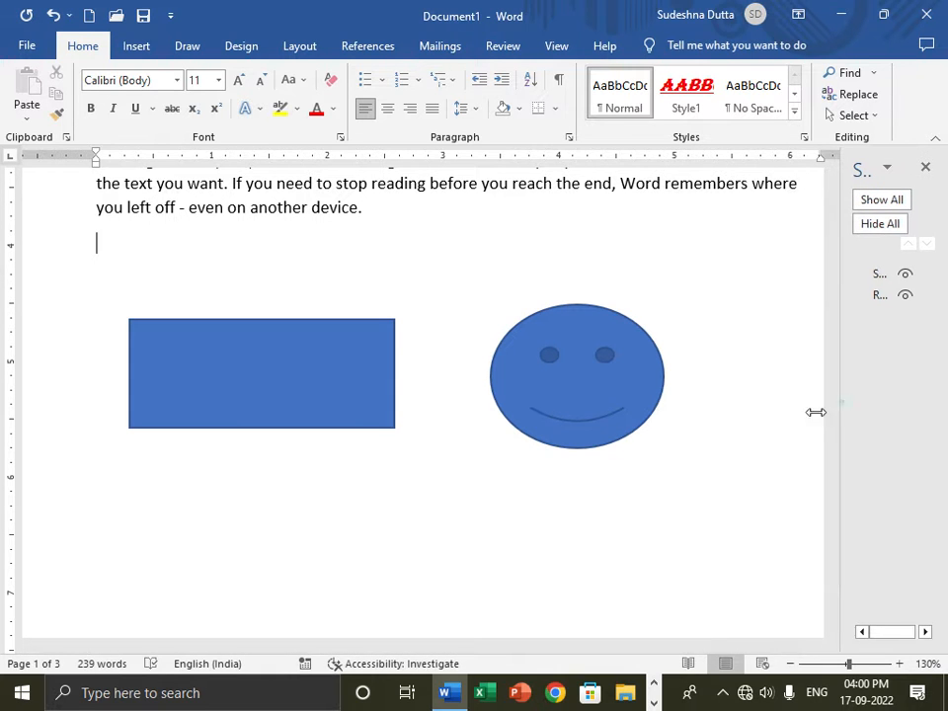
click(841, 398)
click(887, 169)
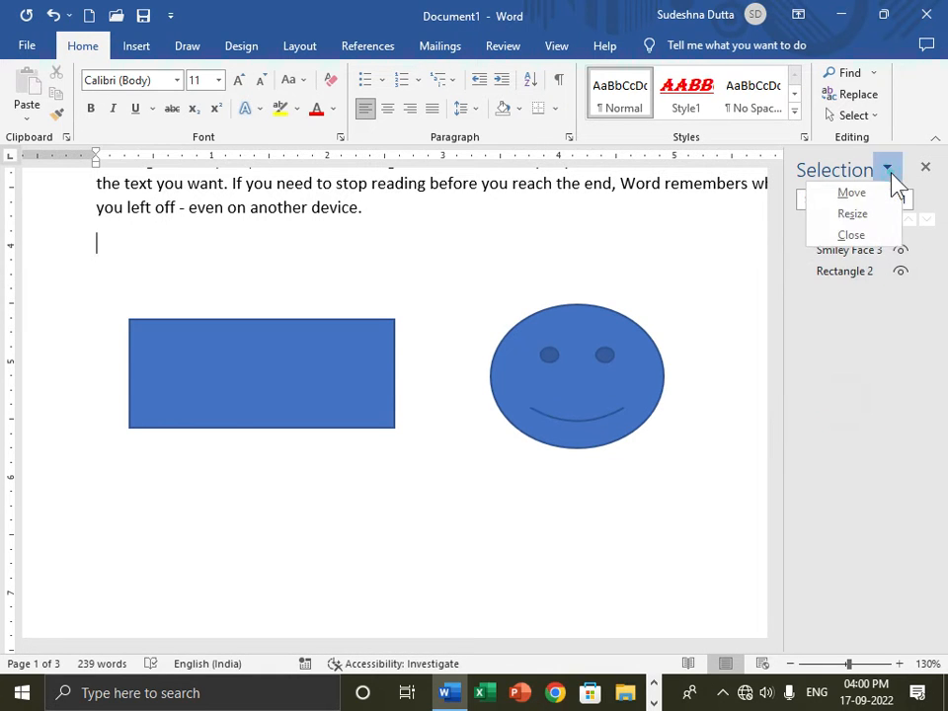
click(863, 238)
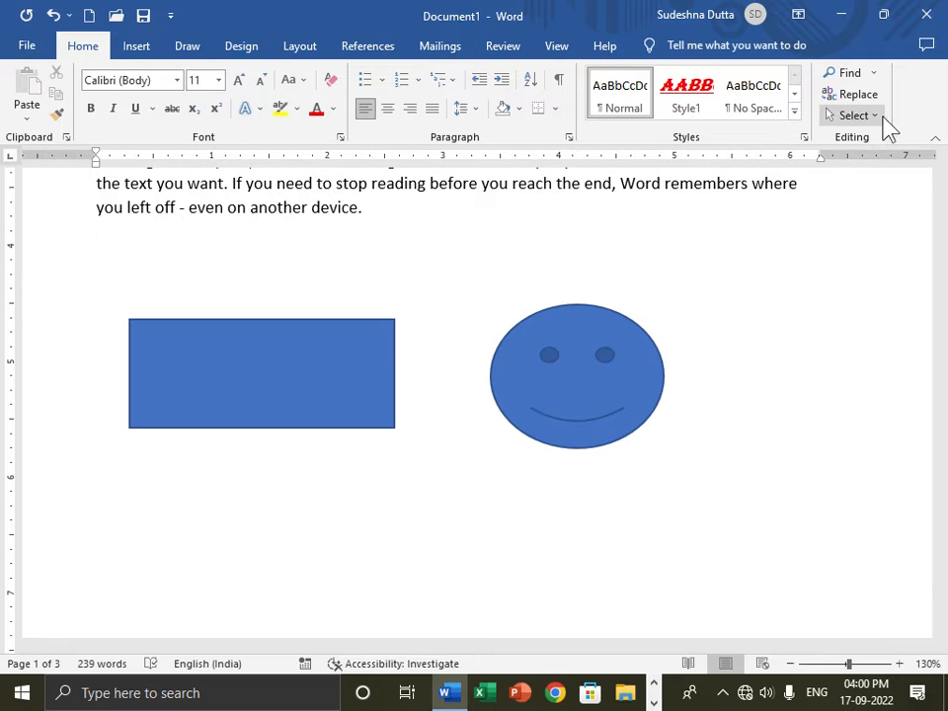
- Reopen the Selection pane, hide and show the smiley face again, and hide the rectangle
click(873, 117)
click(794, 207)
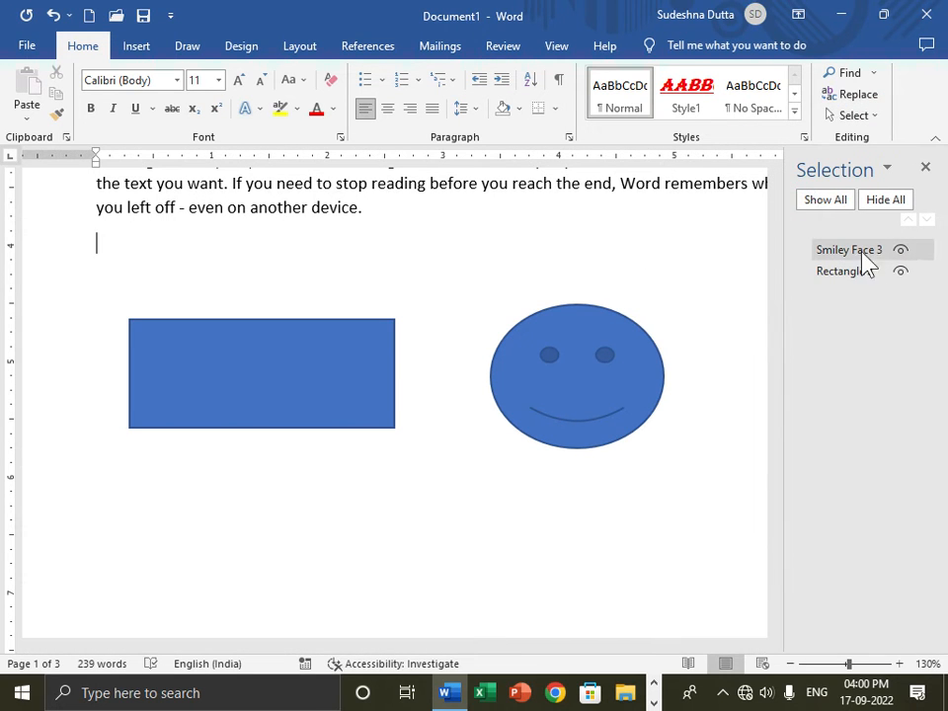
click(901, 251)
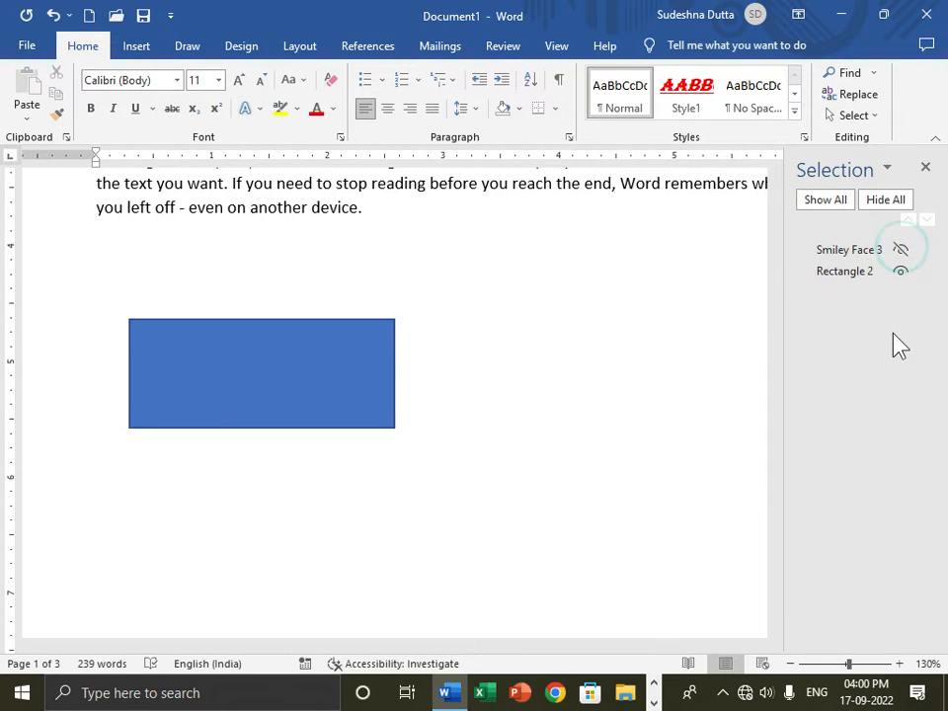
click(900, 253)
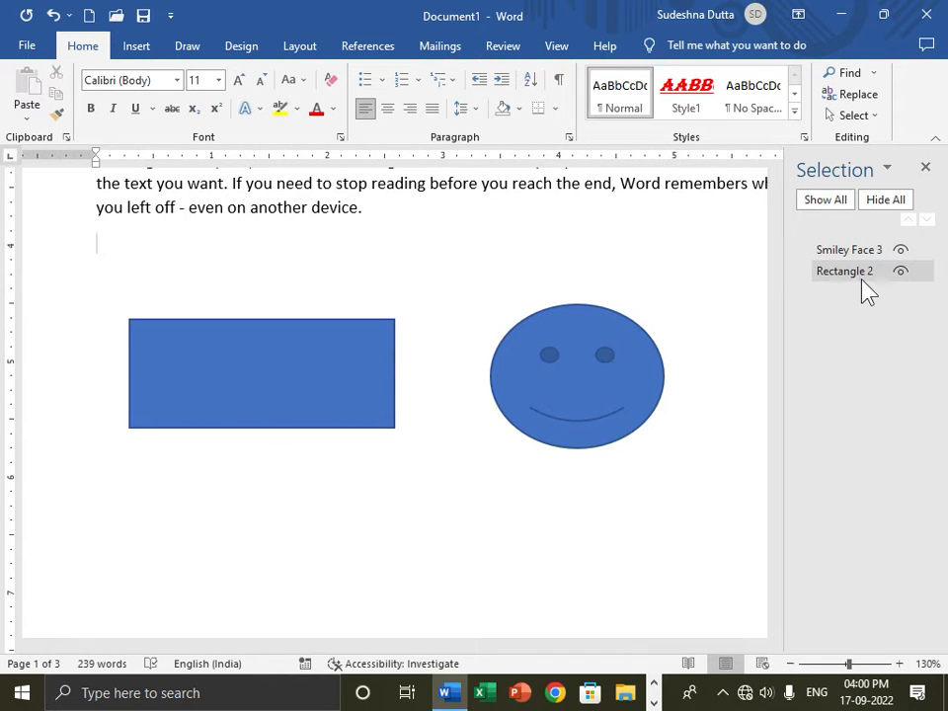
click(895, 270)
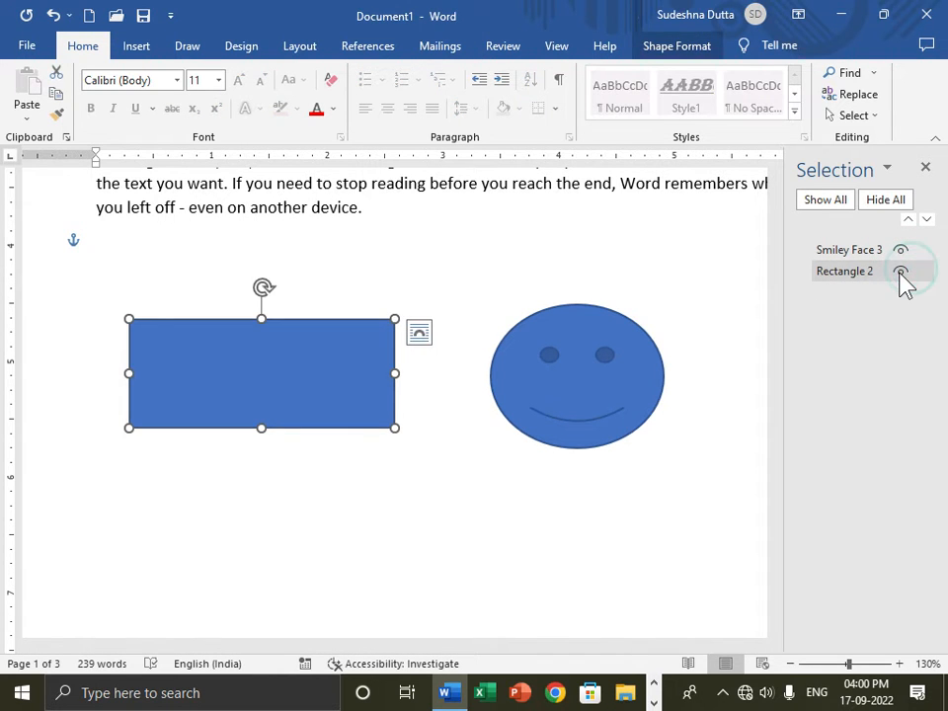
click(899, 270)
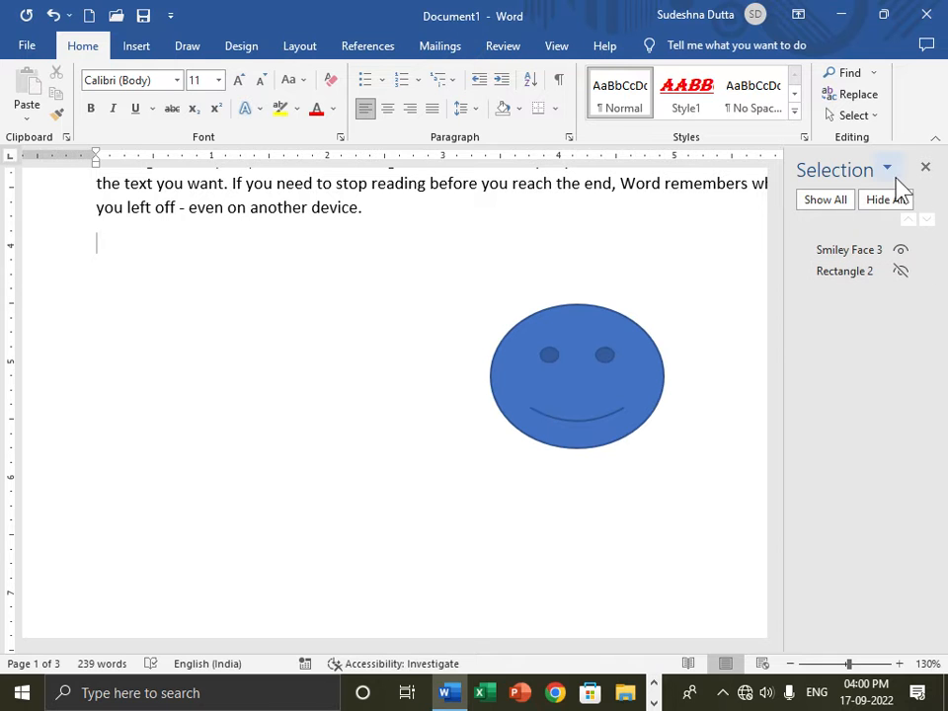
- Close the Selection pane and delete the smiley face shape from the document
click(926, 169)
click(597, 356)
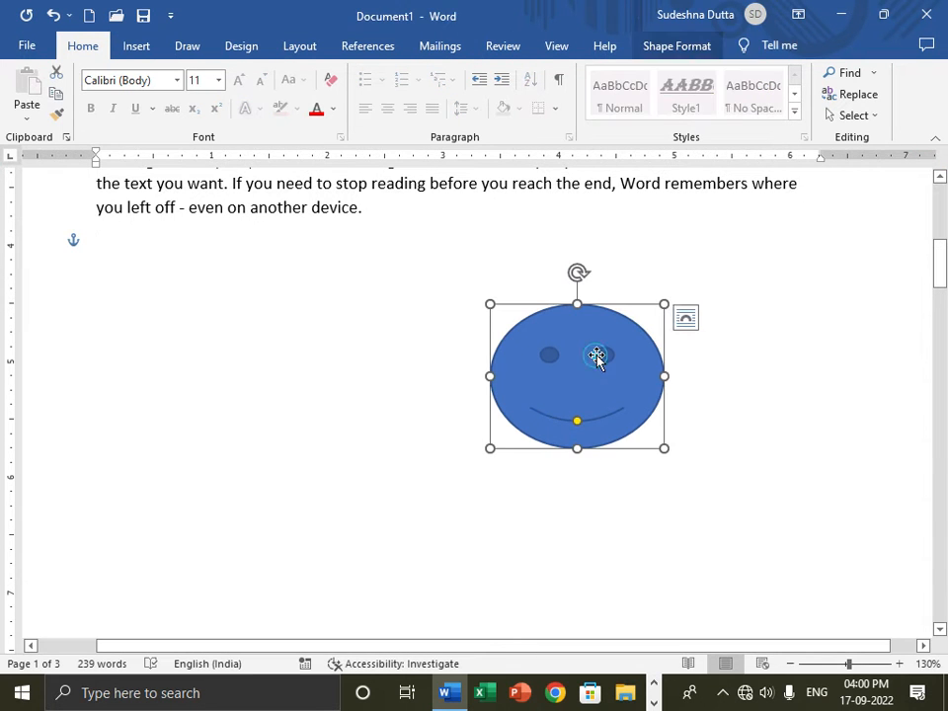
key(Delete)
- Copy the word "Audio" at the start of the first paragraph and display the Clipboard pane
scroll(358, 341, up, 8)
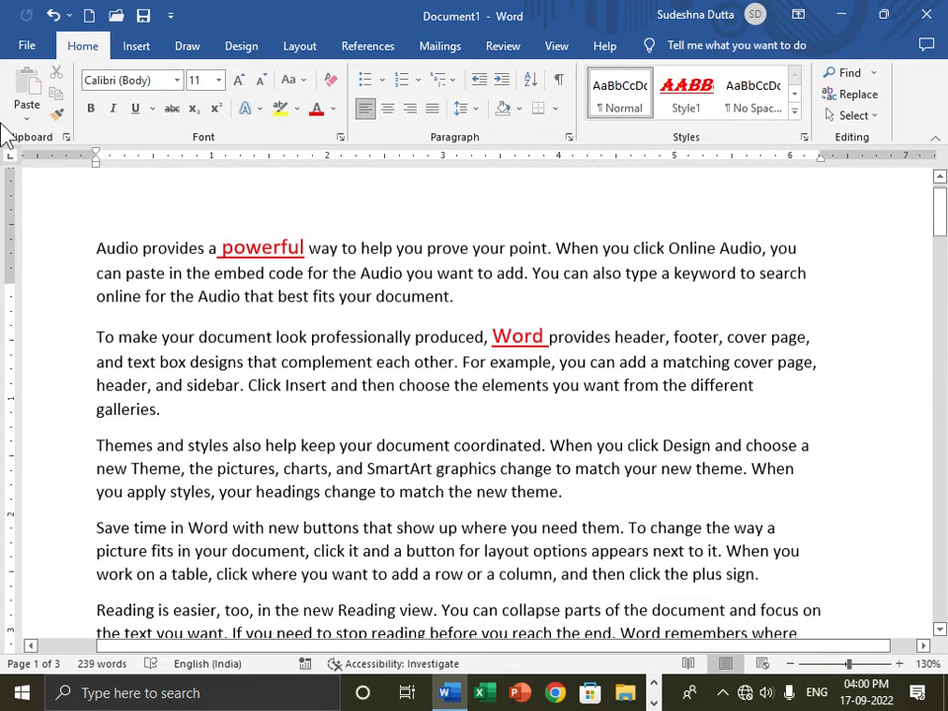
click(65, 138)
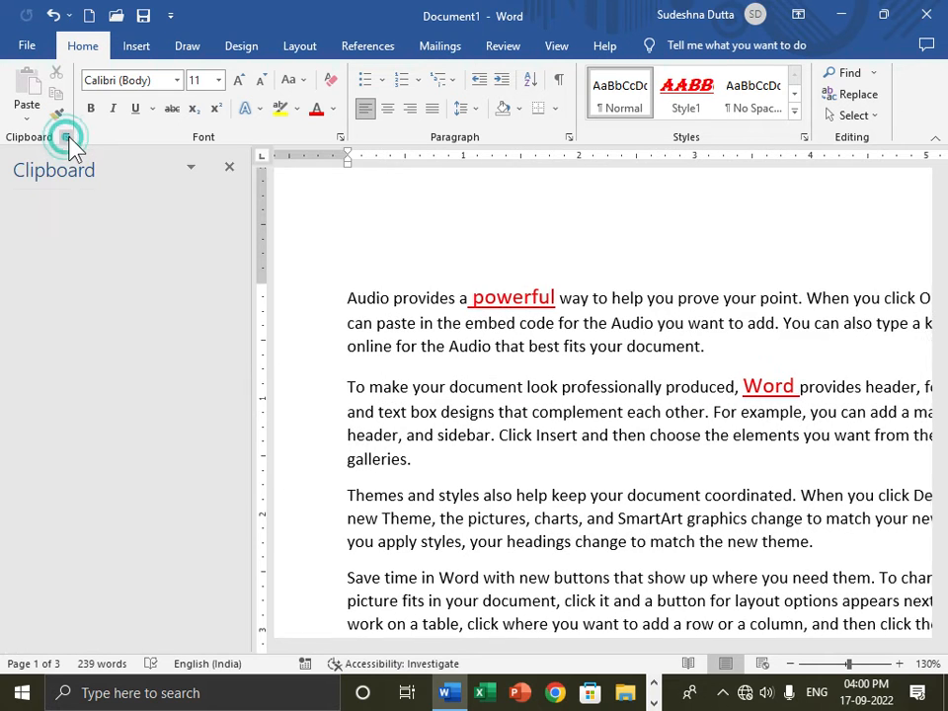
click(228, 167)
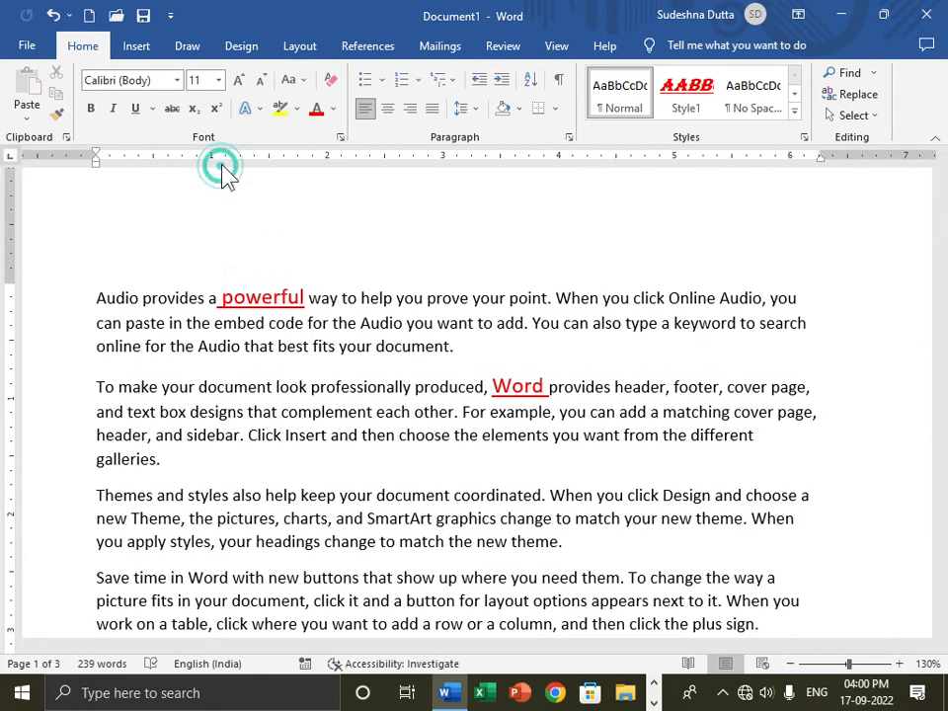
drag(142, 299, 86, 295)
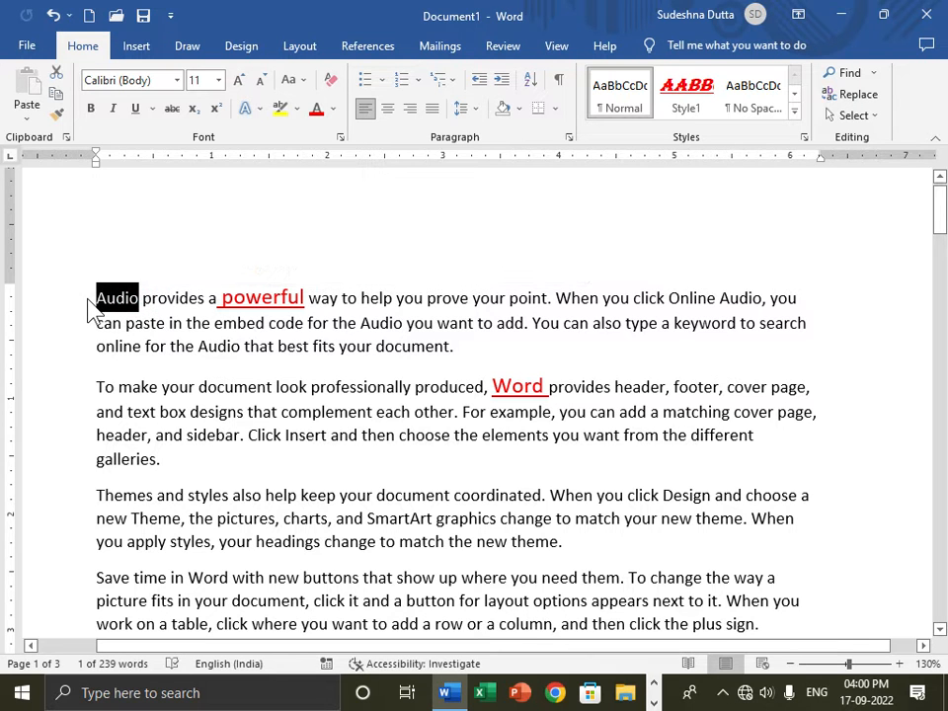
key(ctrl+c)
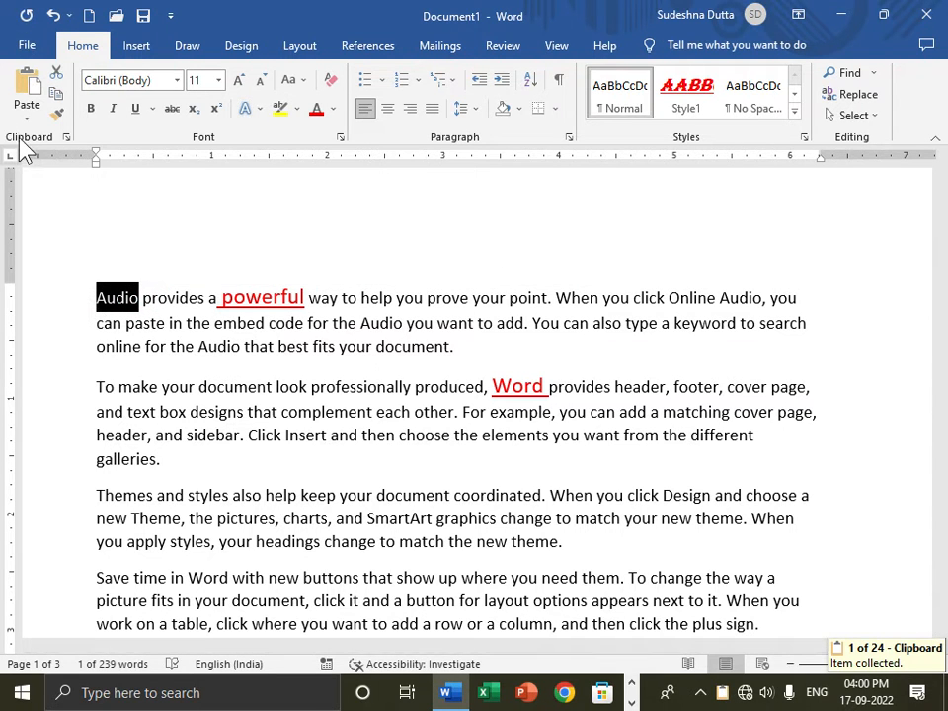
click(65, 138)
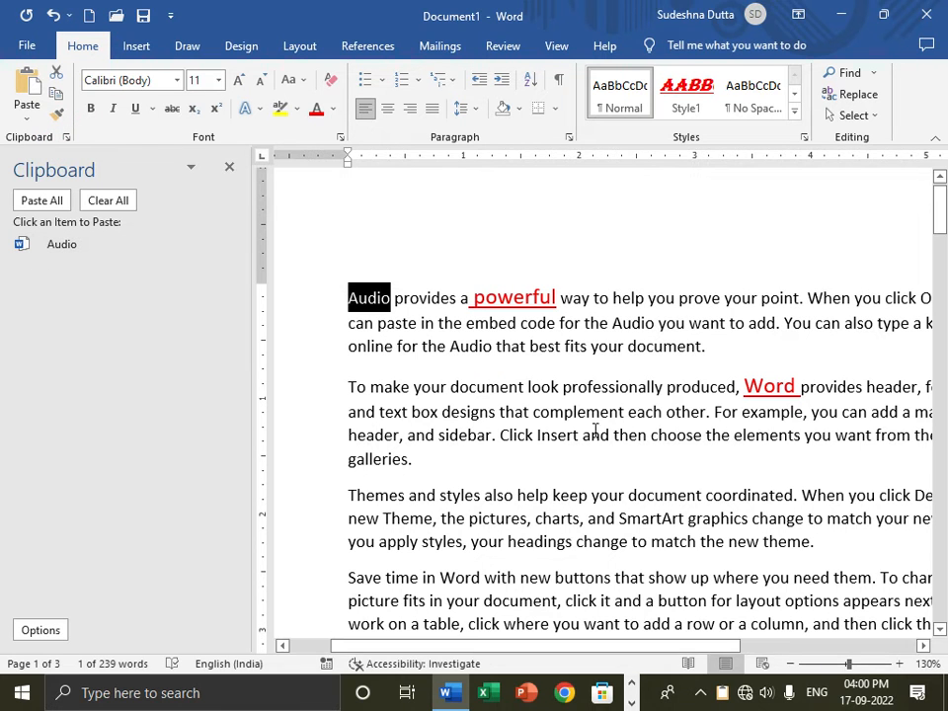
- Copy "Click Insert and then" from the second paragraph and "even on another device" from the last paragraph to the clipboard
drag(648, 436, 498, 435)
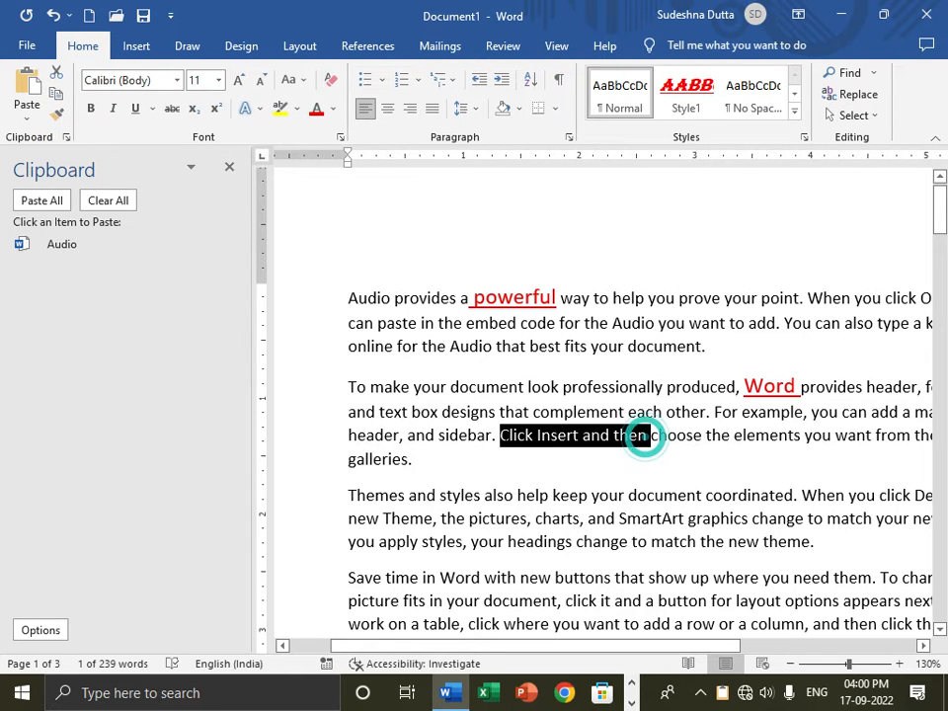
key(ctrl+c)
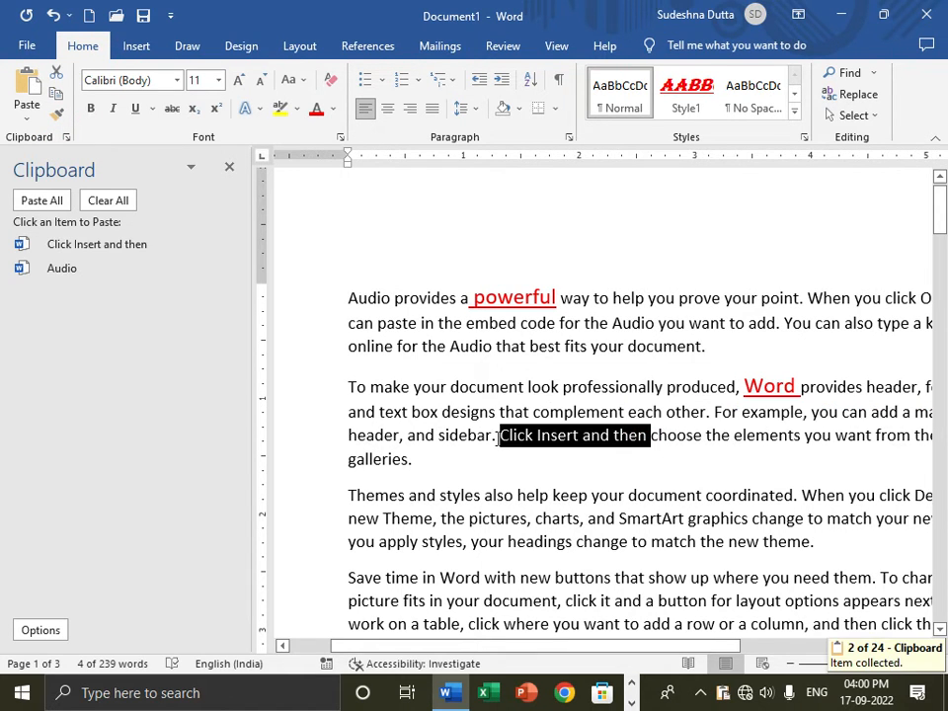
scroll(497, 436, down, 5)
drag(441, 430, 609, 429)
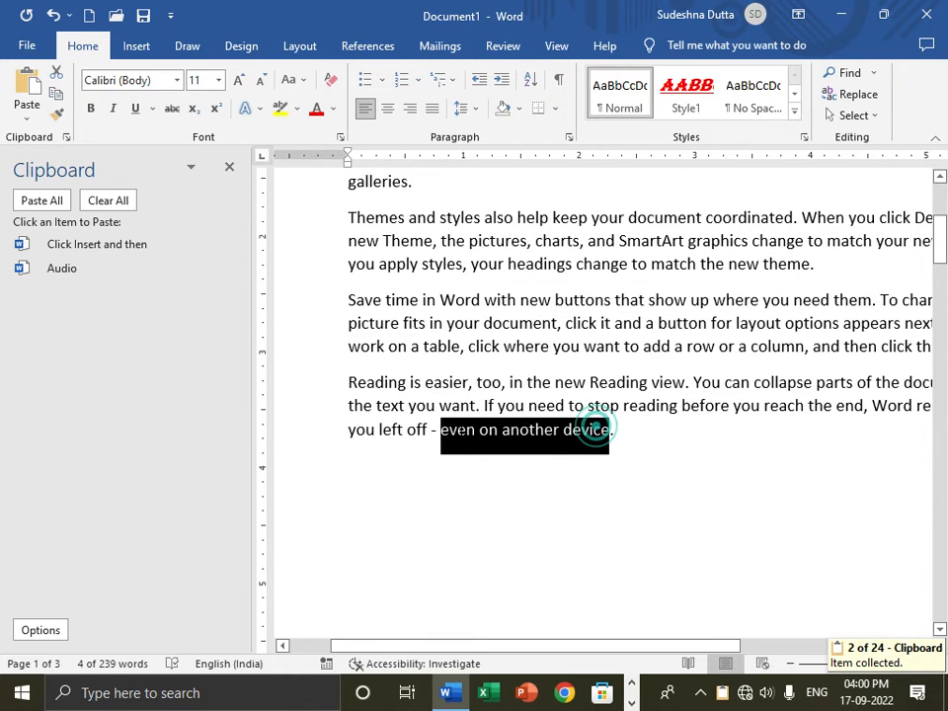
key(ctrl+c)
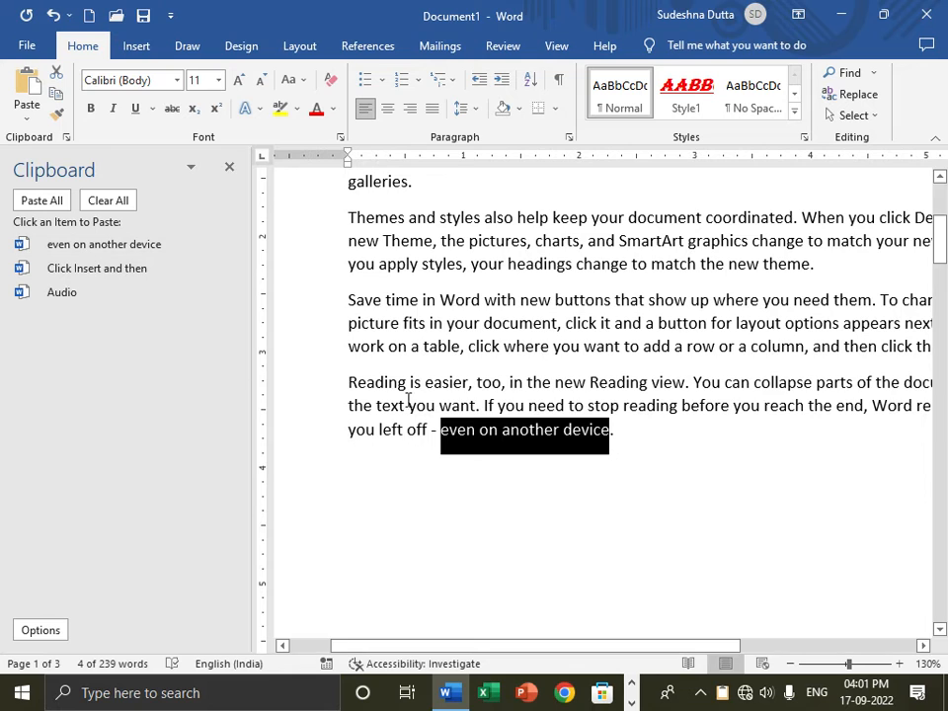
- Paste the clipboard items "even on another device", "Click Insert and then" and "Audio" one by one at the start of page 2
scroll(413, 387, down, 10)
scroll(411, 522, down, 5)
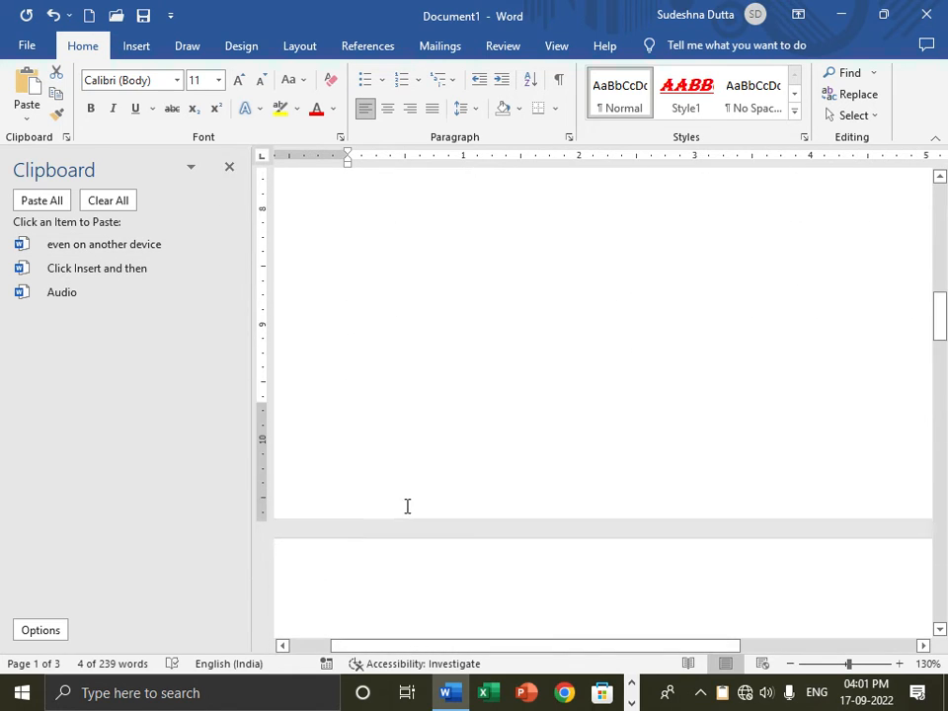
click(374, 496)
click(59, 246)
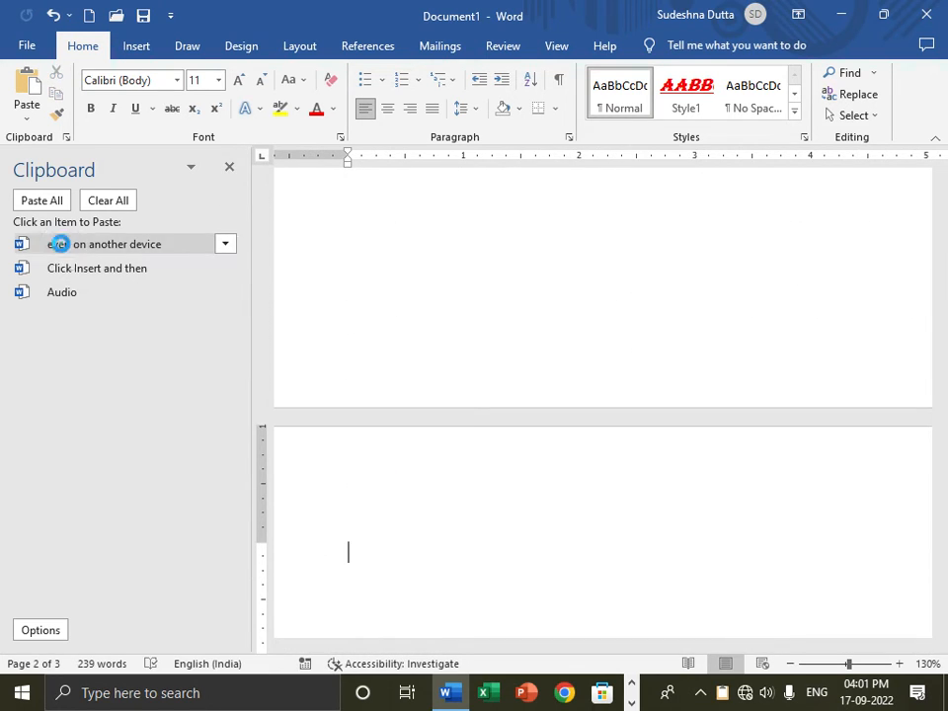
click(70, 269)
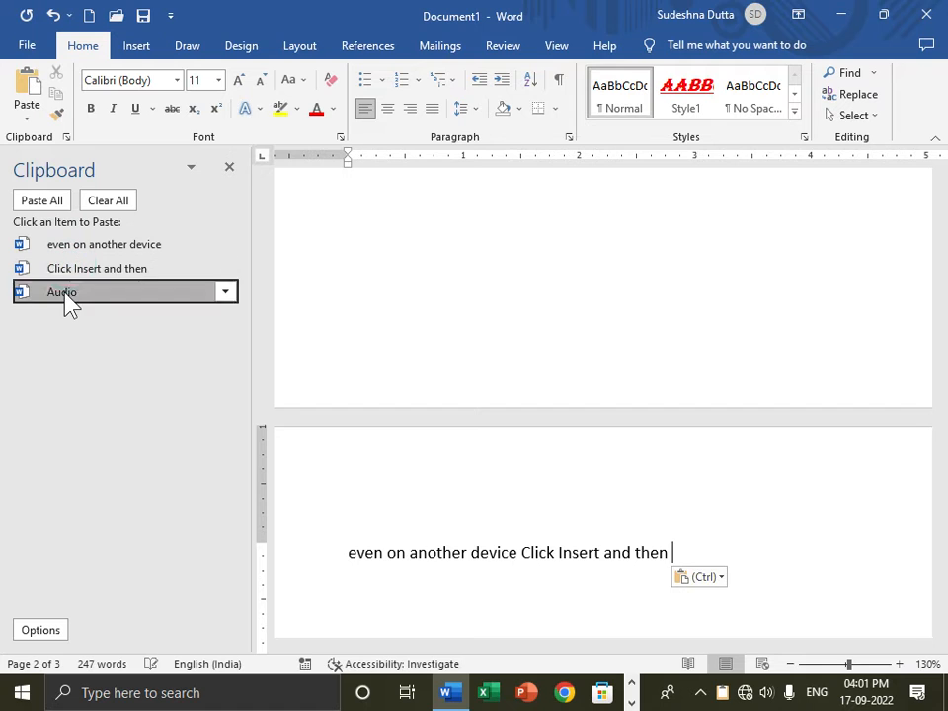
click(65, 293)
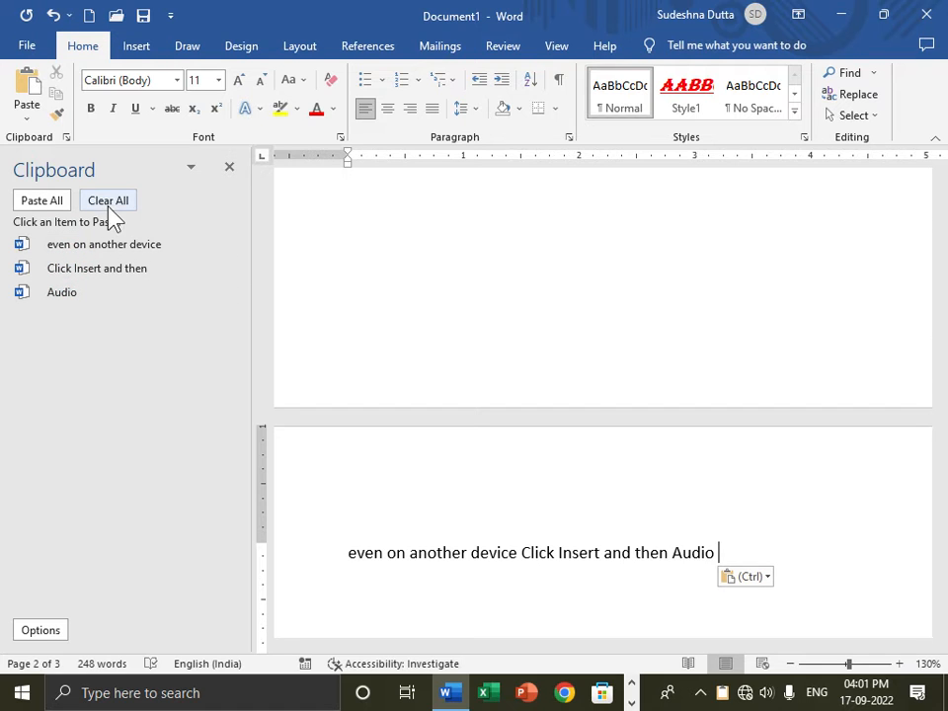
- Start a new line below the pasted text on page 2 and paste all collected clipboard items there at once
scroll(487, 527, down, 3)
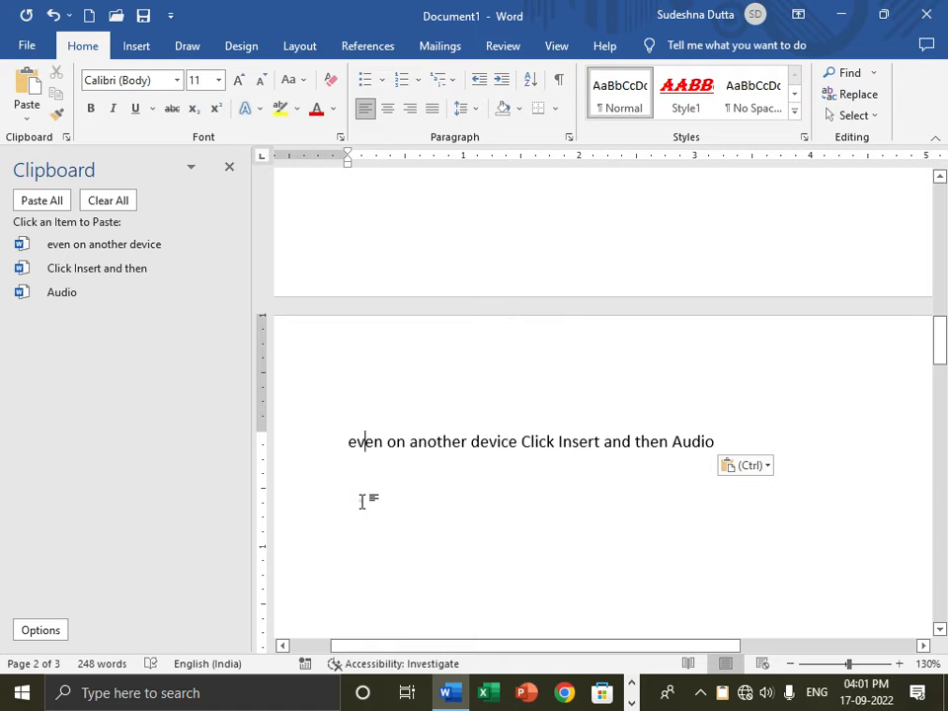
triple_click(361, 502)
click(369, 548)
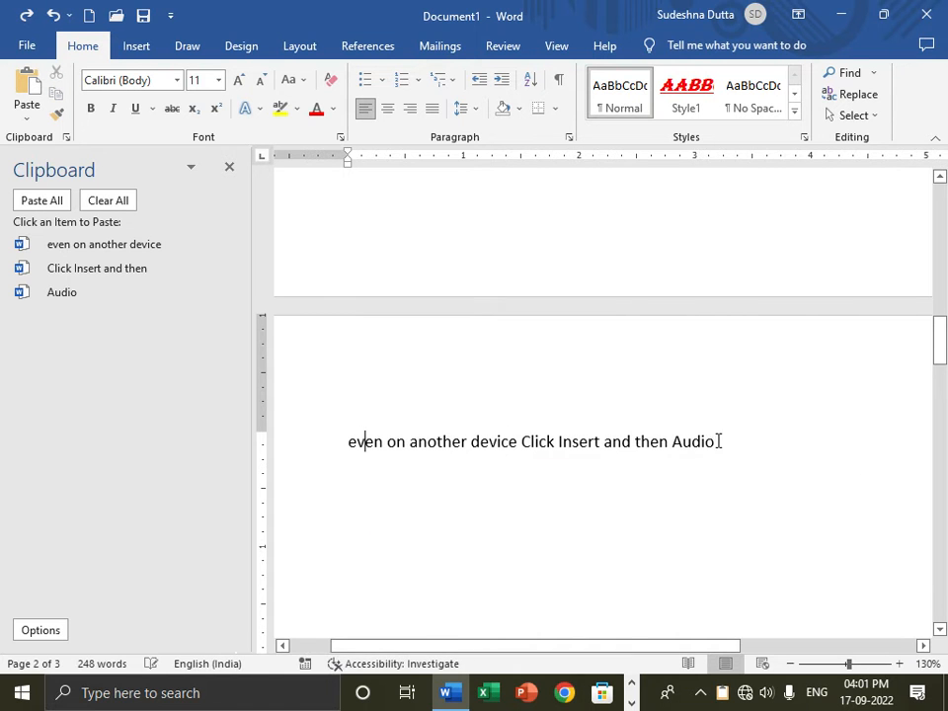
key(Return)
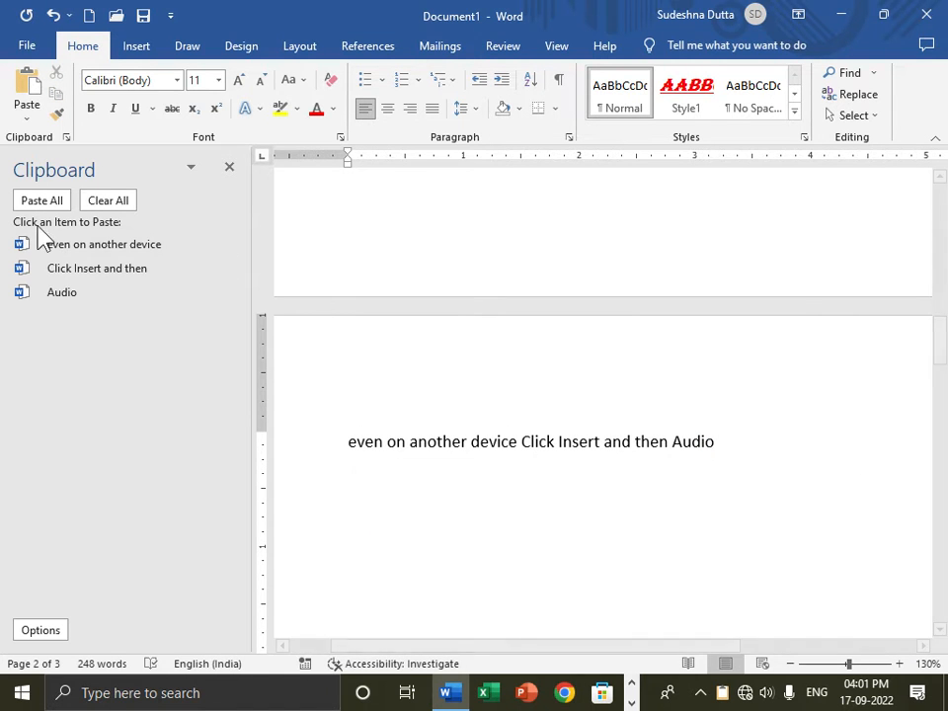
click(41, 201)
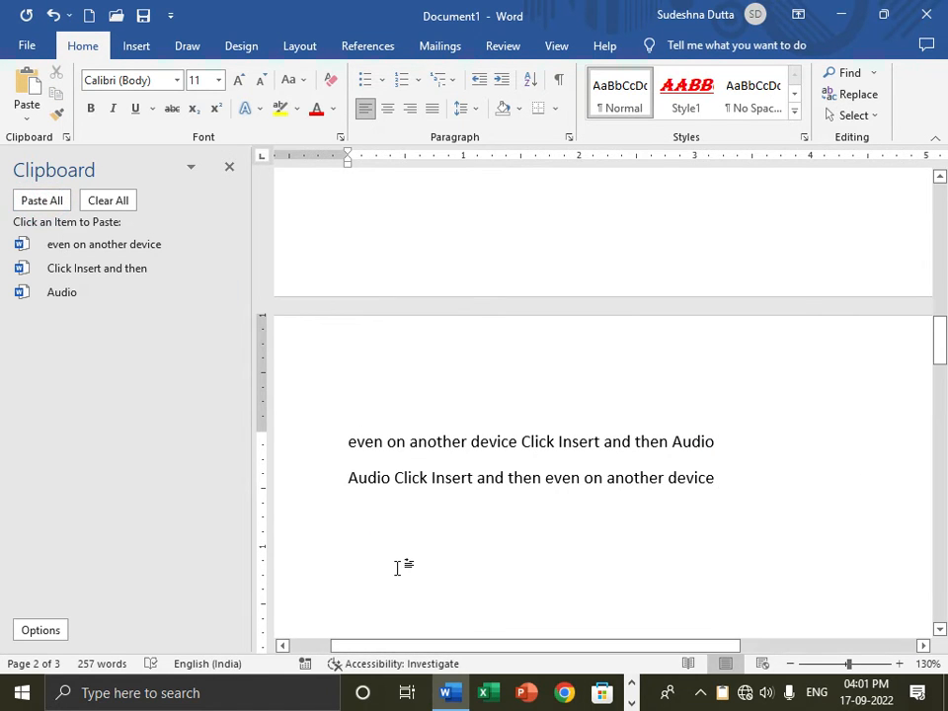
- Clear all items from the clipboard and close the Clipboard pane
click(124, 200)
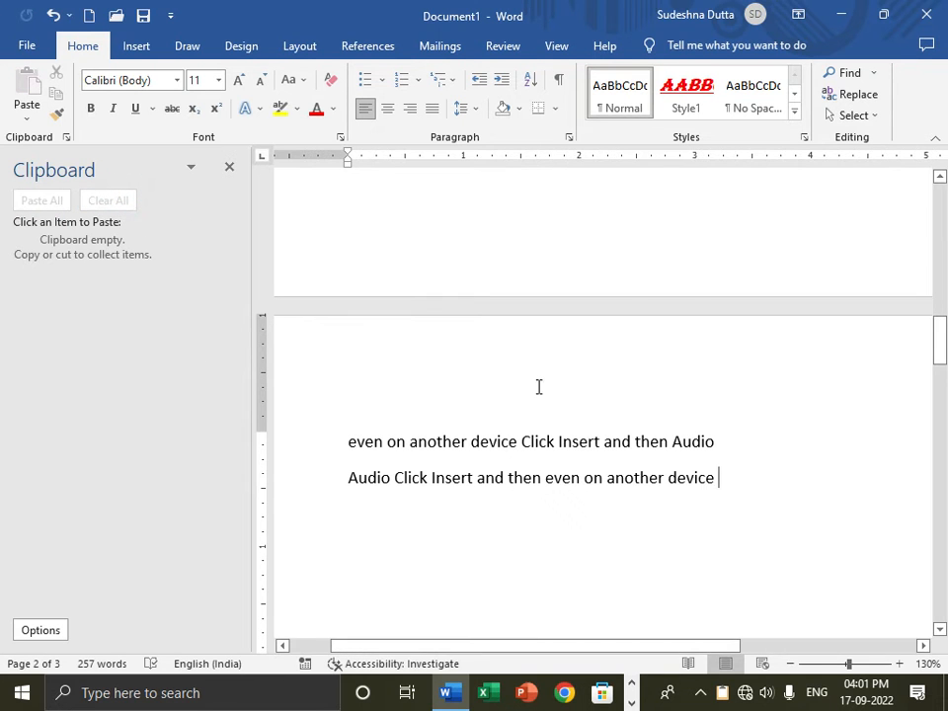
scroll(375, 445, up, 8)
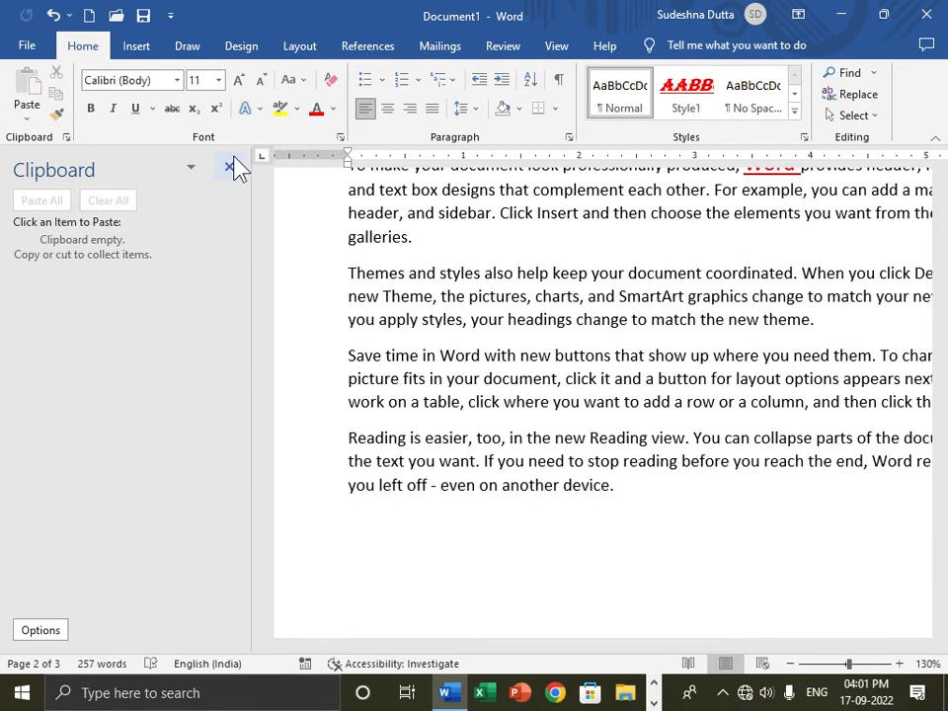
click(230, 166)
- Copy "device." from the end of the last paragraph and "Themes" from the third paragraph with the Clipboard pane closed
double_click(371, 494)
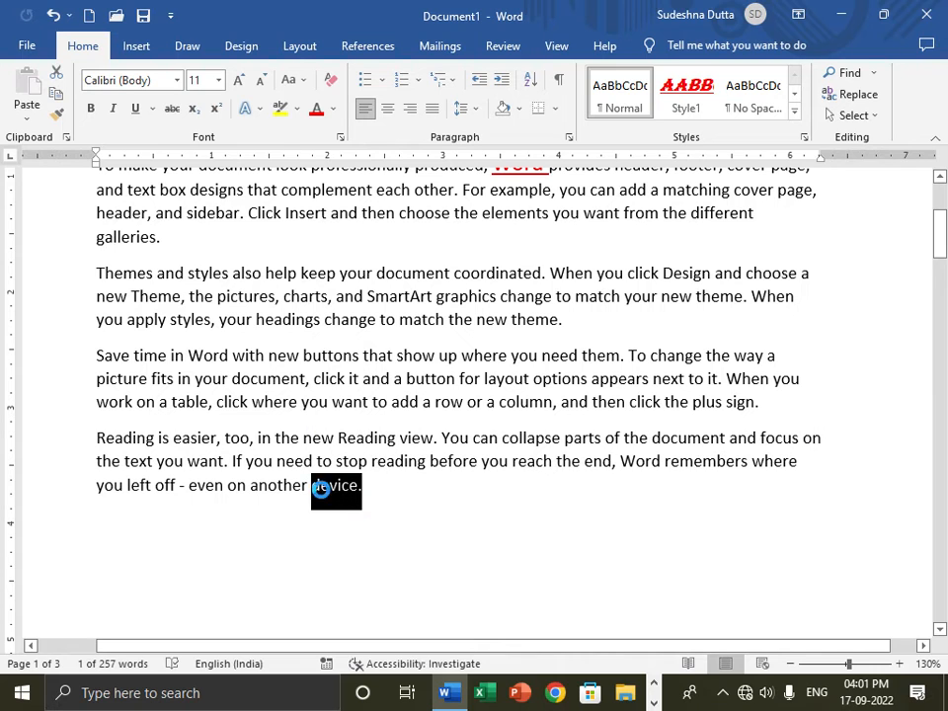
key(ctrl+c)
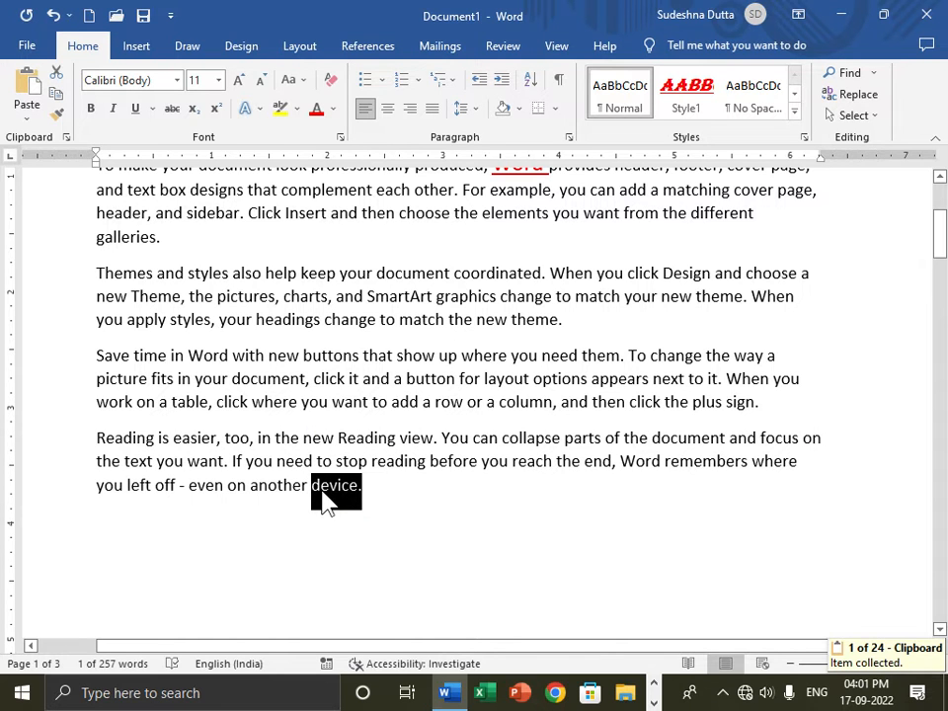
double_click(148, 275)
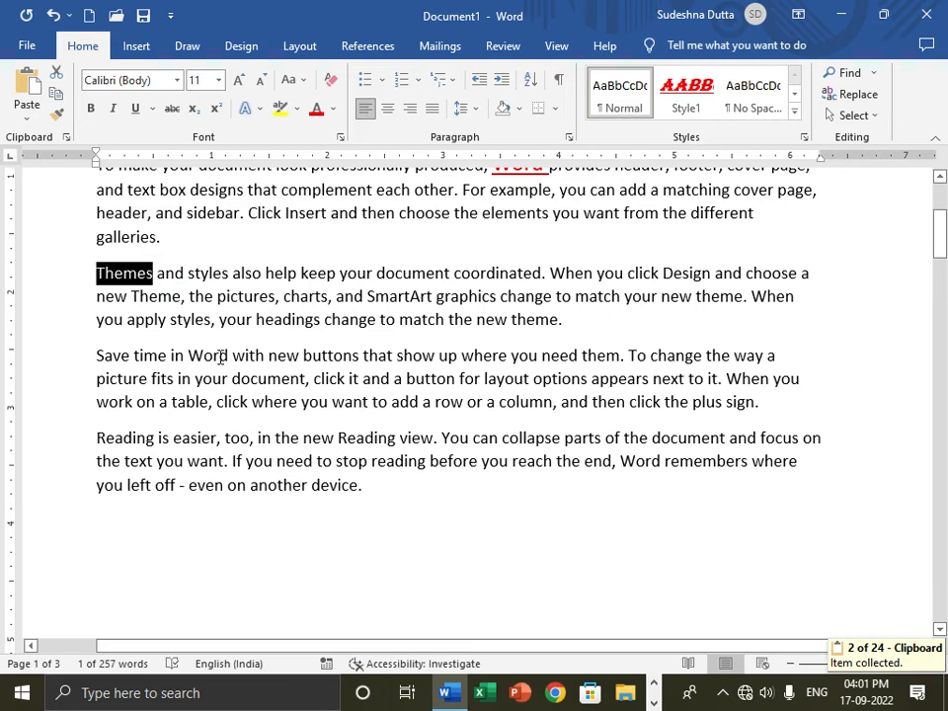
scroll(219, 358, down, 15)
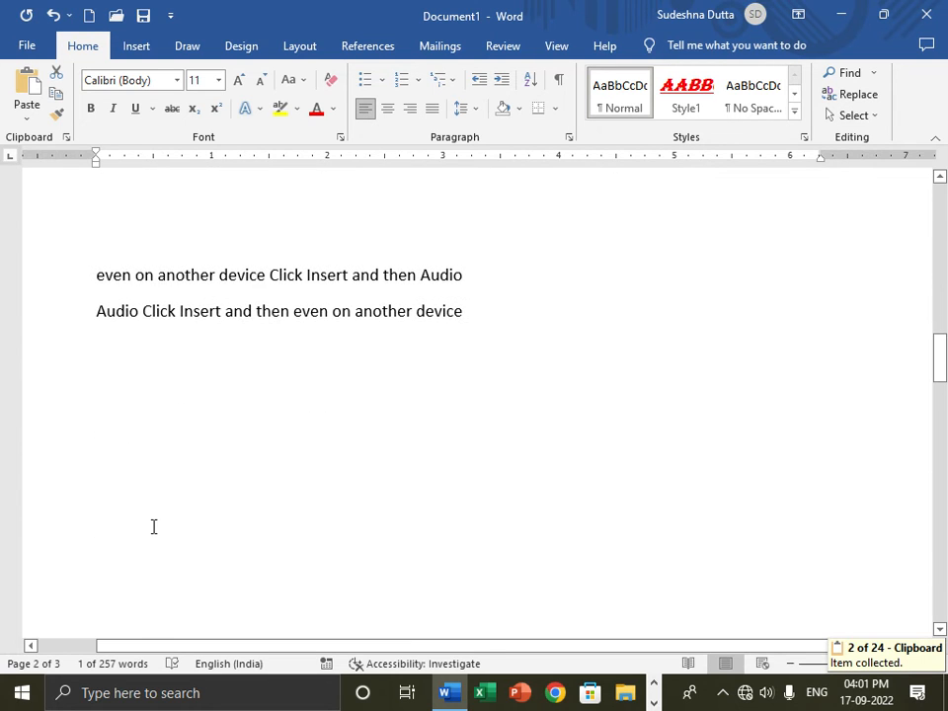
click(150, 525)
key(ctrl+v)
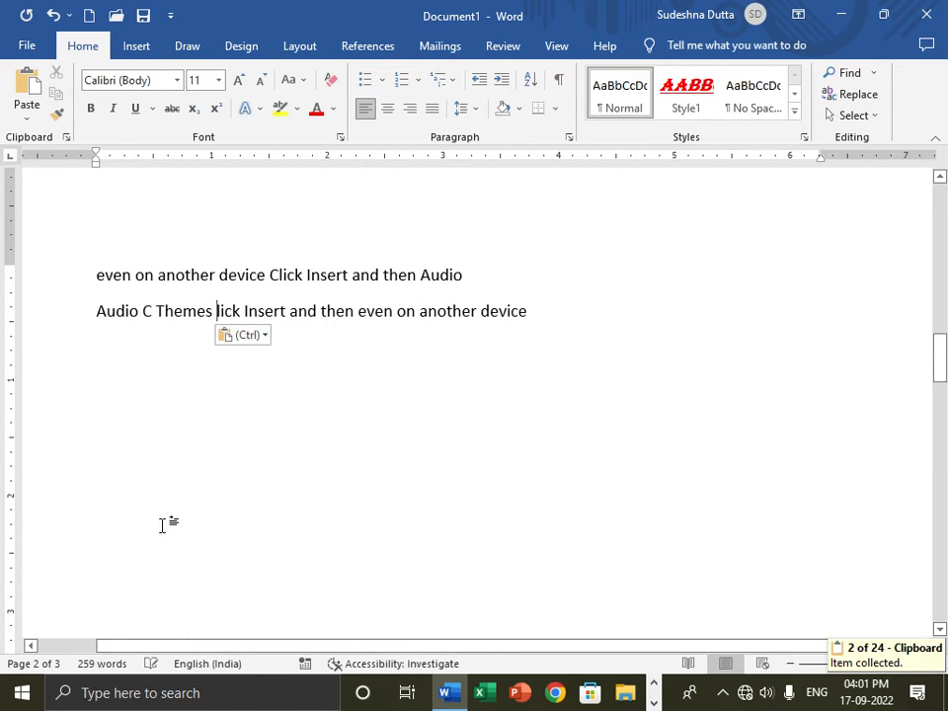
click(226, 456)
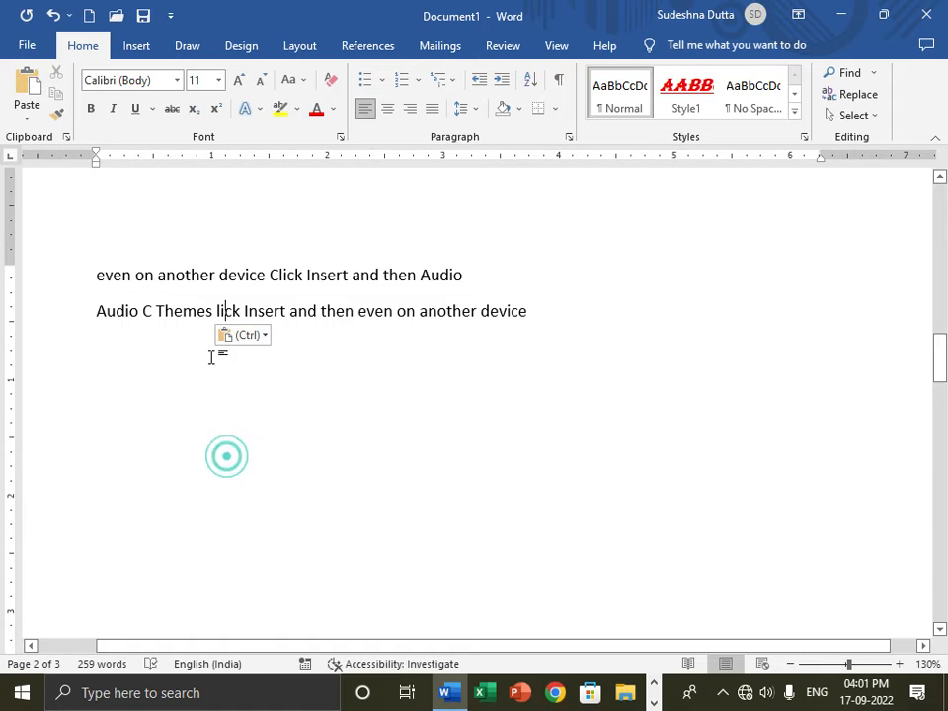
mouse_move(214, 312)
mouse_down()
mouse_move(180, 279)
mouse_move(205, 324)
mouse_up()
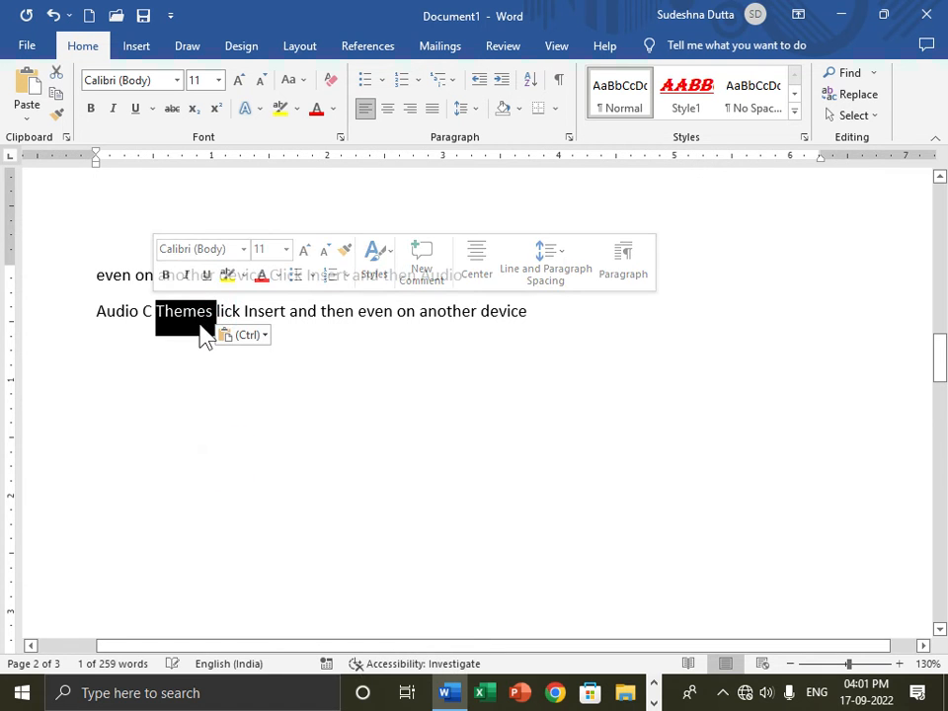
key(Delete)
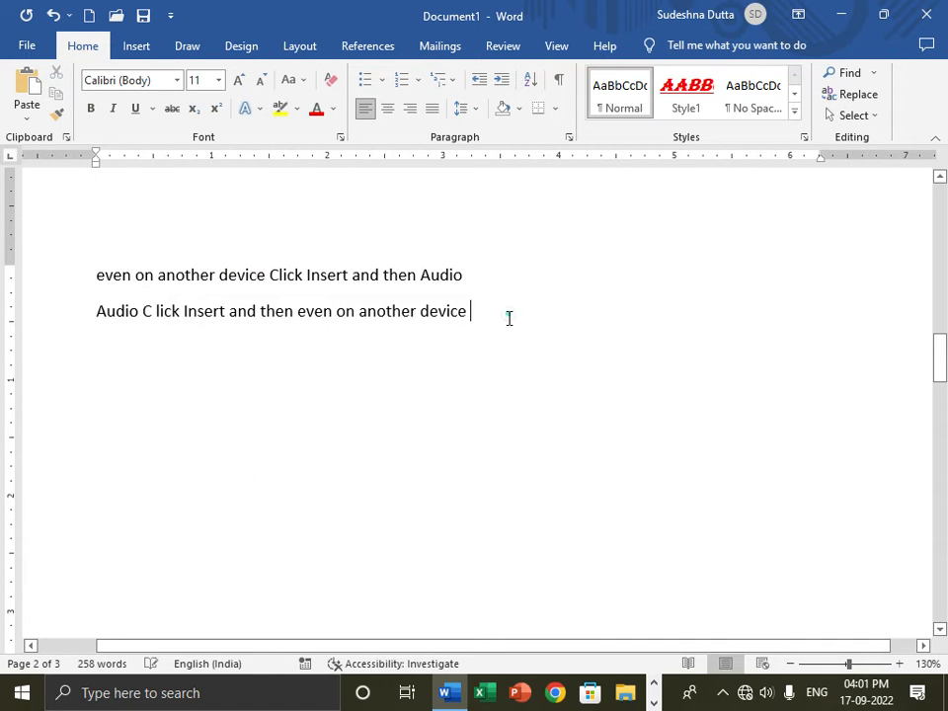
- Paste the copied word "Themes" on a new line below the second line of page 2 and view the paste options
key(Return)
key(ctrl+v)
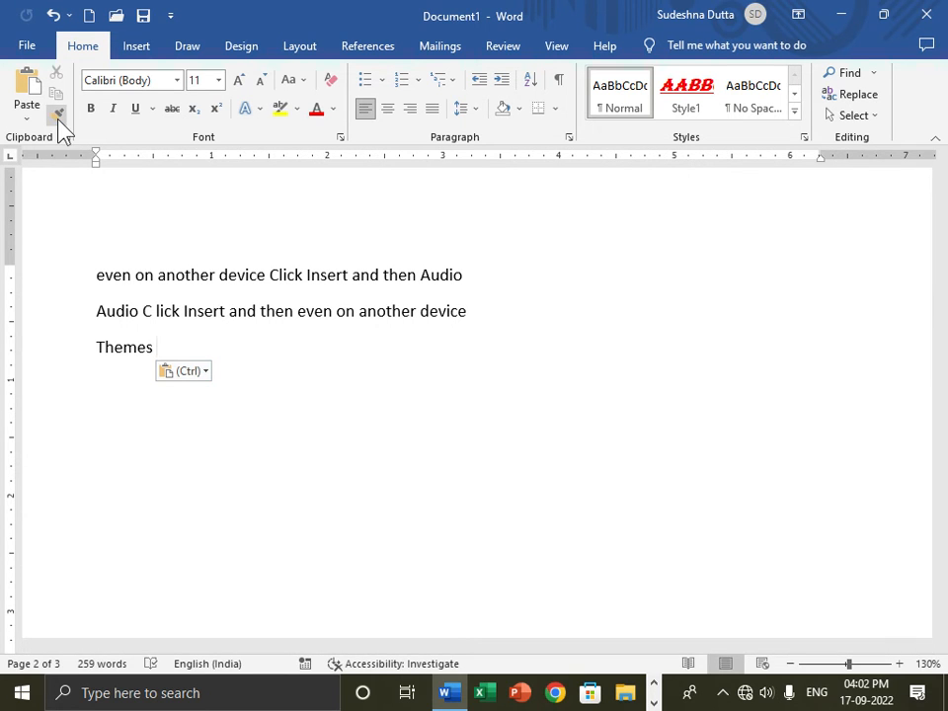
click(30, 118)
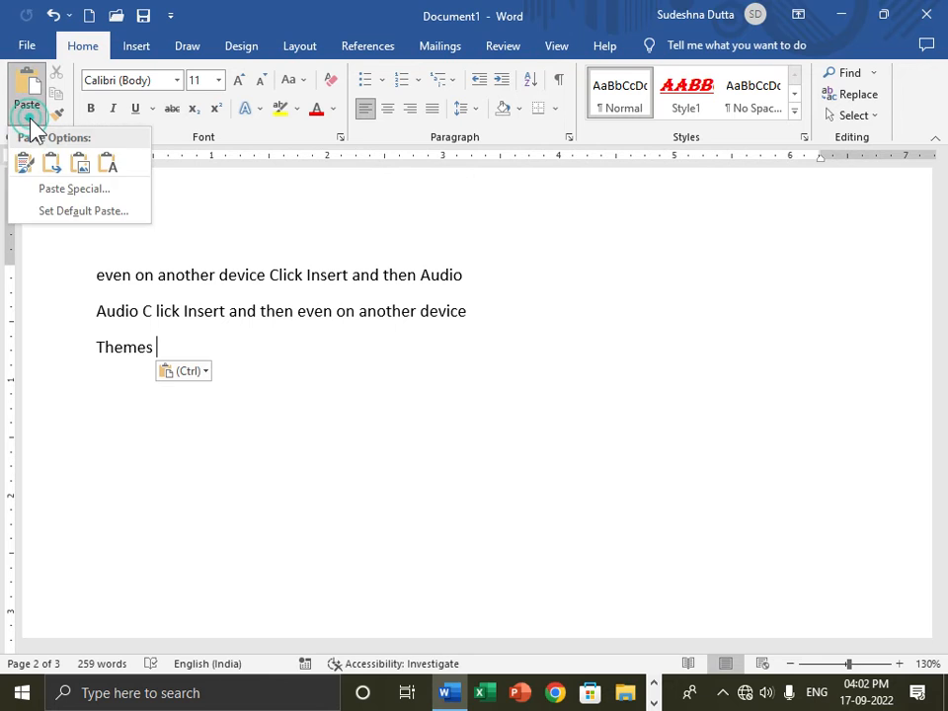
click(29, 119)
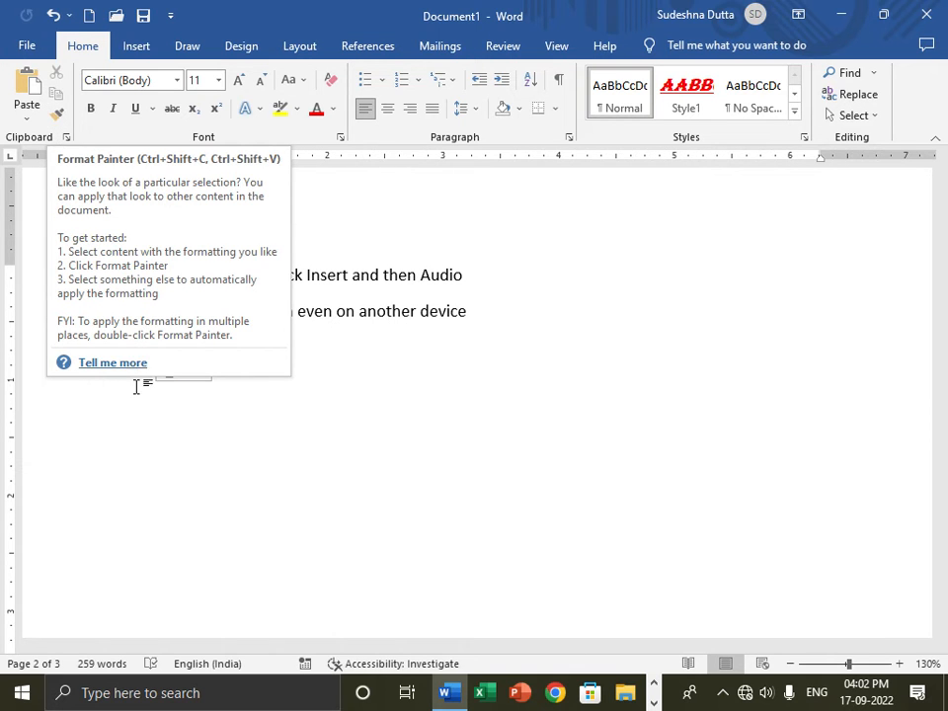
scroll(271, 470, up, 10)
scroll(279, 476, up, 4)
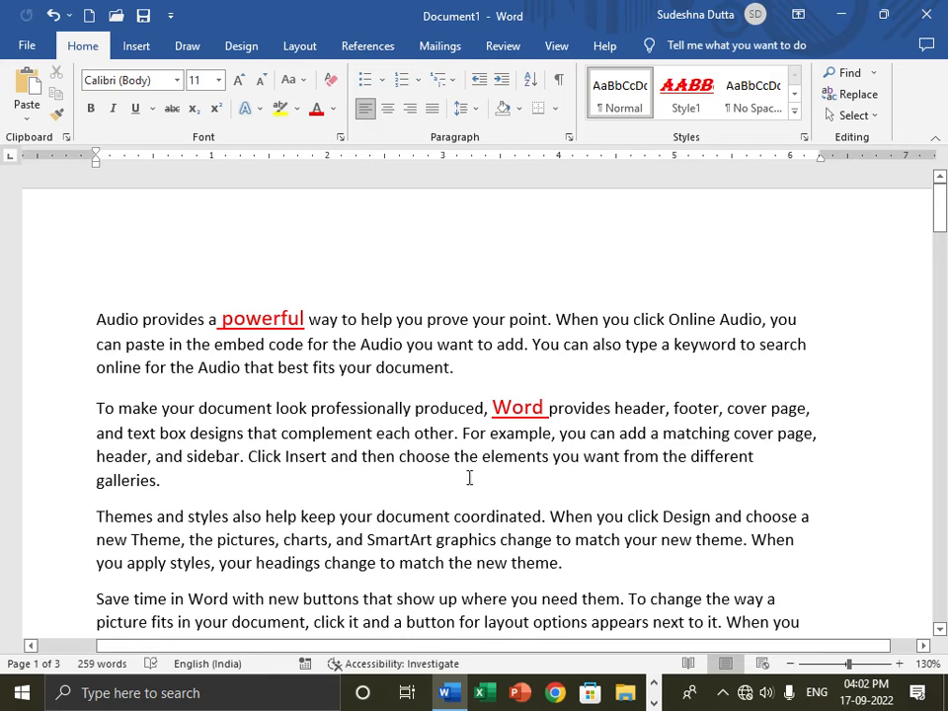
scroll(336, 488, down, 3)
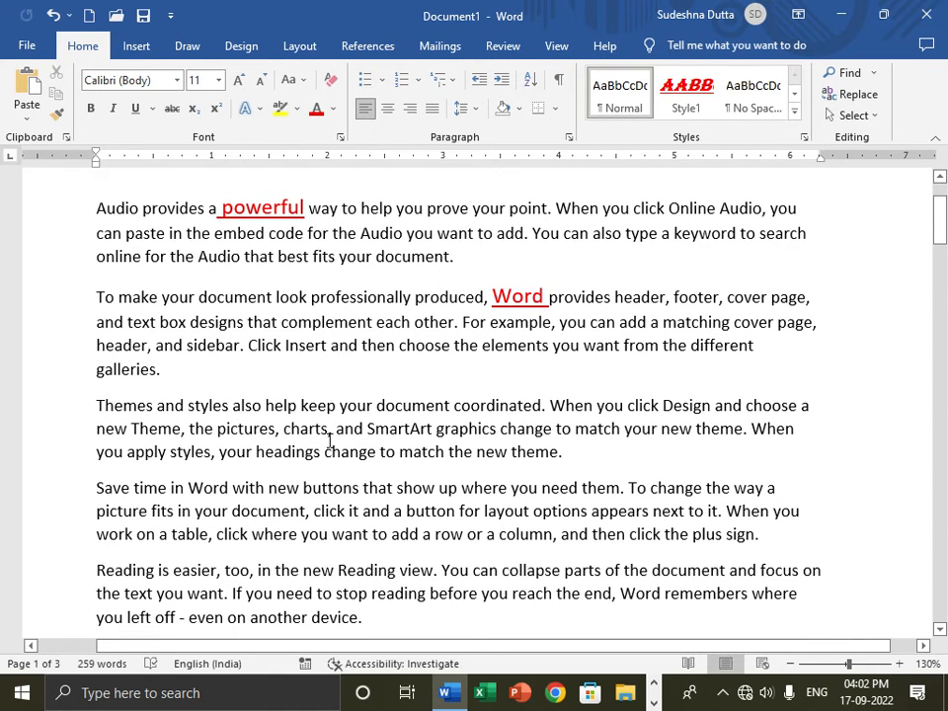
double_click(337, 405)
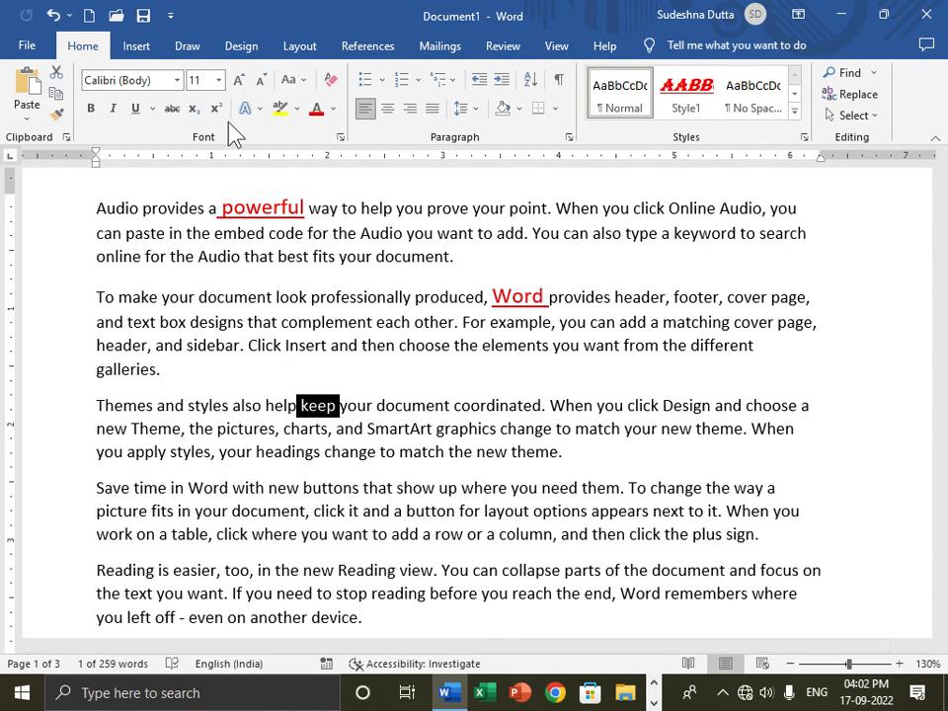
- Add four first names on separate lines below "Themes" on page 2
scroll(254, 406, down, 20)
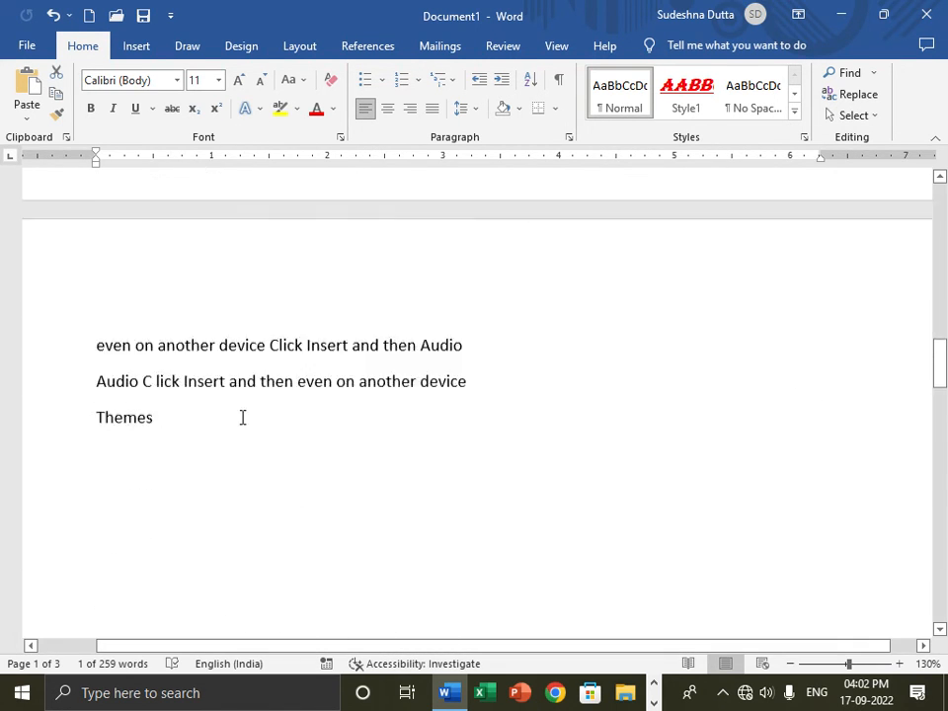
click(188, 447)
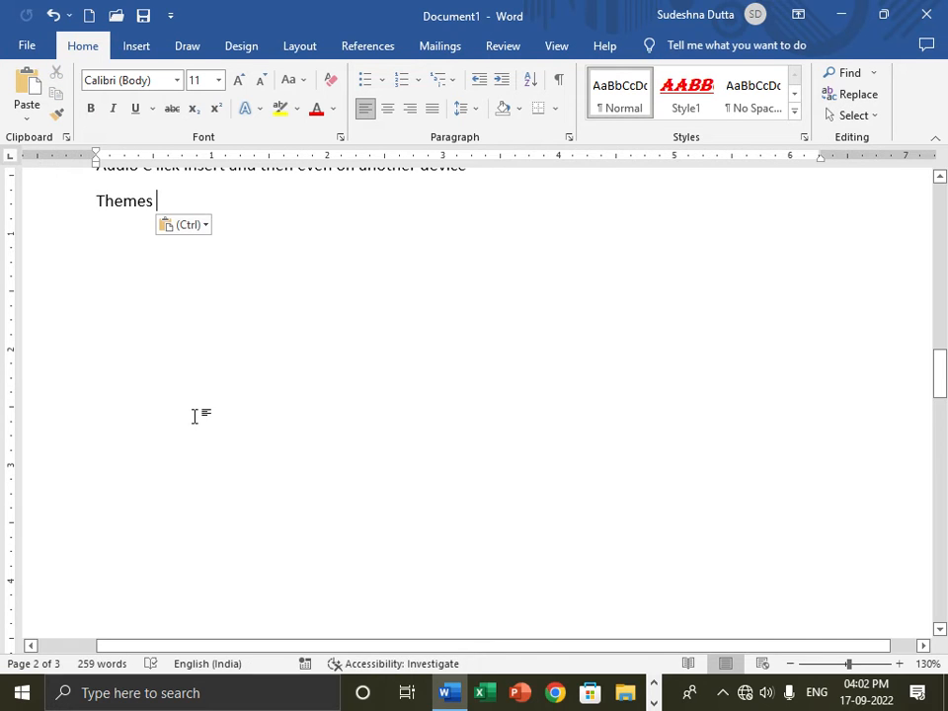
key(Return)
text(Sudeshna)
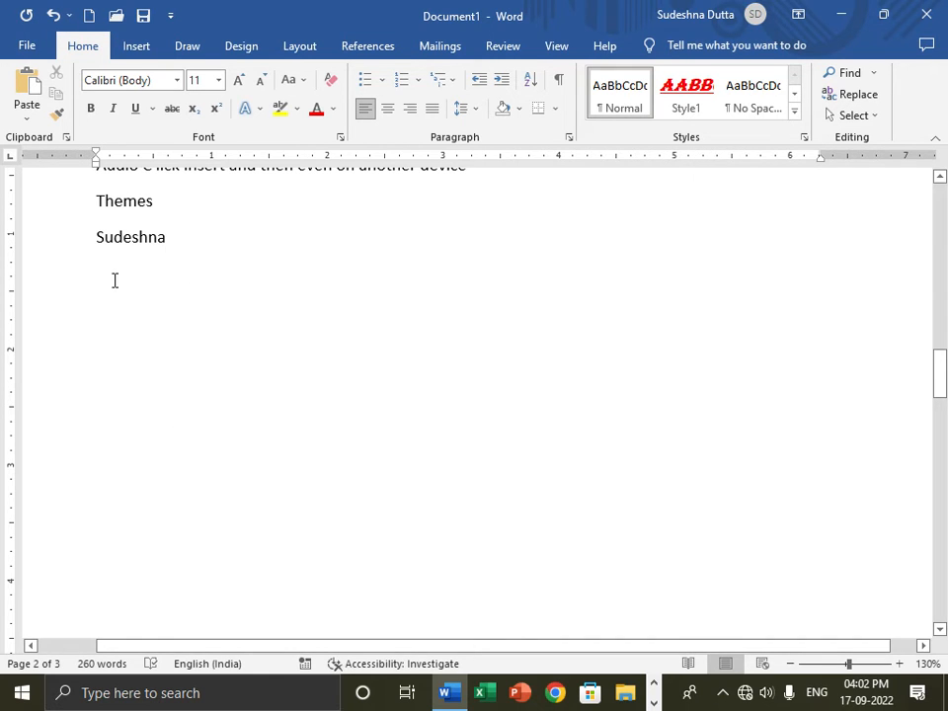
text(Dipa)
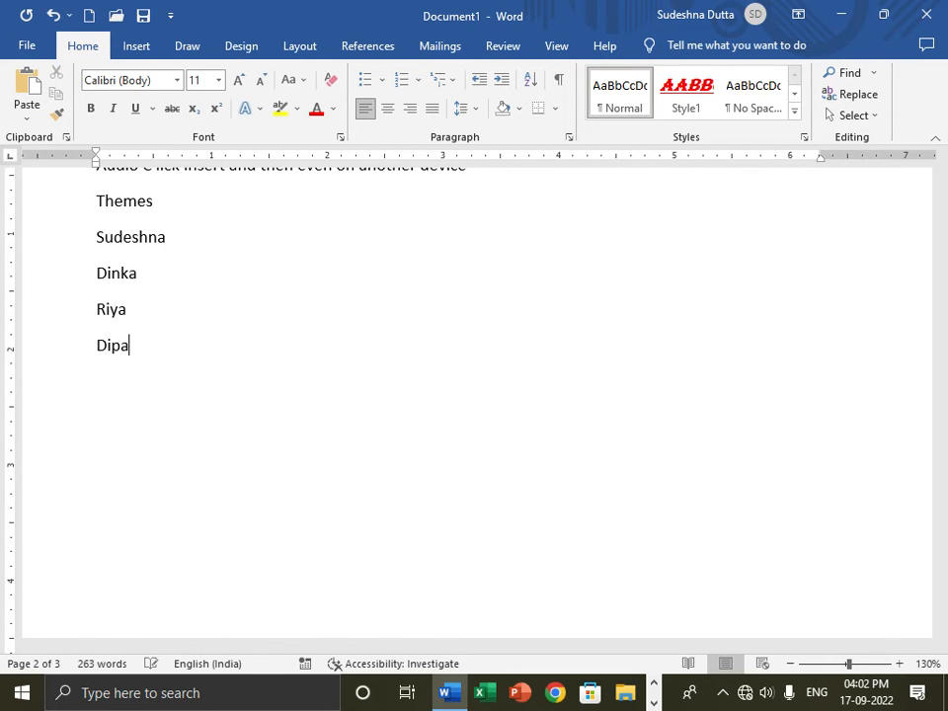
- Make the first name in the list below "Themes" bold, italic and underlined
scroll(163, 410, up, 1)
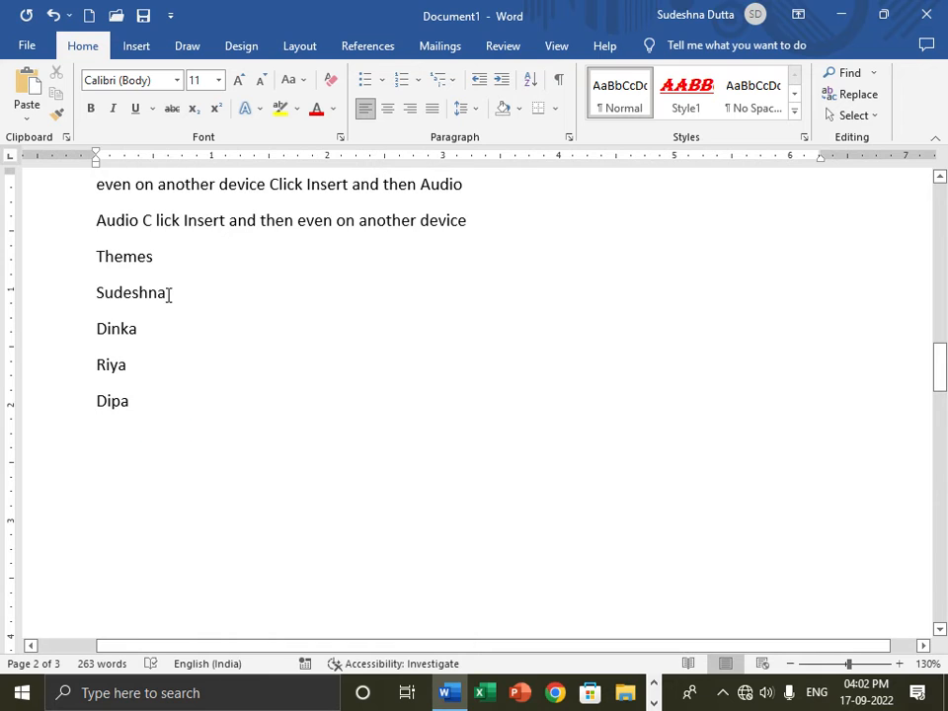
double_click(168, 294)
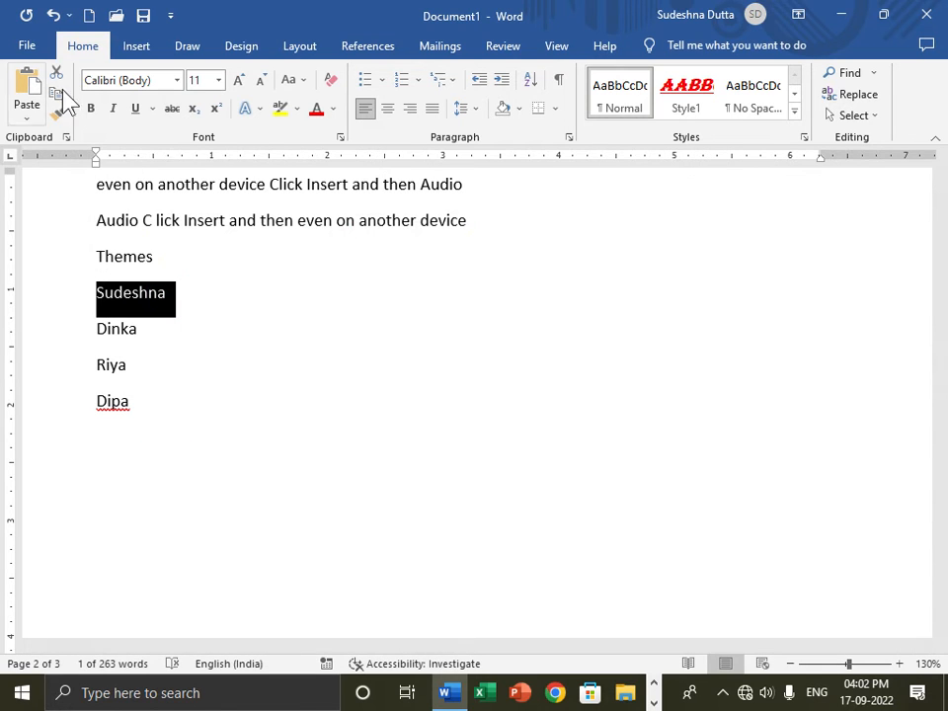
click(89, 108)
click(114, 108)
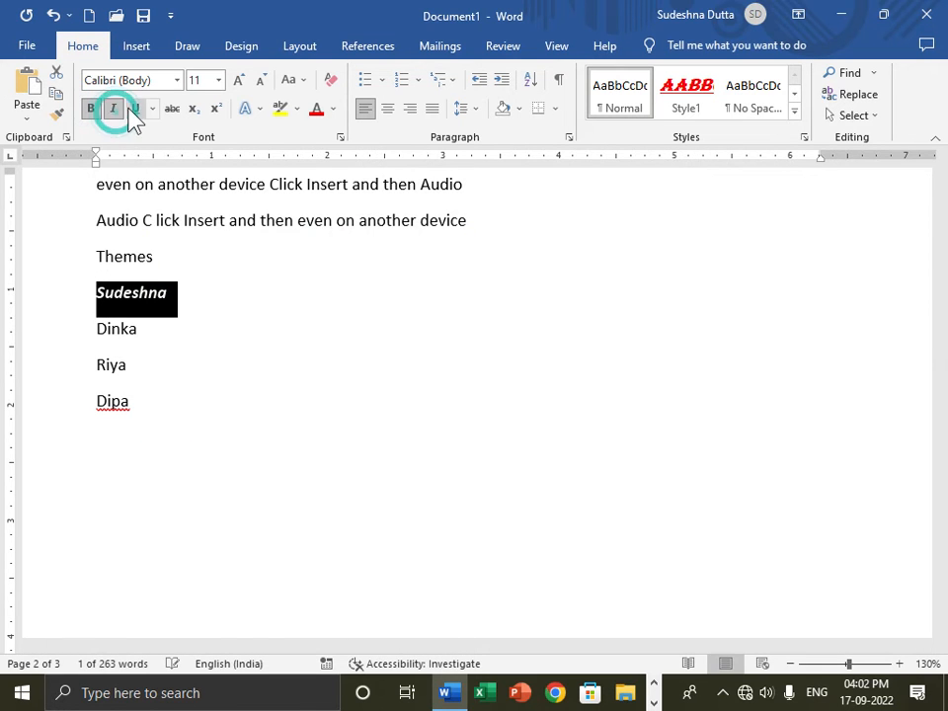
click(135, 107)
- Set the first name in the list to font size 16 and the Algerian font
click(219, 80)
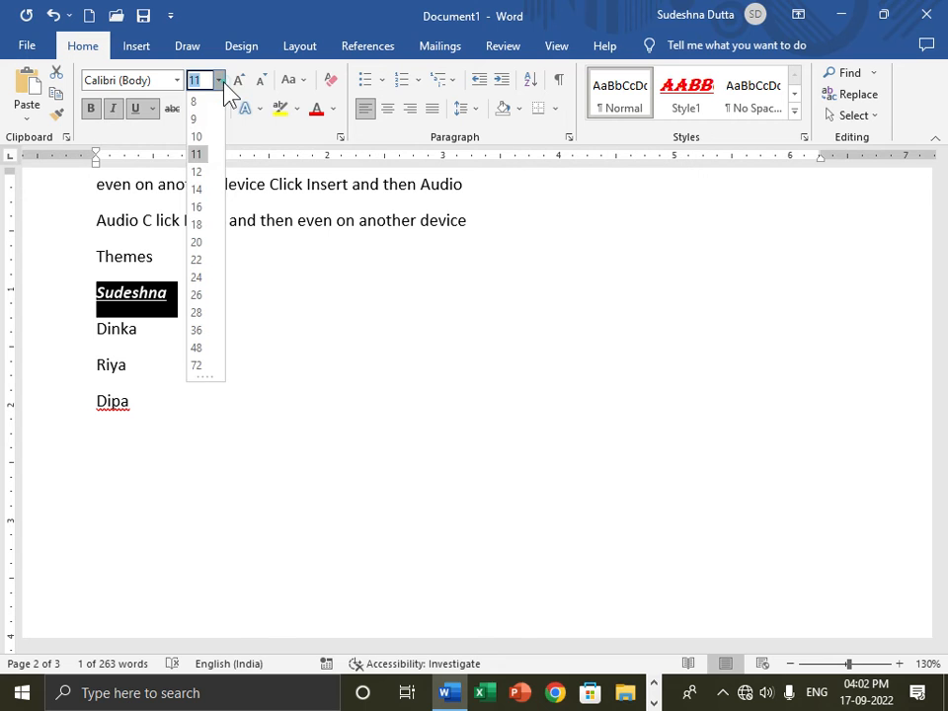
key(Escape)
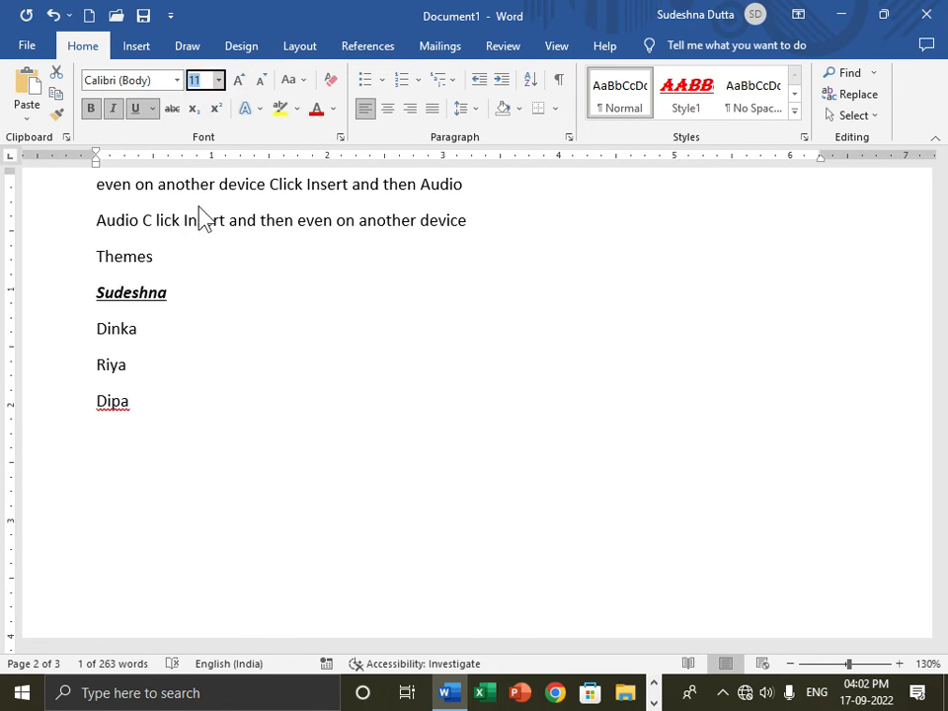
click(197, 205)
click(176, 80)
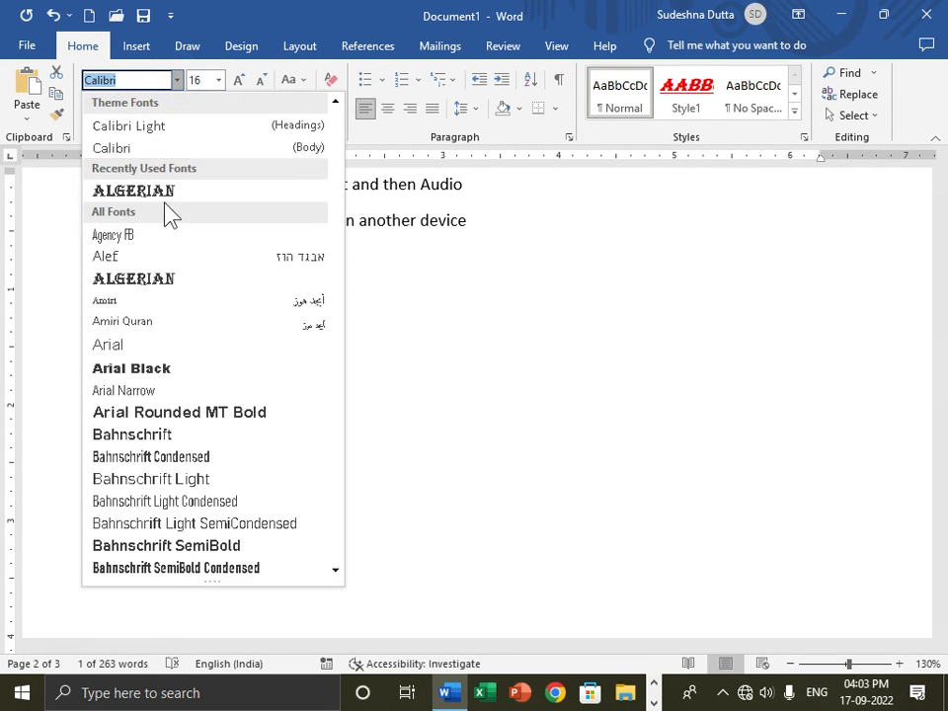
click(136, 278)
click(194, 354)
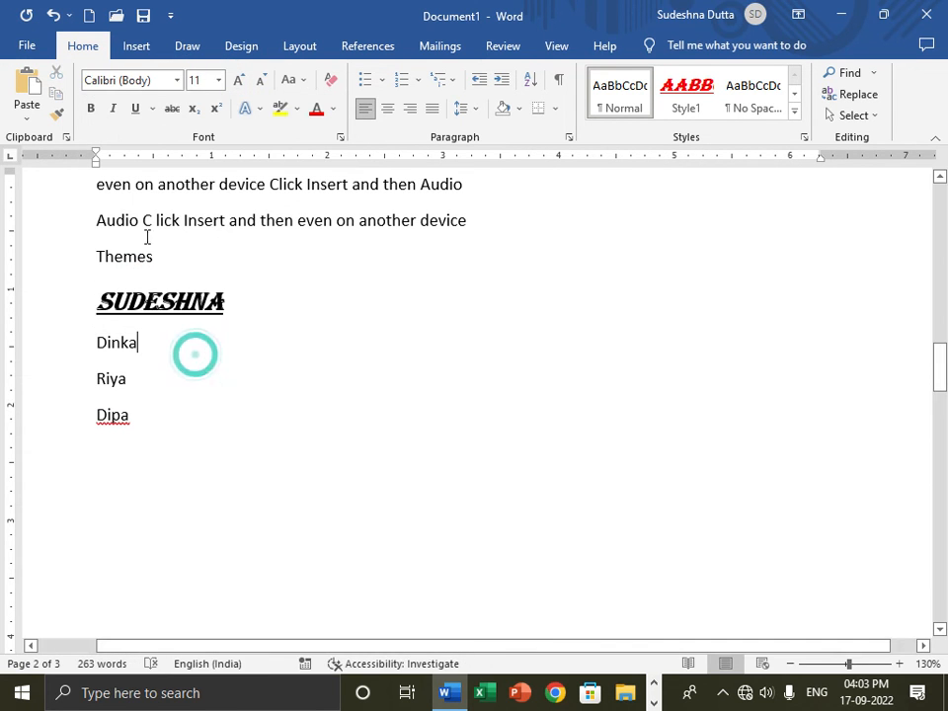
- Change the font color of the first name in the list to green
drag(246, 299, 91, 298)
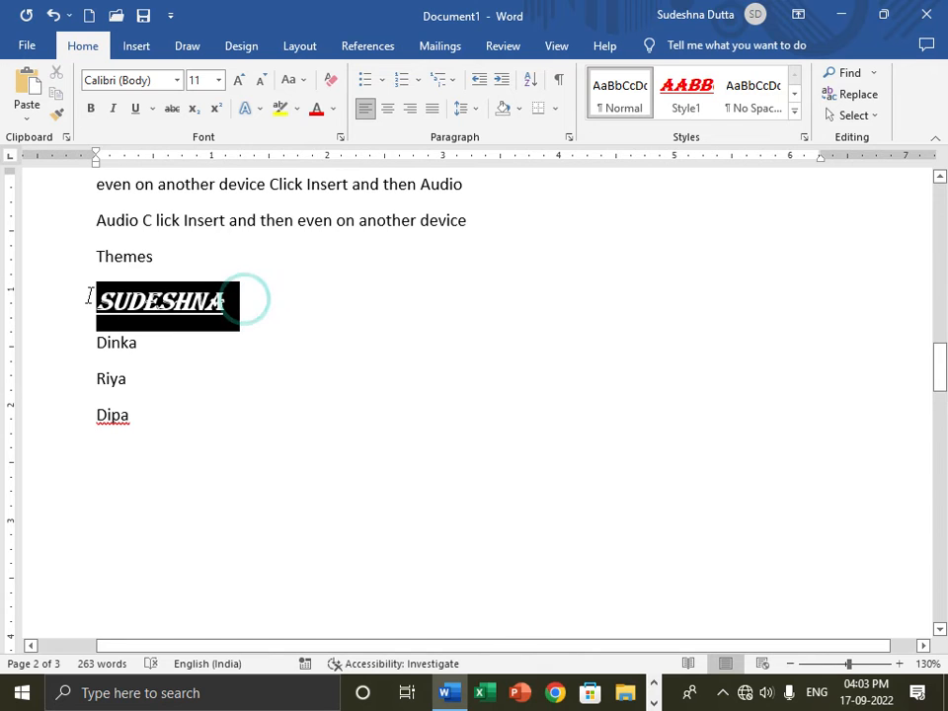
click(333, 109)
click(392, 277)
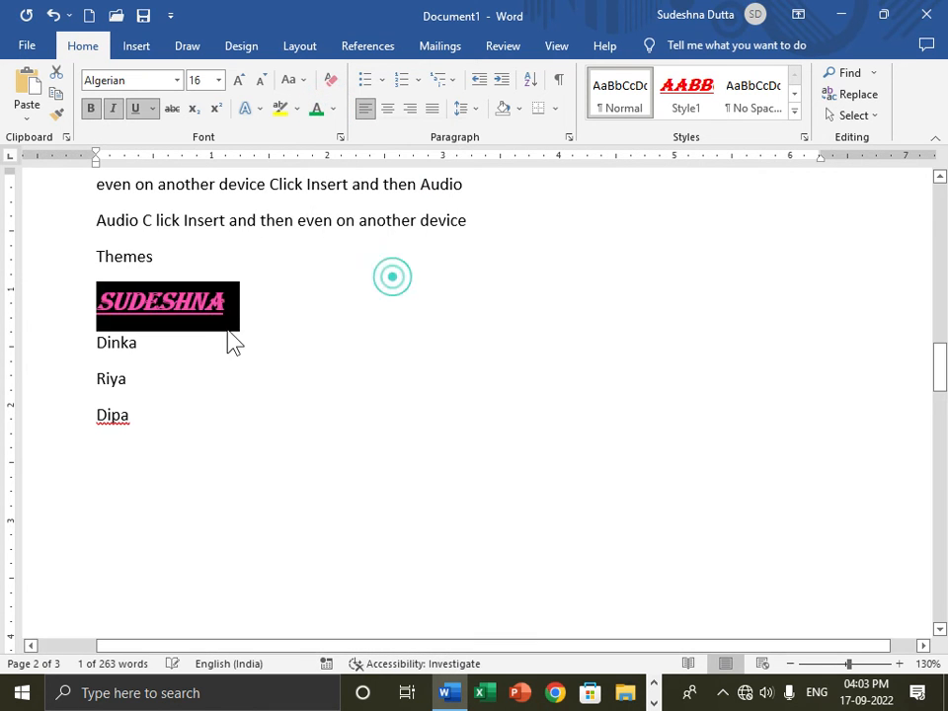
click(227, 332)
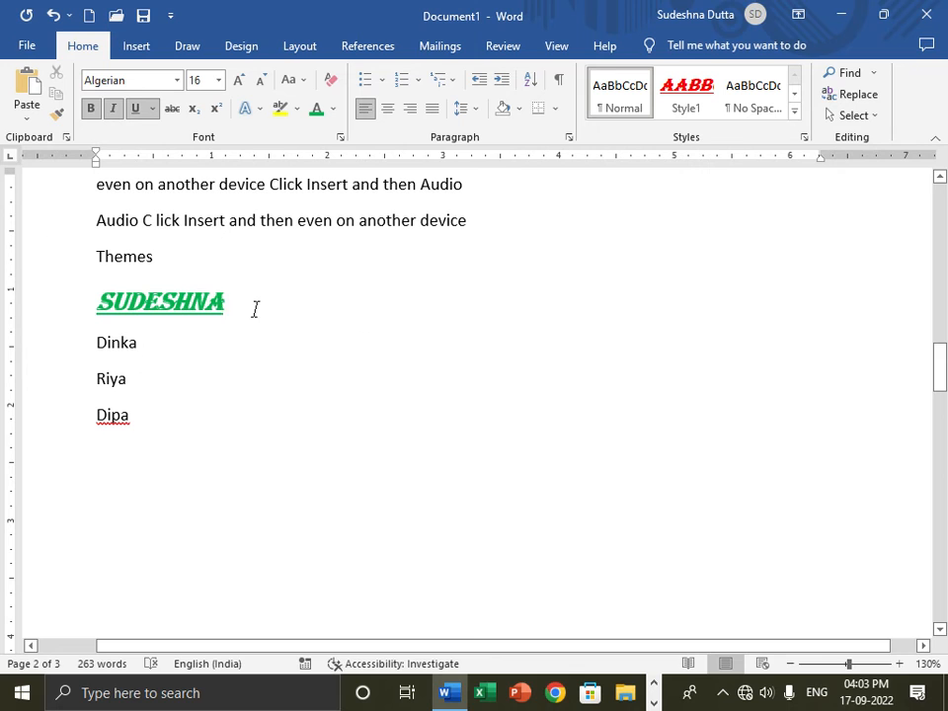
- Copy the first name's formatting with Format Painter and apply it to the second name in the list
drag(249, 307, 63, 296)
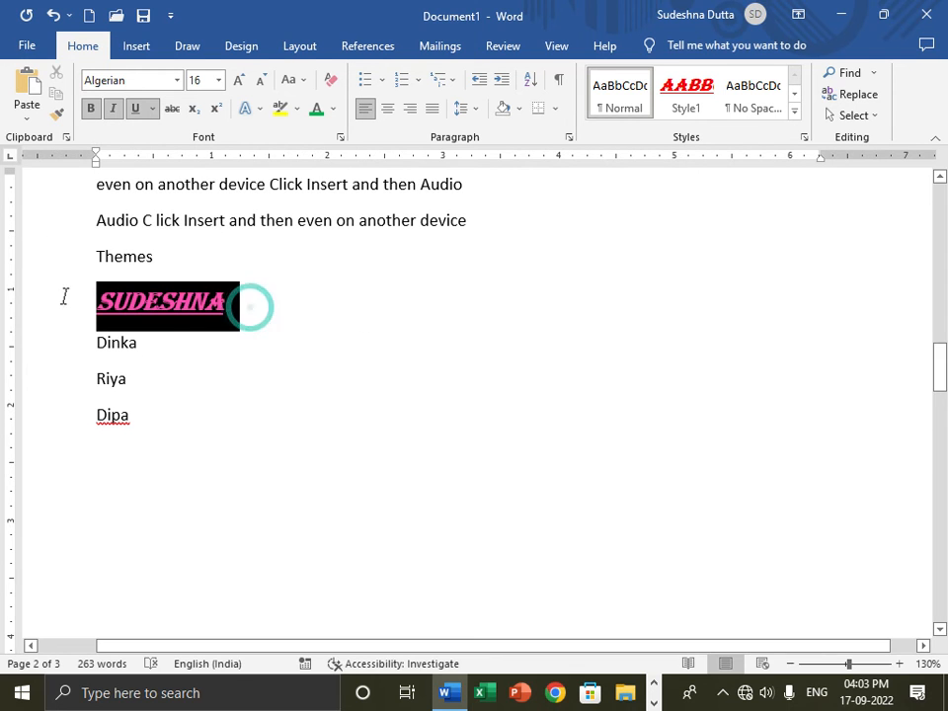
click(58, 117)
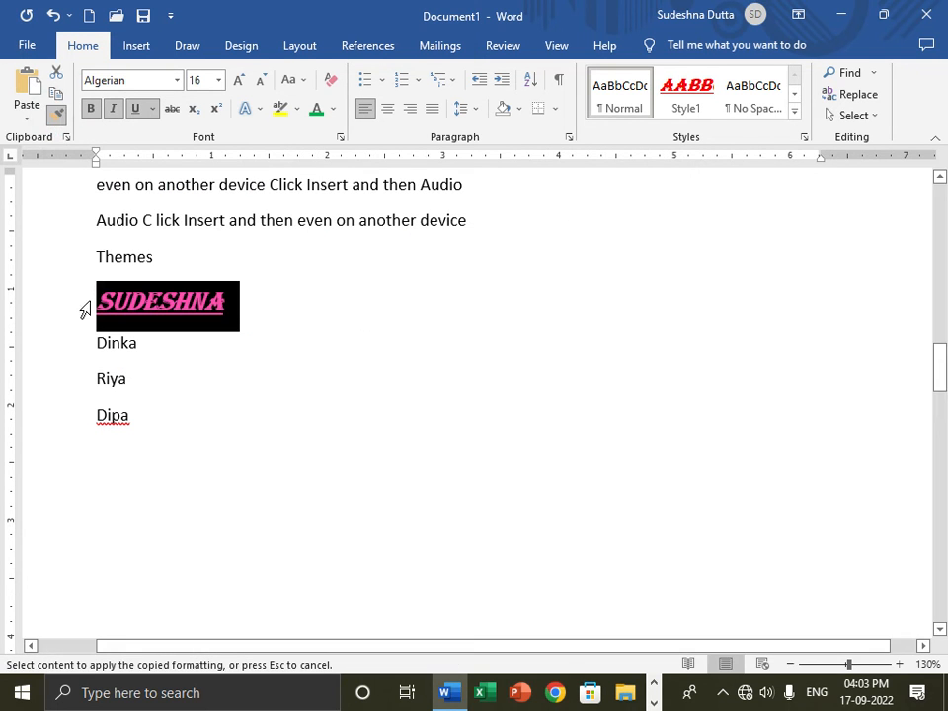
click(61, 122)
click(56, 116)
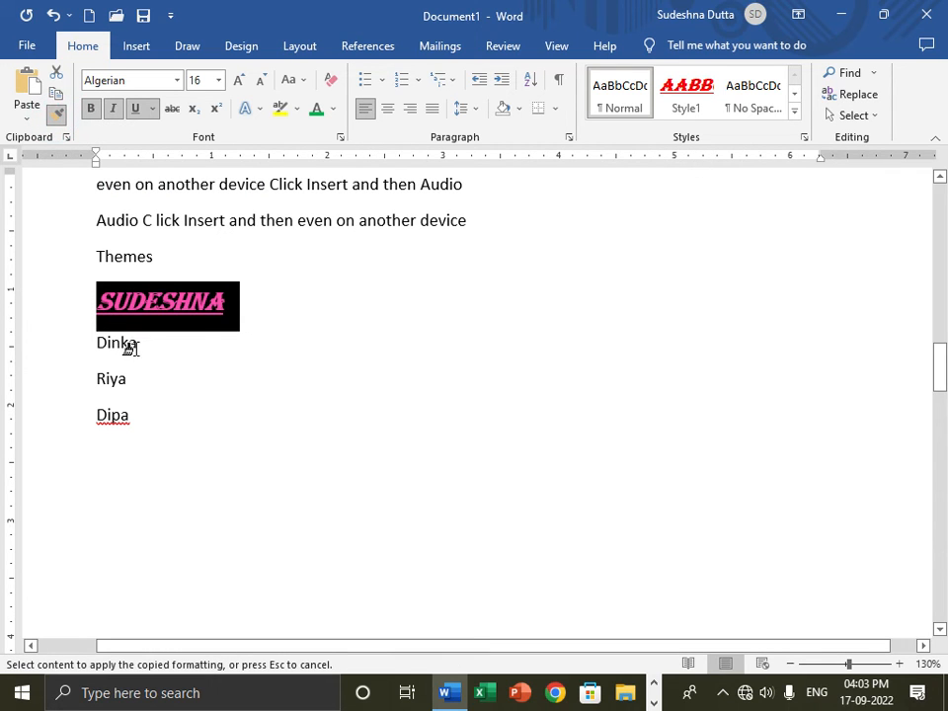
mouse_move(146, 345)
mouse_down()
mouse_move(78, 343)
mouse_move(74, 351)
mouse_up()
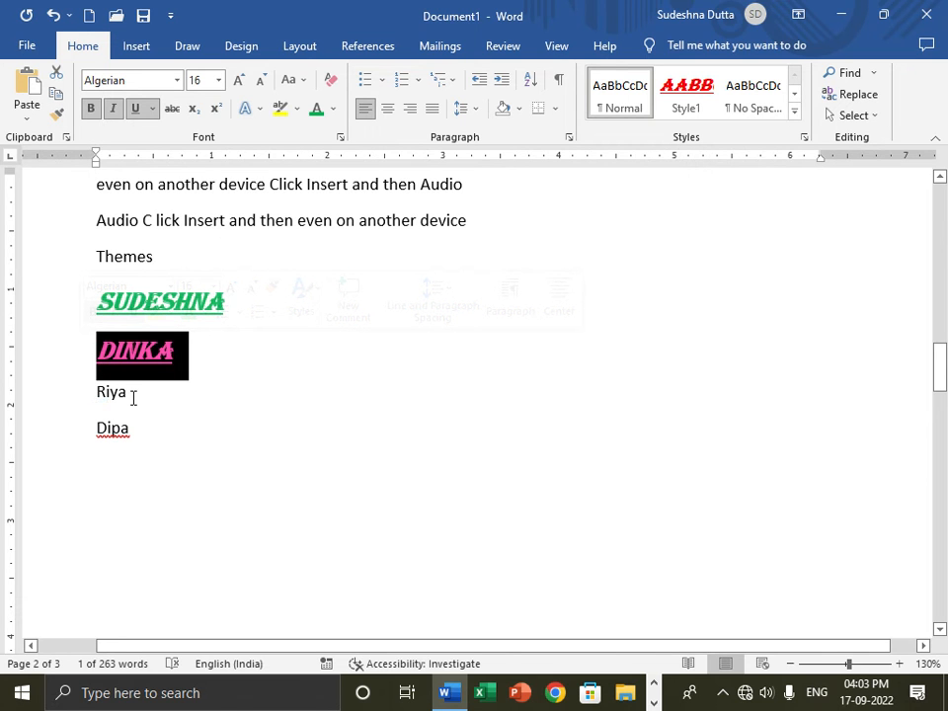
- Try to apply the same formatting to the third and fourth names without picking up the format again
drag(133, 394, 76, 402)
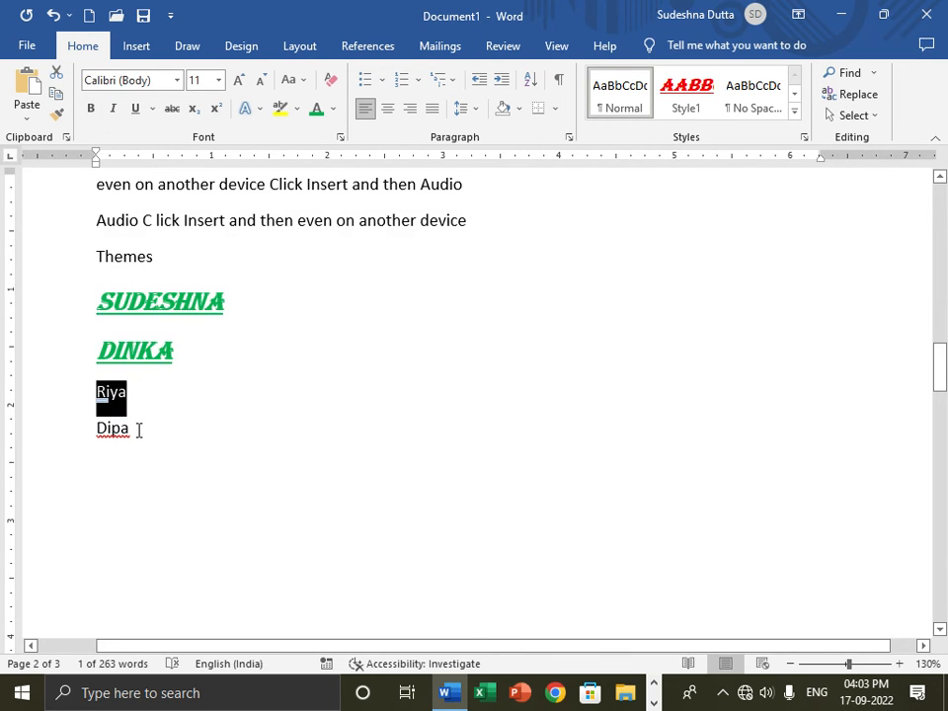
drag(140, 430, 79, 439)
click(169, 455)
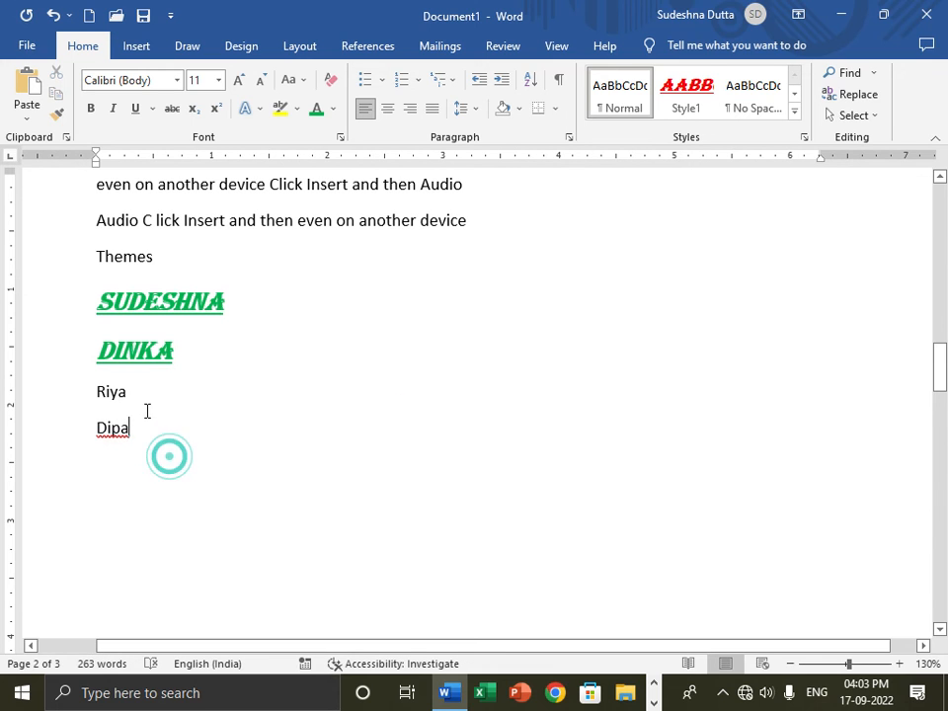
- Lock Format Painter on the first name's formatting, apply it to the third and fourth names, and turn Format Painter off
click(143, 299)
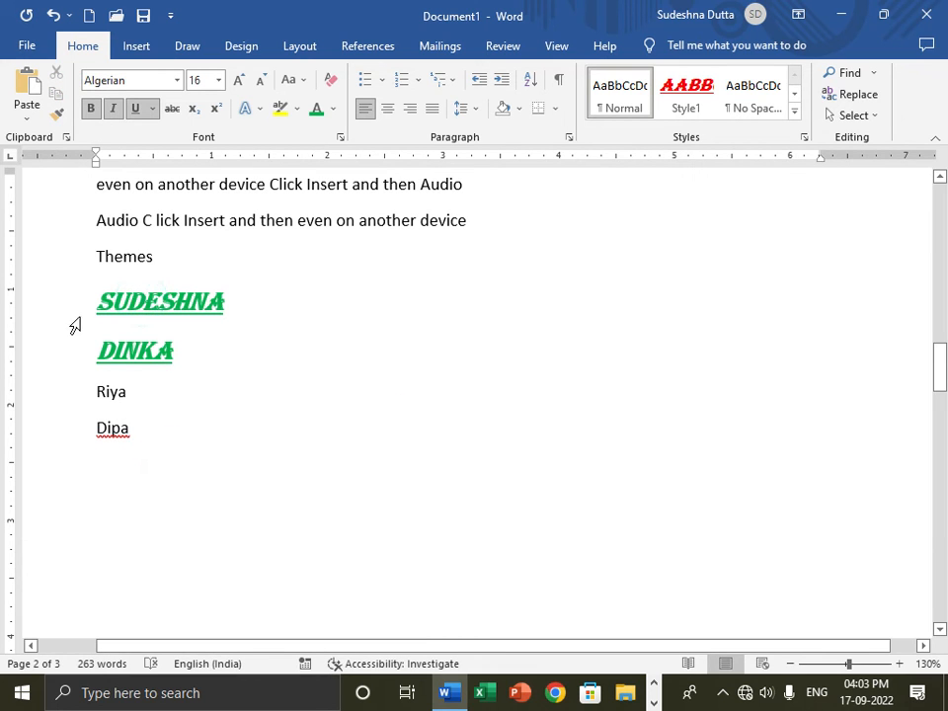
double_click(225, 301)
click(56, 116)
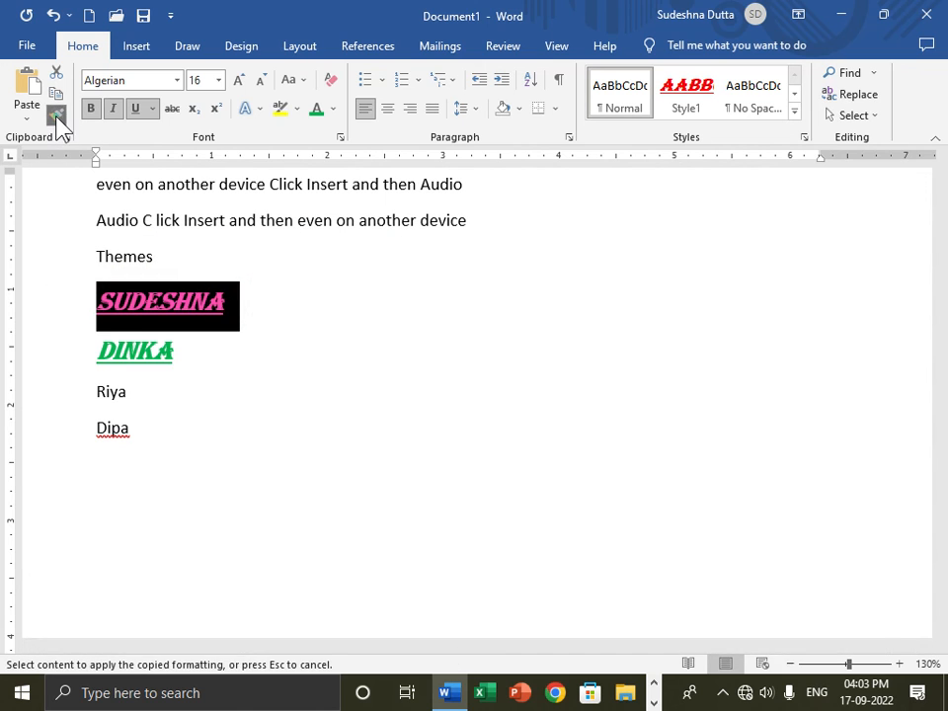
drag(135, 392, 51, 393)
drag(133, 444, 75, 445)
click(203, 470)
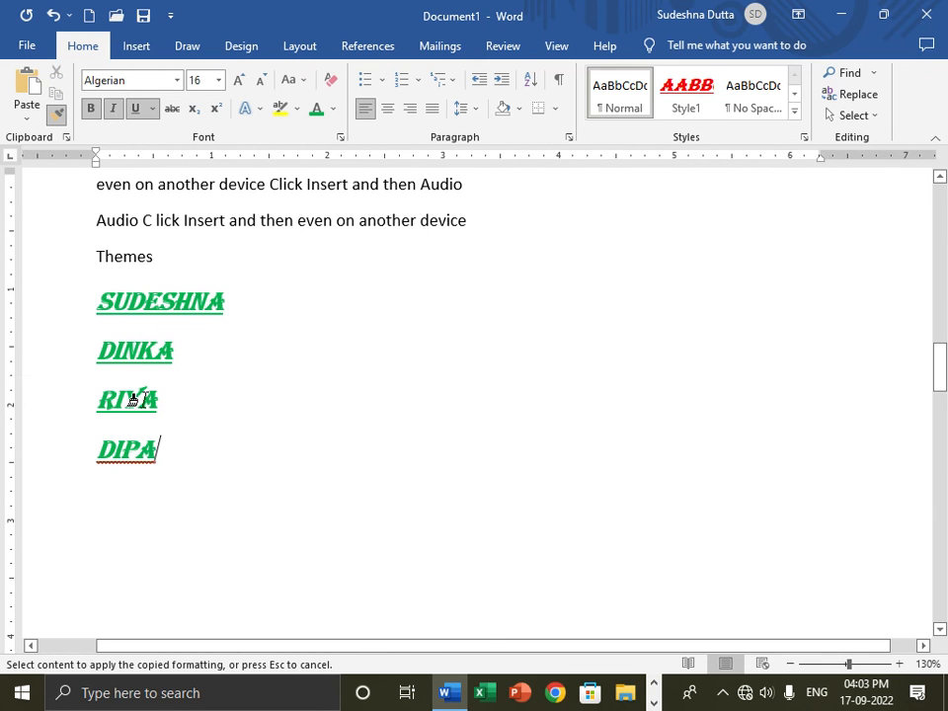
click(56, 116)
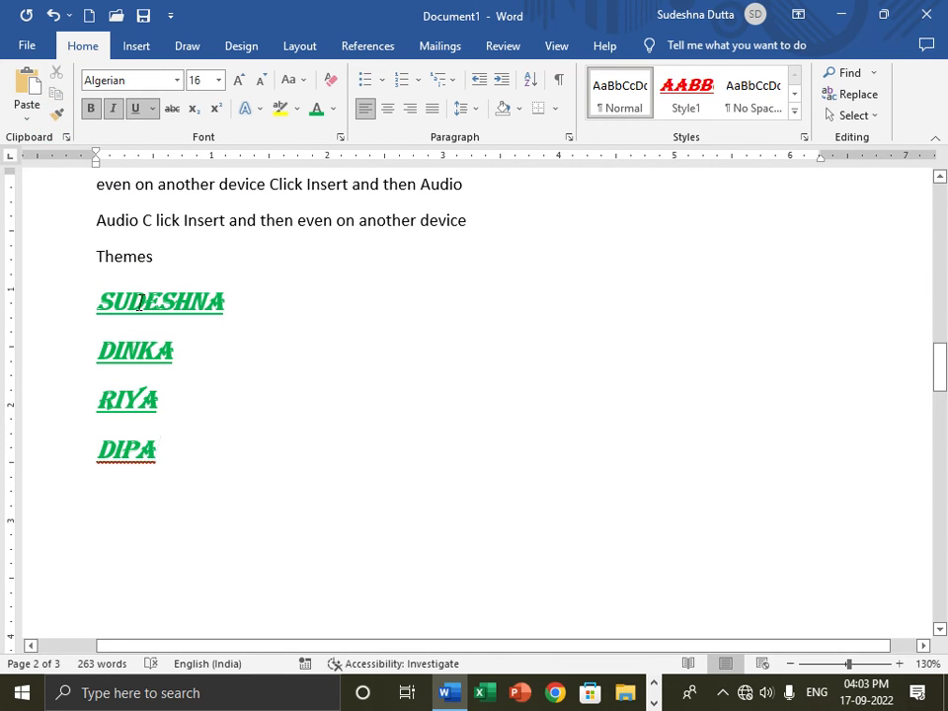
drag(226, 300, 67, 304)
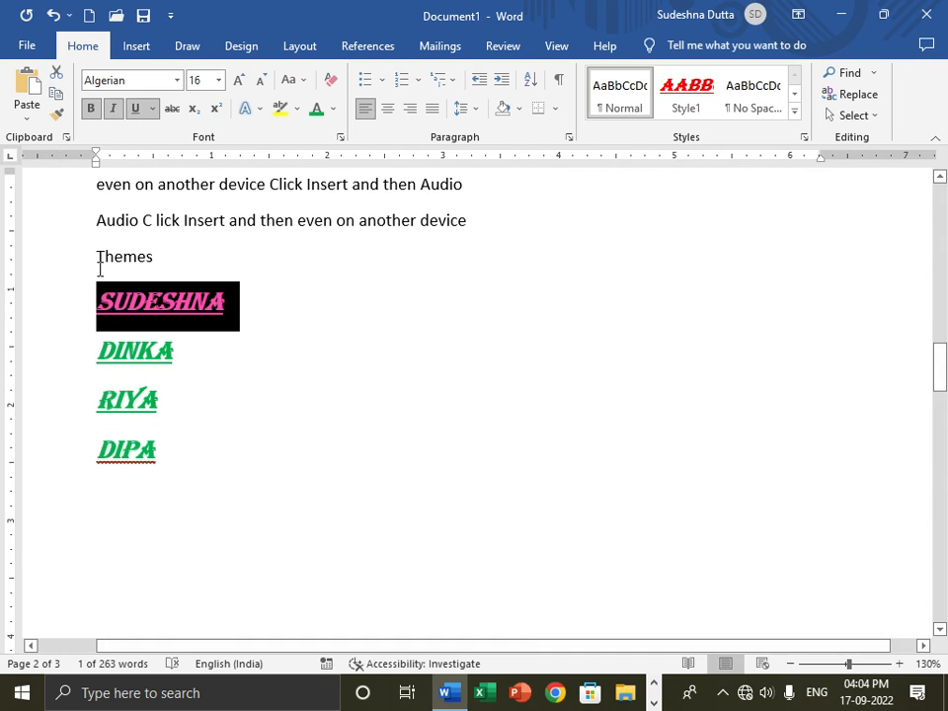
click(218, 408)
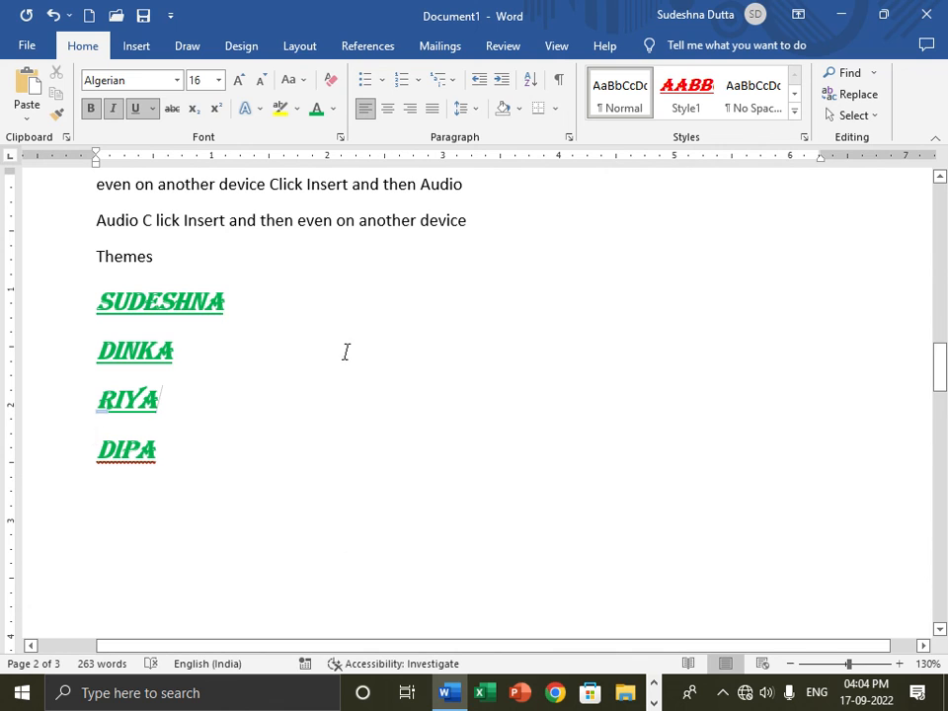
- Lock Format Painter on the first name's formatting and apply it to the "Audio C lick Insert" line and the "Themes" line
drag(226, 299, 59, 294)
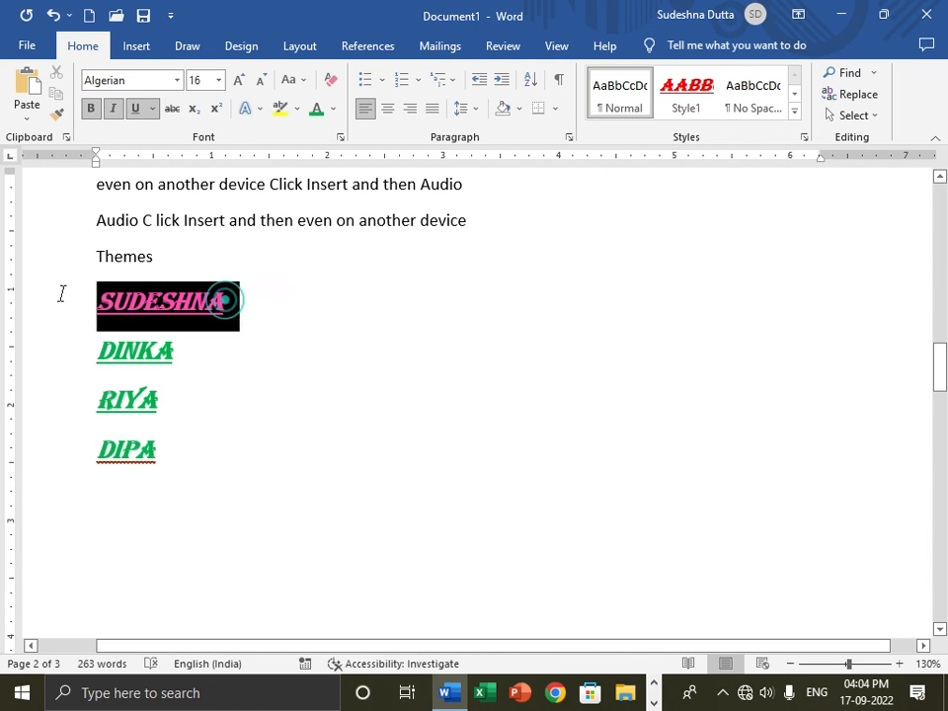
click(61, 117)
click(61, 117)
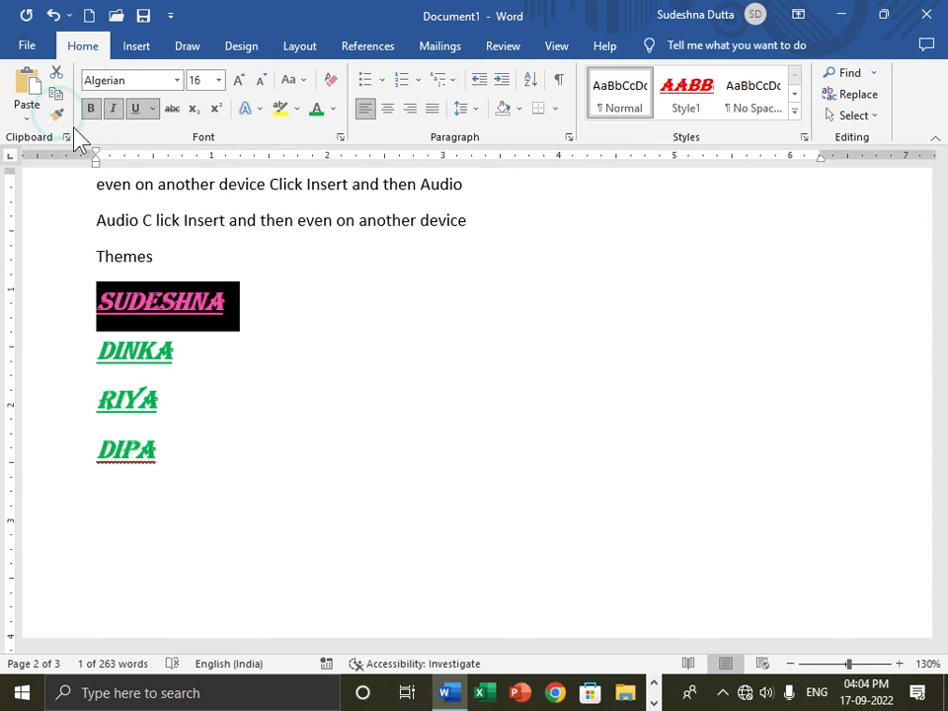
click(56, 114)
drag(464, 220, 78, 216)
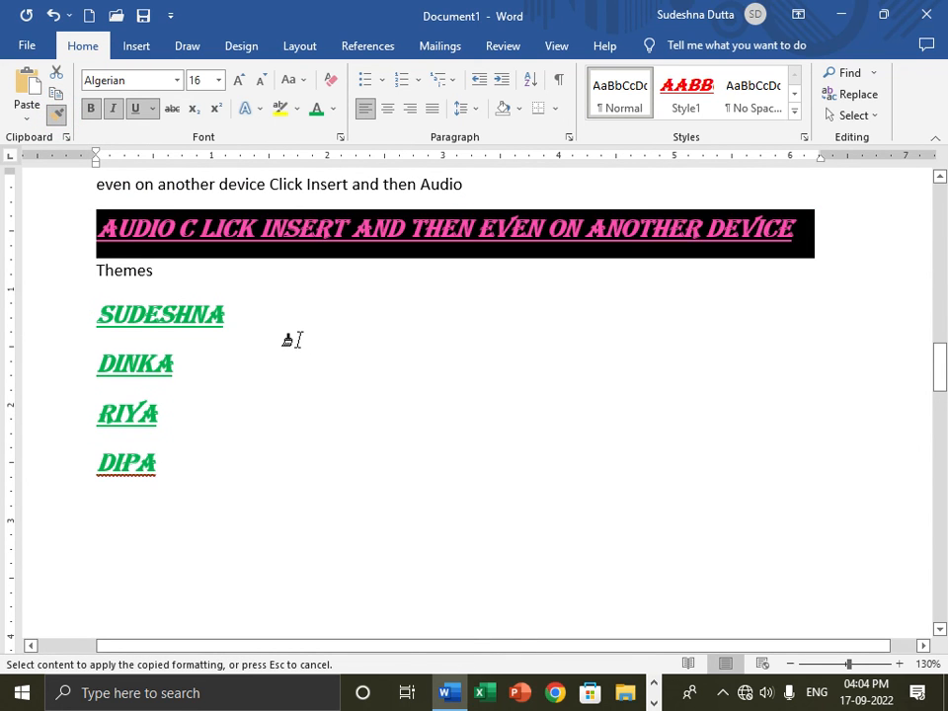
drag(175, 278, 47, 269)
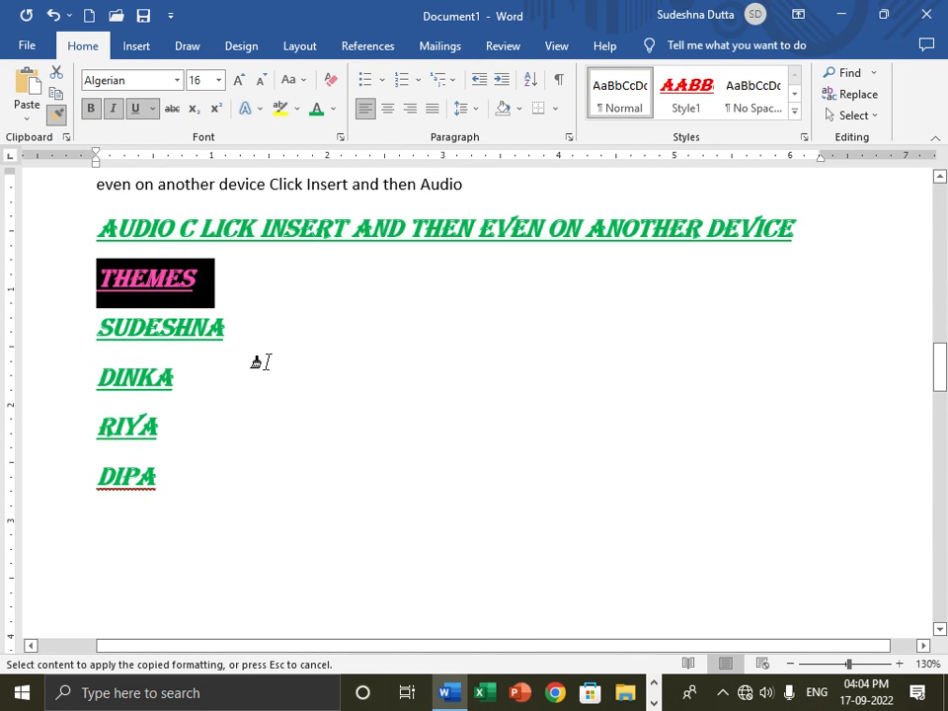
- Apply the same formatting to the "even on another device" line that starts the page and turn Format Painter off
scroll(463, 362, up, 3)
drag(468, 401, 70, 387)
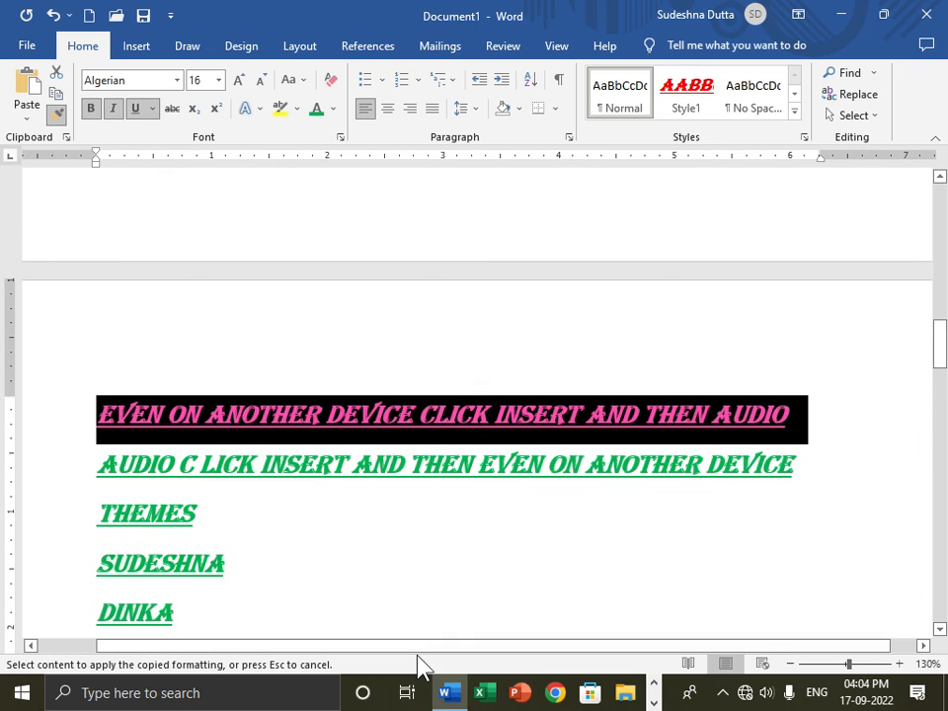
scroll(326, 494, down, 3)
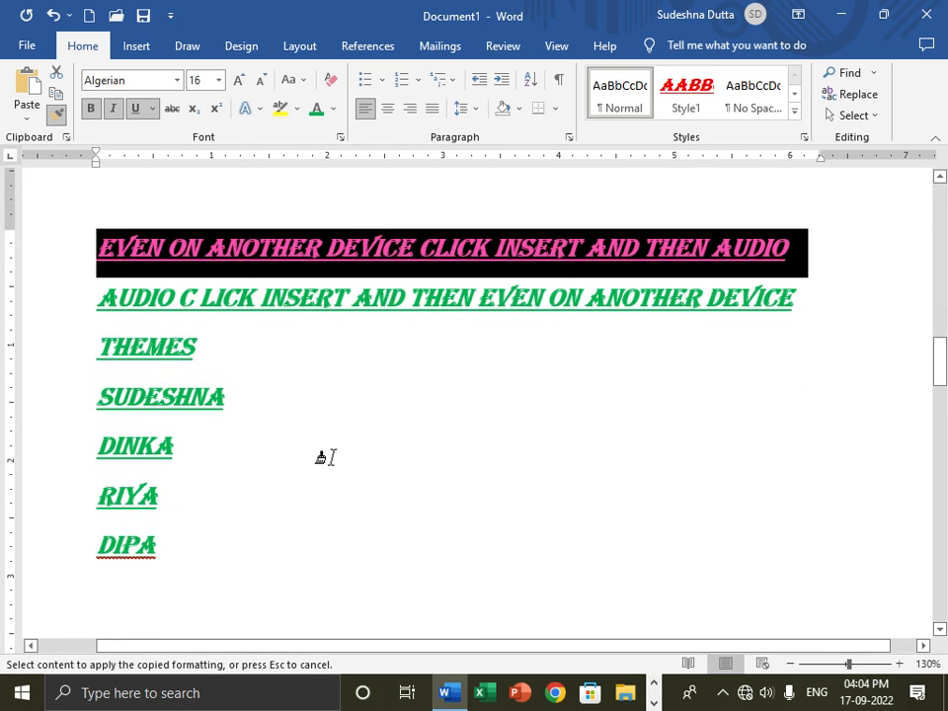
click(56, 121)
click(314, 426)
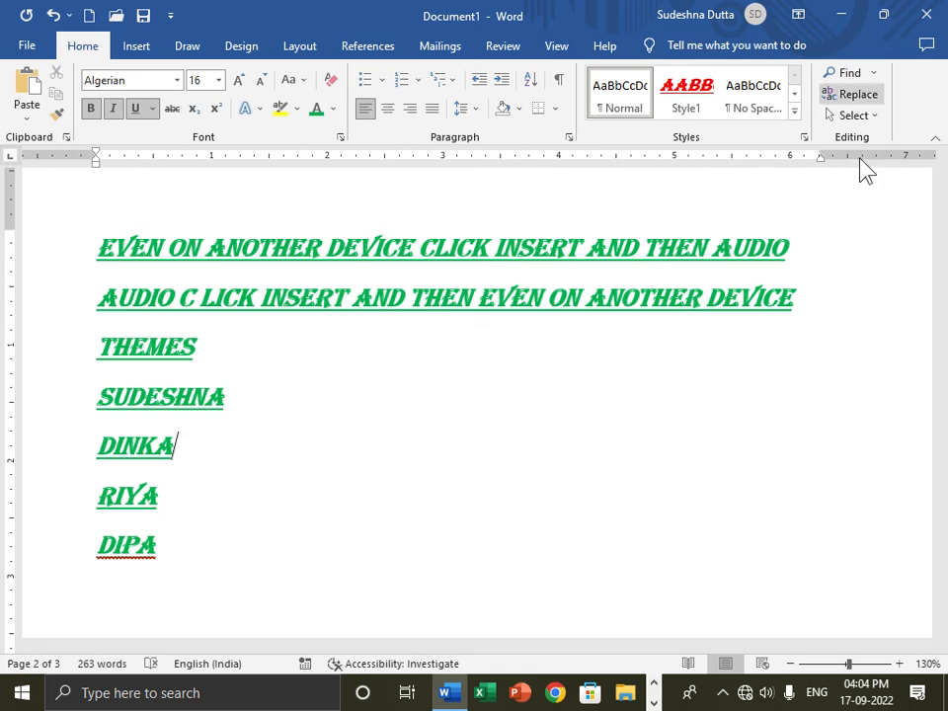
- Zoom the document in to 228% and view the enlarged lines across the page
mouse_move(851, 671)
mouse_down()
mouse_move(843, 672)
mouse_move(865, 668)
mouse_move(861, 677)
mouse_move(854, 666)
mouse_up()
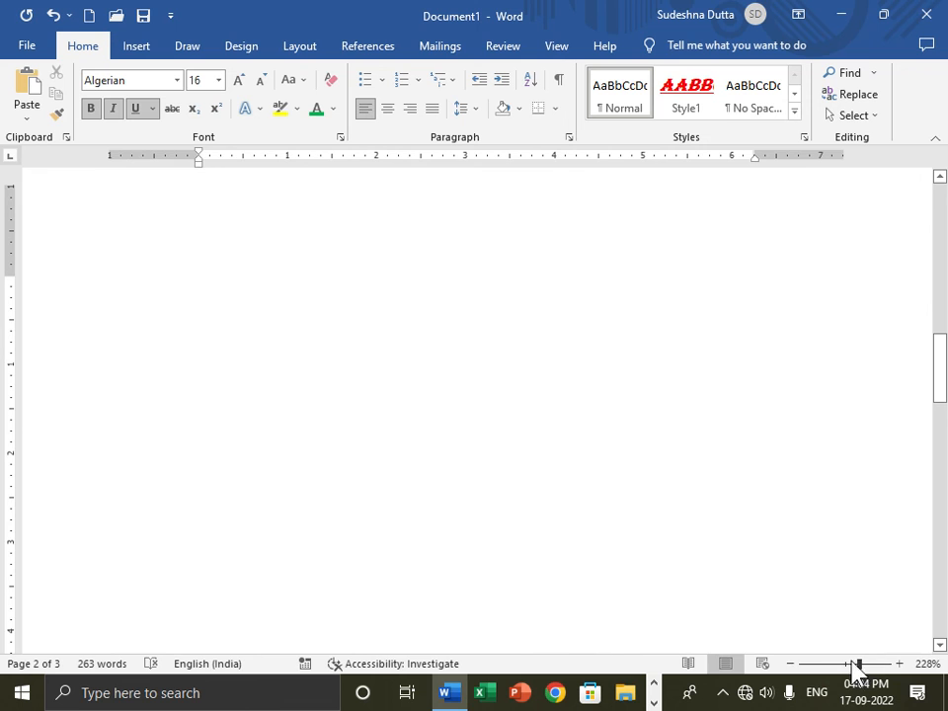
scroll(681, 503, up, 4)
scroll(679, 500, down, 2)
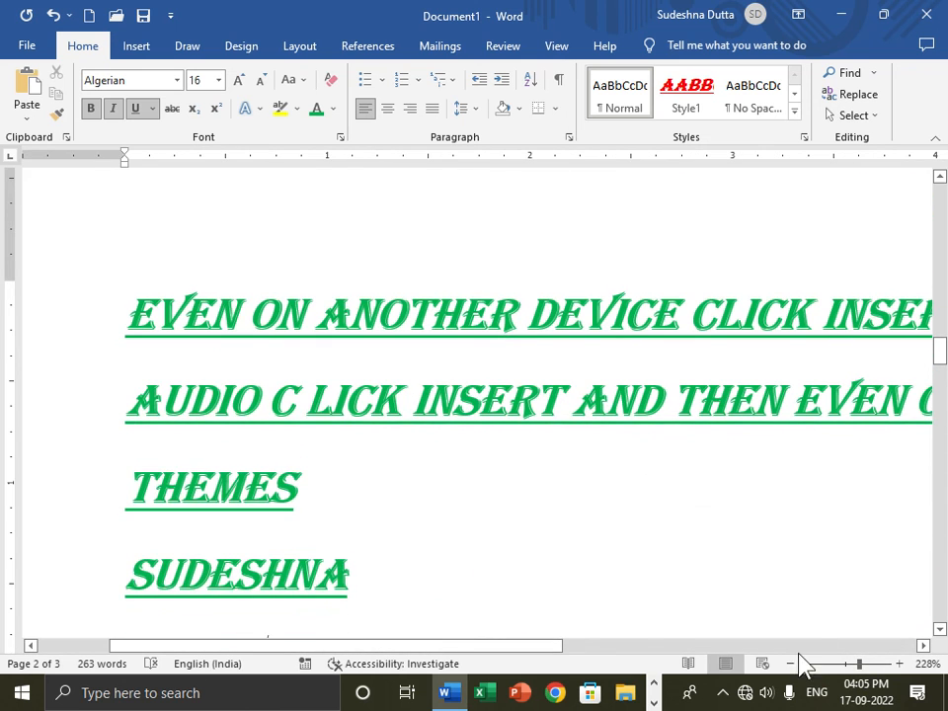
drag(535, 646, 591, 658)
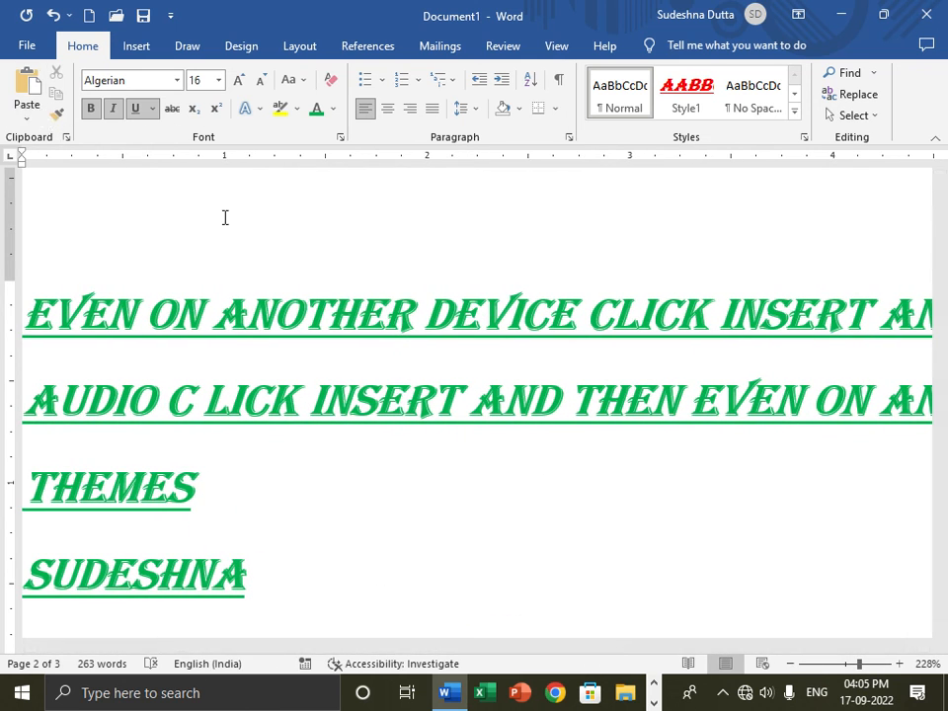
- Zoom the document out in steps to 170%
click(790, 663)
click(790, 664)
click(790, 664)
click(790, 663)
click(790, 663)
click(790, 663)
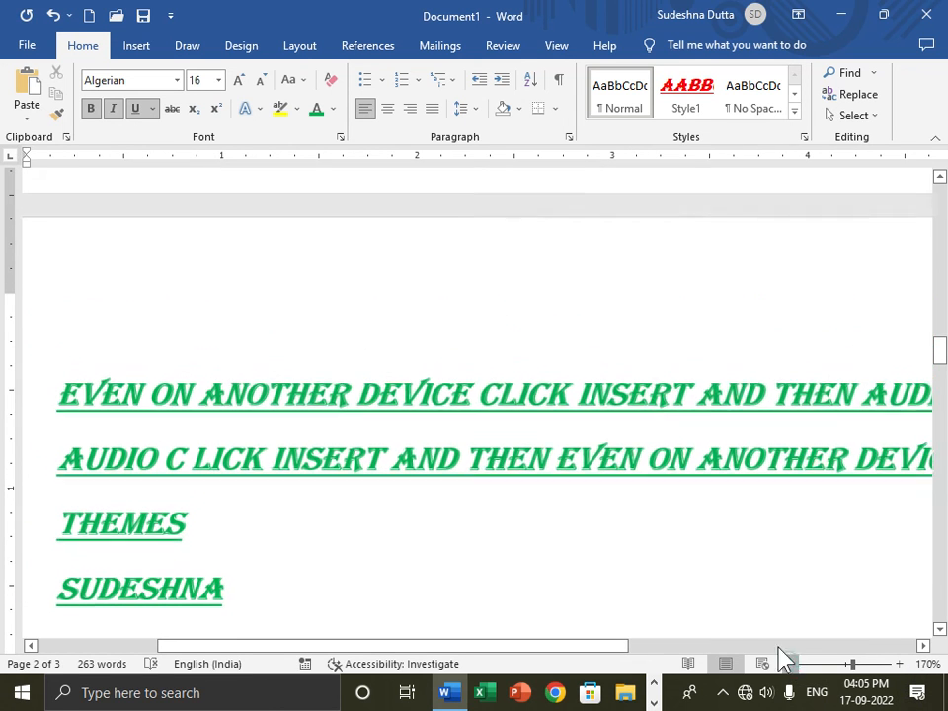